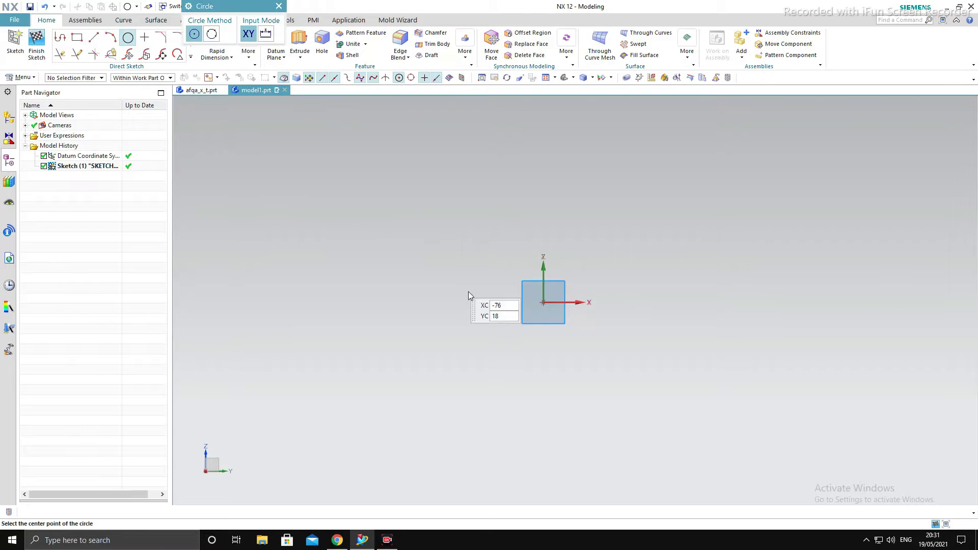
# - Draw a vertical line of length 36 upward from the sketch origin at 90 degrees
pyautogui.click(543, 302)
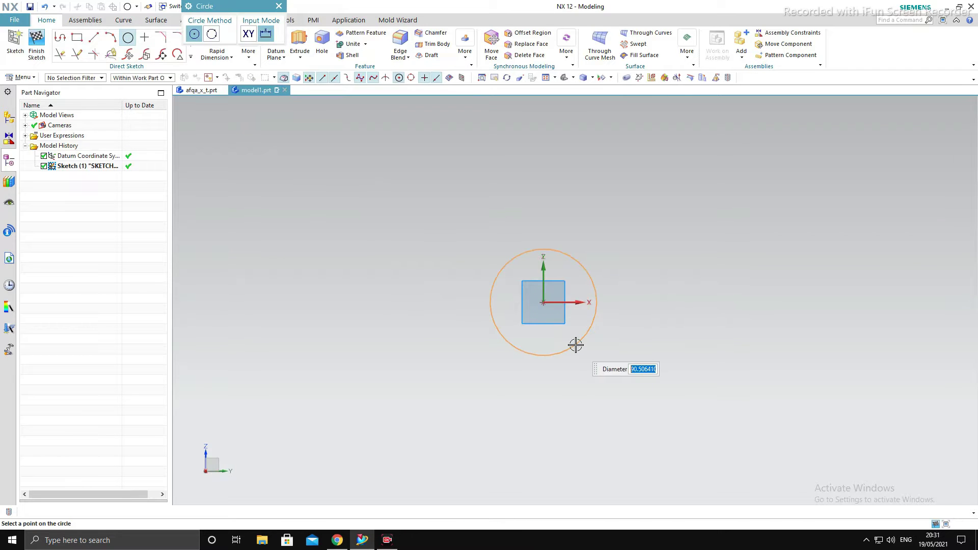
pyautogui.press('Escape')
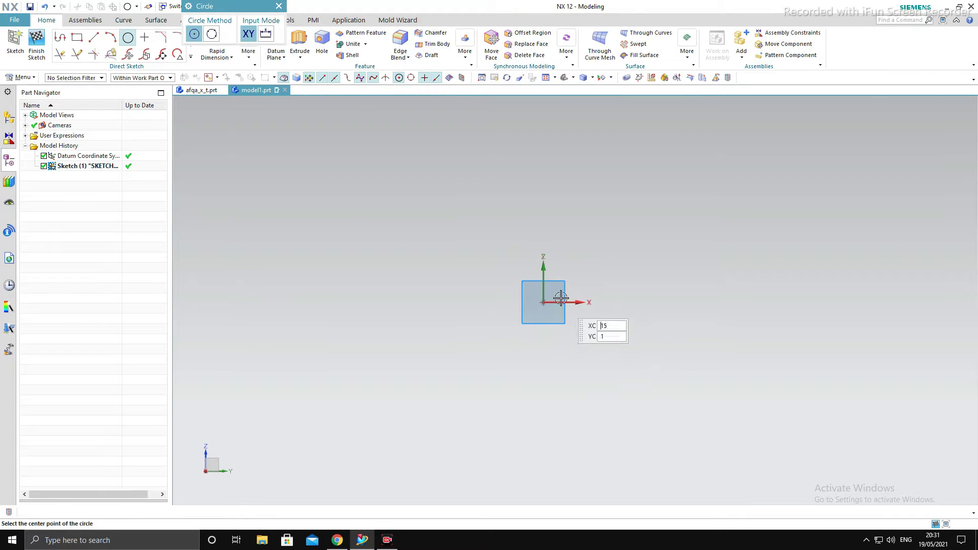
pyautogui.click(93, 43)
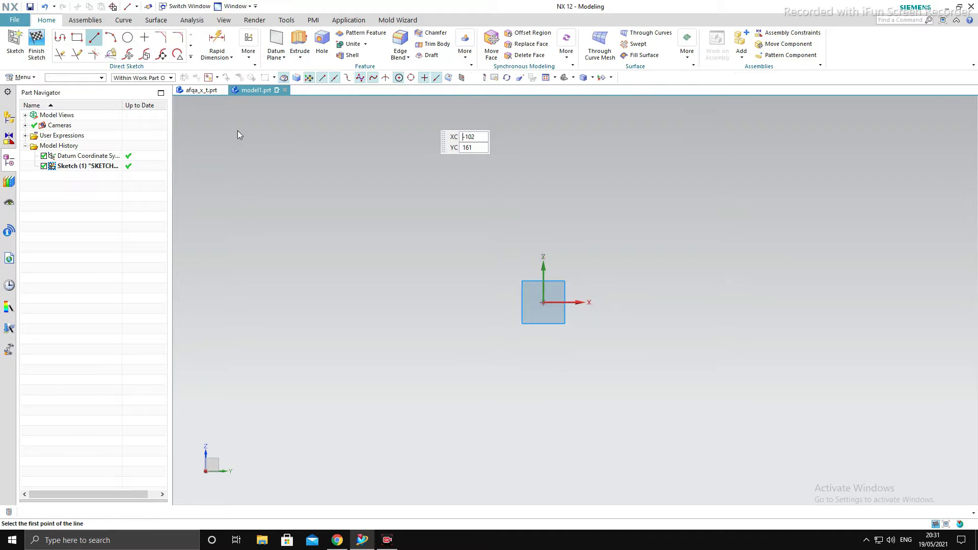
pyautogui.click(541, 301)
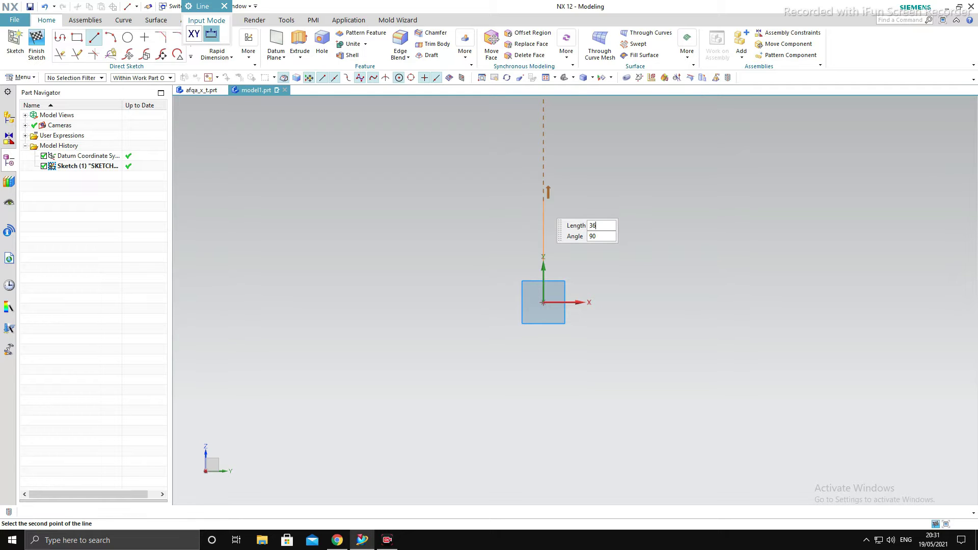
pyautogui.press('Return')
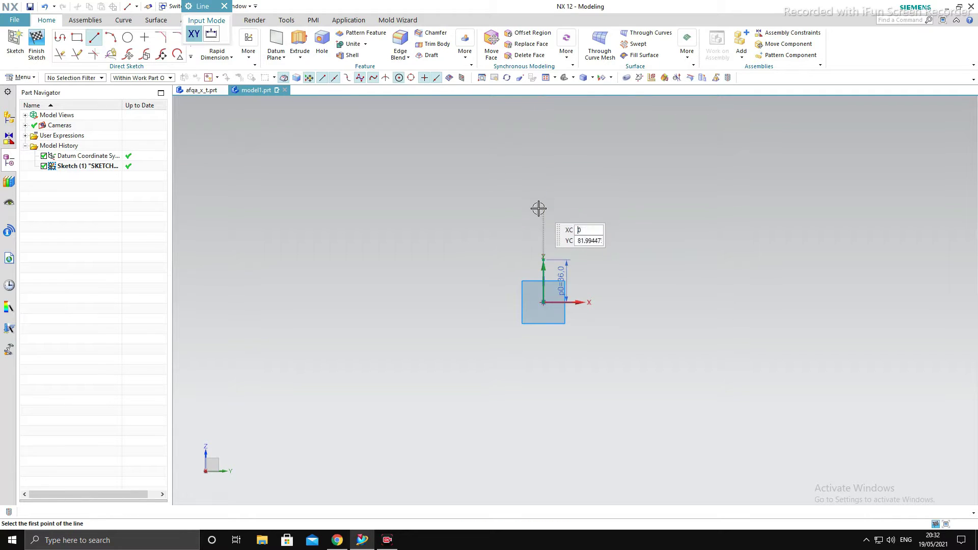
pyautogui.press('Escape')
pyautogui.scroll(-6, 547, 284)
pyautogui.scroll(4, 547, 285)
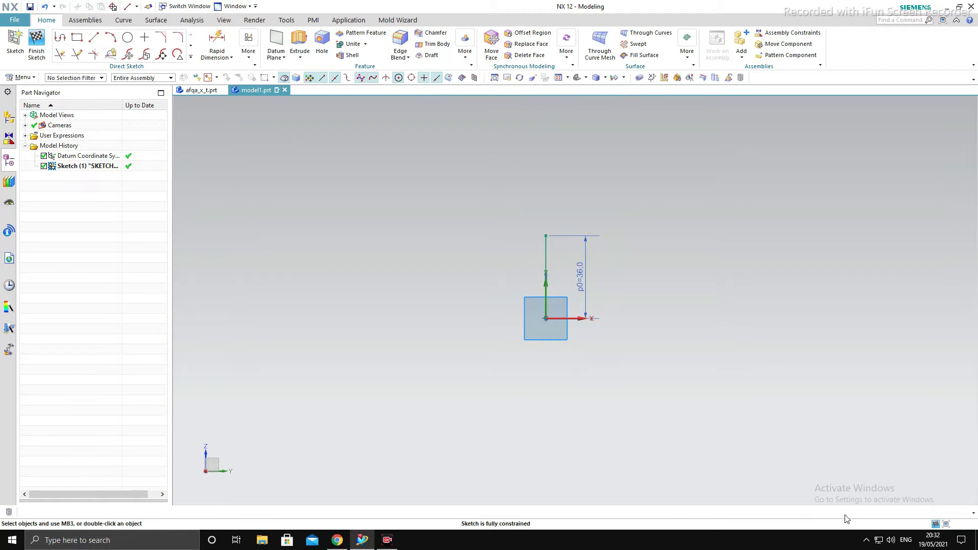
# - Set the vertical line's length to 30 and draw a circle of diameter 34 centred on its upper endpoint
pyautogui.click(128, 37)
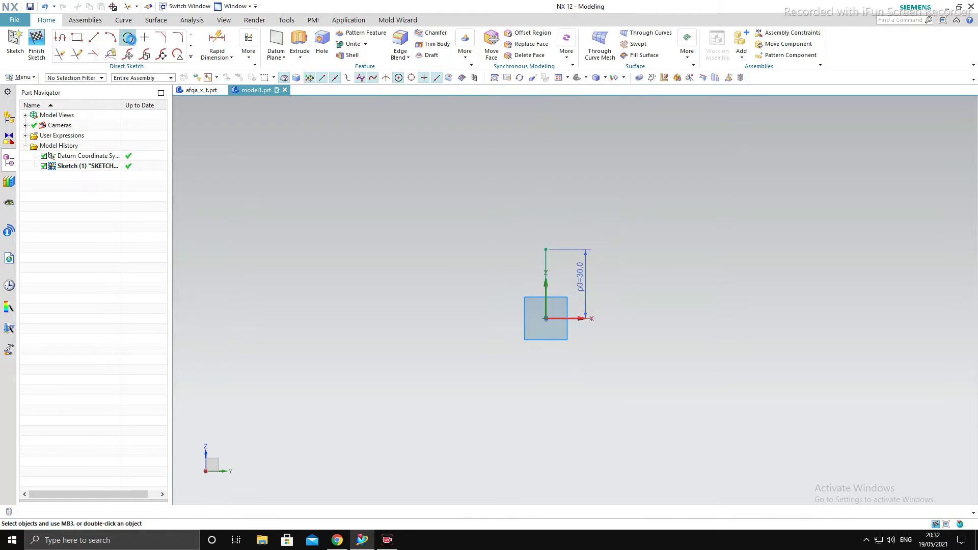
pyautogui.click(546, 250)
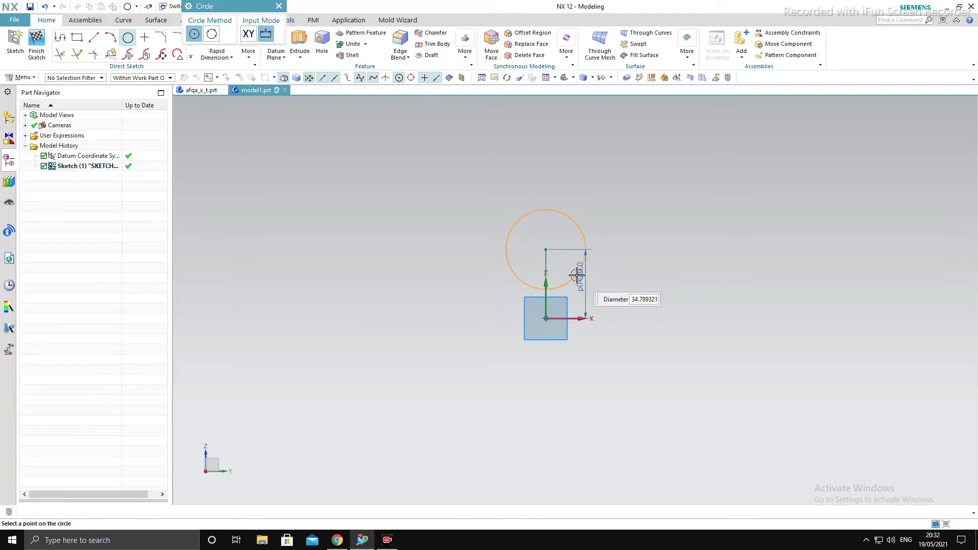
pyautogui.write('34')
pyautogui.press('Return')
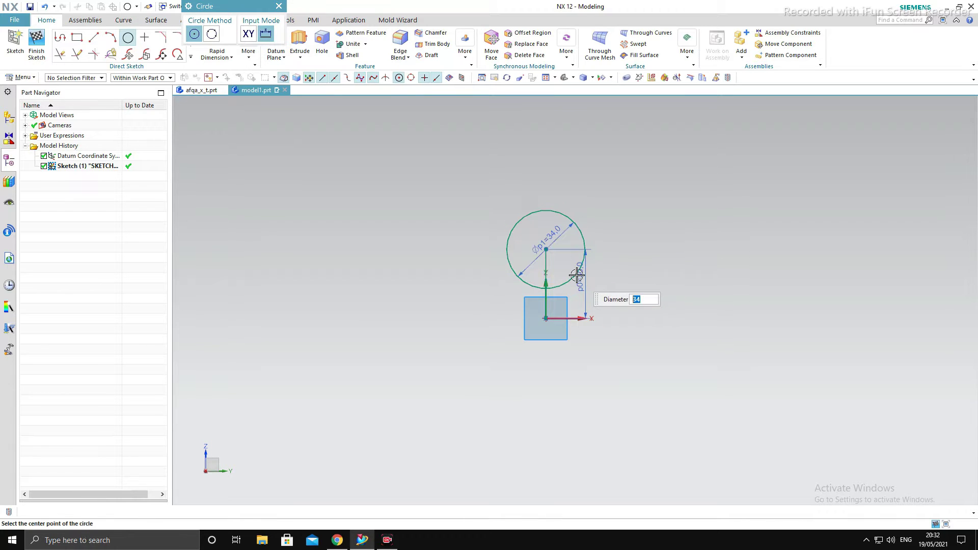
# - Draw a horizontal line of length 26 from the origin along the positive X direction
pyautogui.scroll(2, 594, 323)
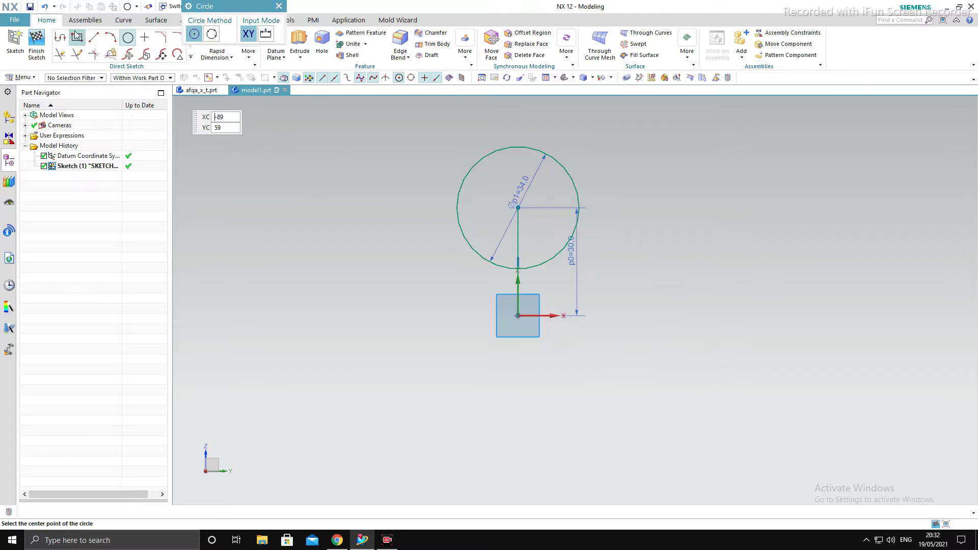
pyautogui.click(94, 37)
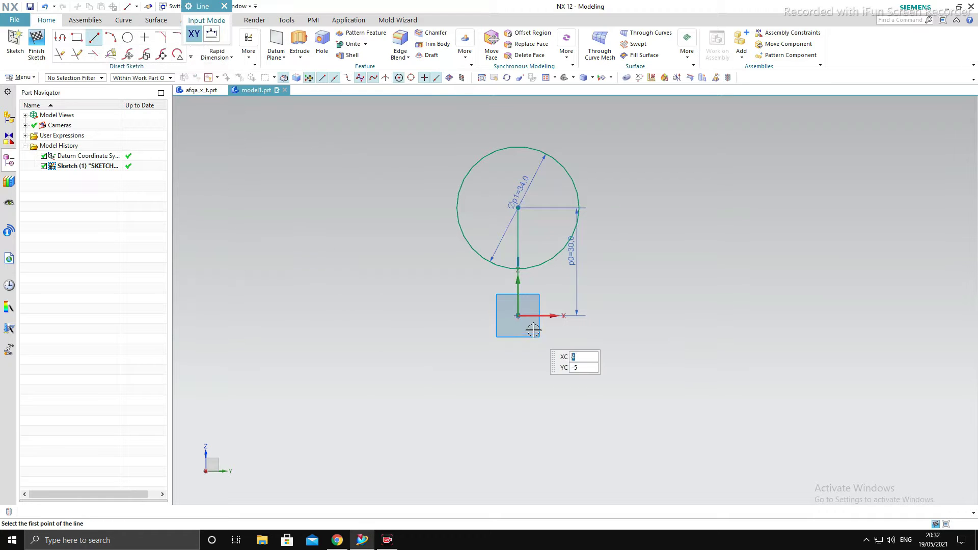
pyautogui.click(517, 315)
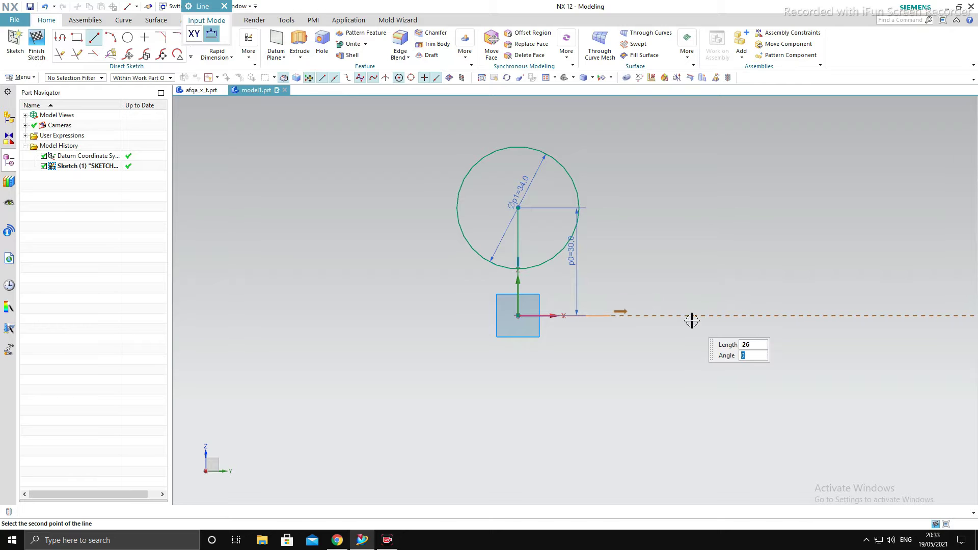
pyautogui.press('Return')
pyautogui.press('Escape')
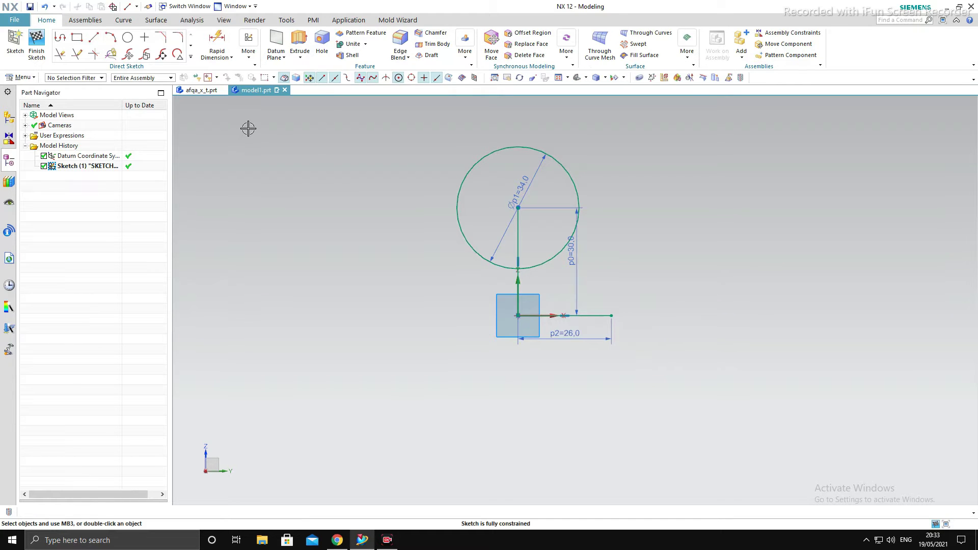
# - Draw a circle of diameter 34 centred on the right end of the horizontal line
pyautogui.click(127, 37)
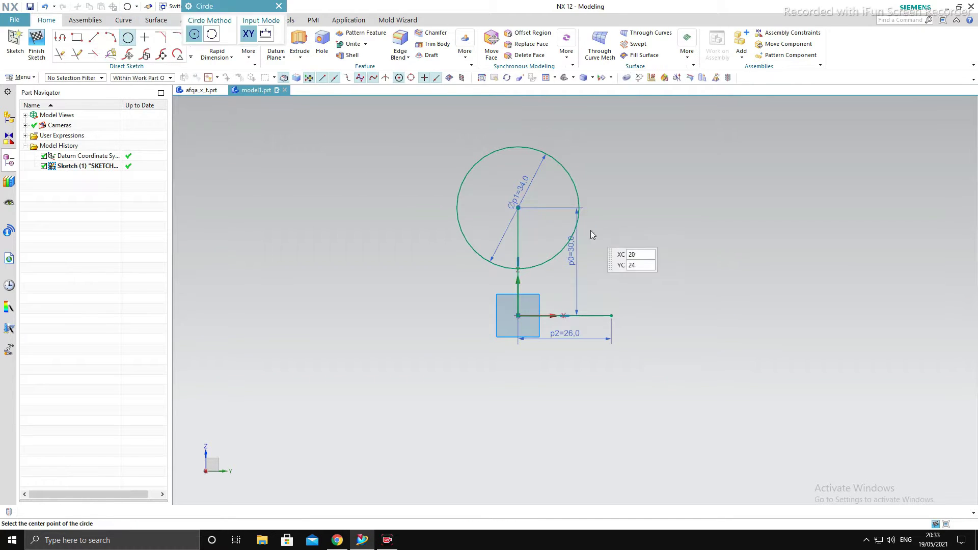
pyautogui.click(614, 319)
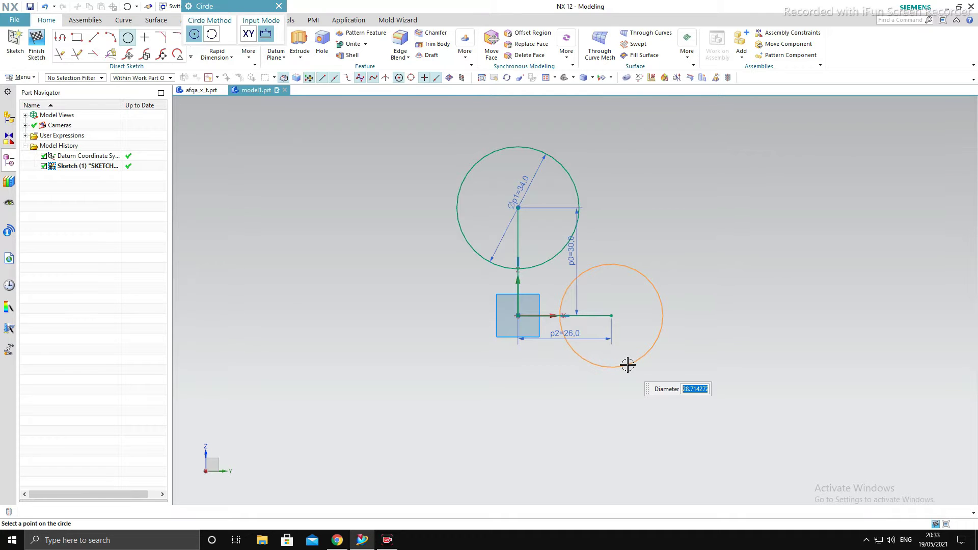
pyautogui.write('34')
pyautogui.press('Return')
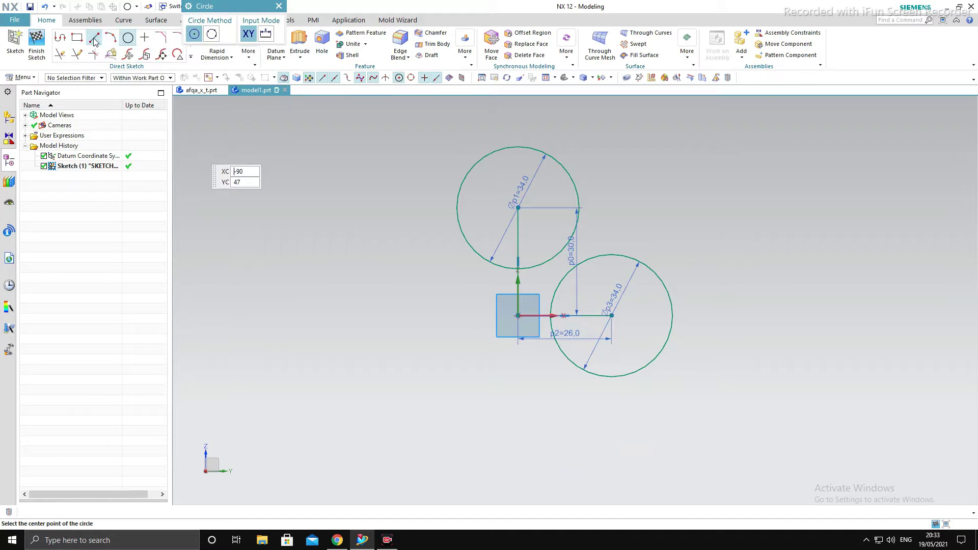
# - Draw a horizontal line of length 26 from the origin in the negative X direction at 180 degrees
pyautogui.click(94, 37)
pyautogui.click(517, 316)
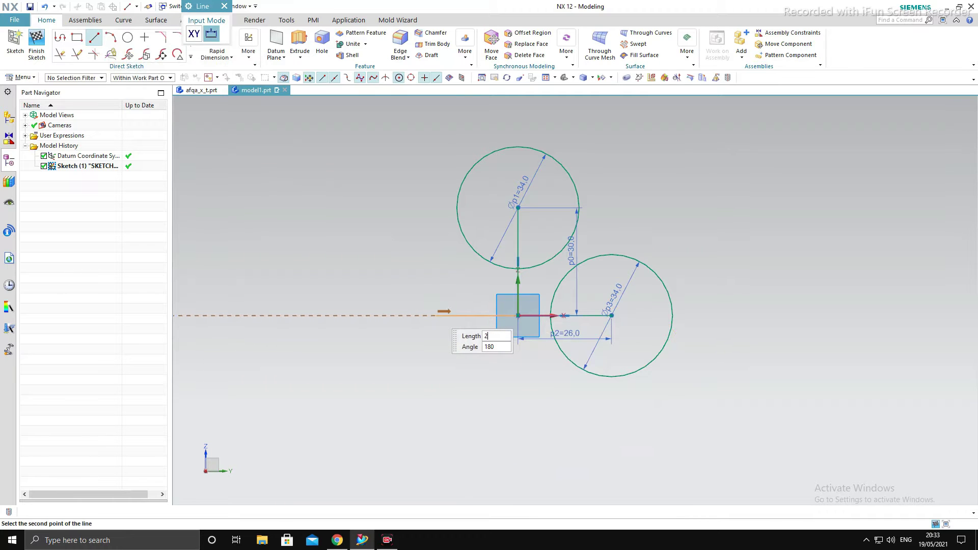
pyautogui.click(425, 316)
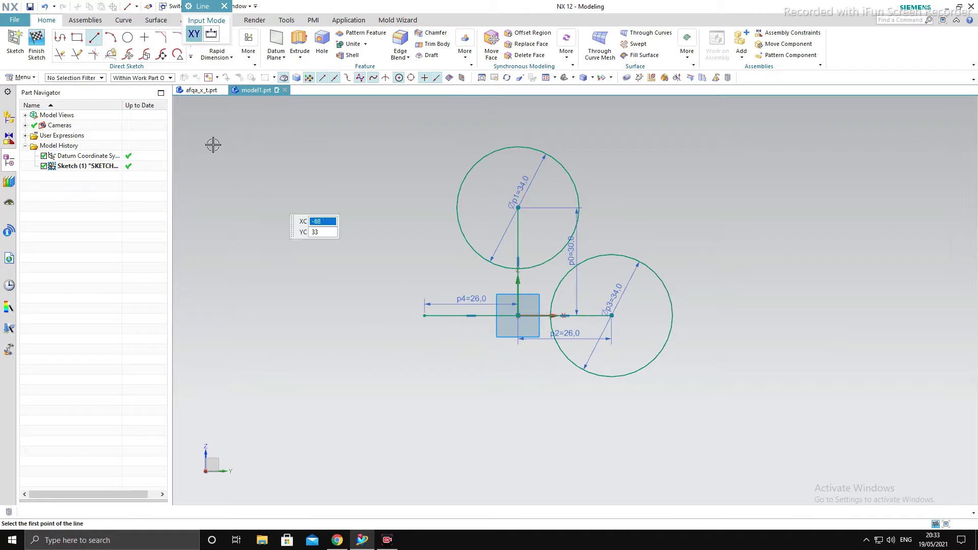
# - Draw a circle of diameter 34 centred on the left end of the negative X line and finish the Circle command
pyautogui.click(127, 37)
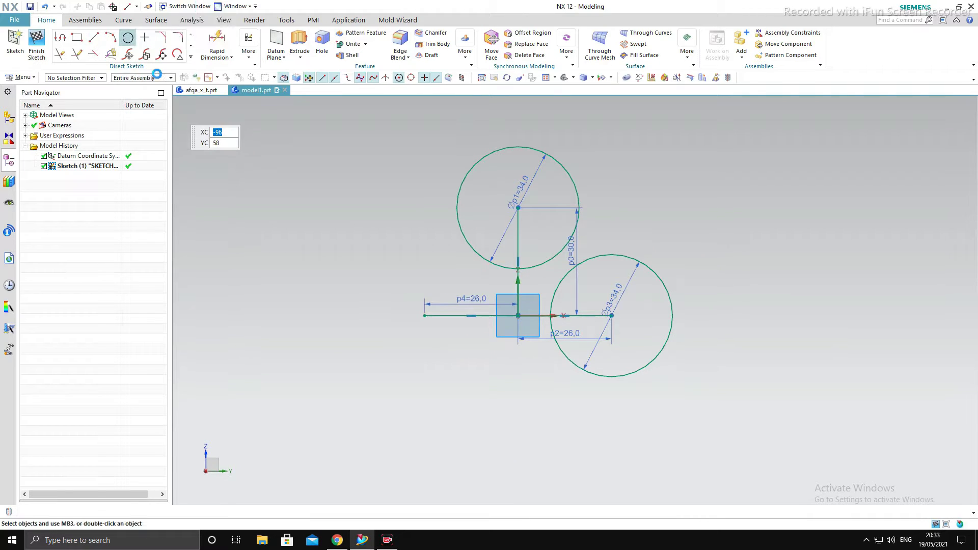
pyautogui.click(425, 316)
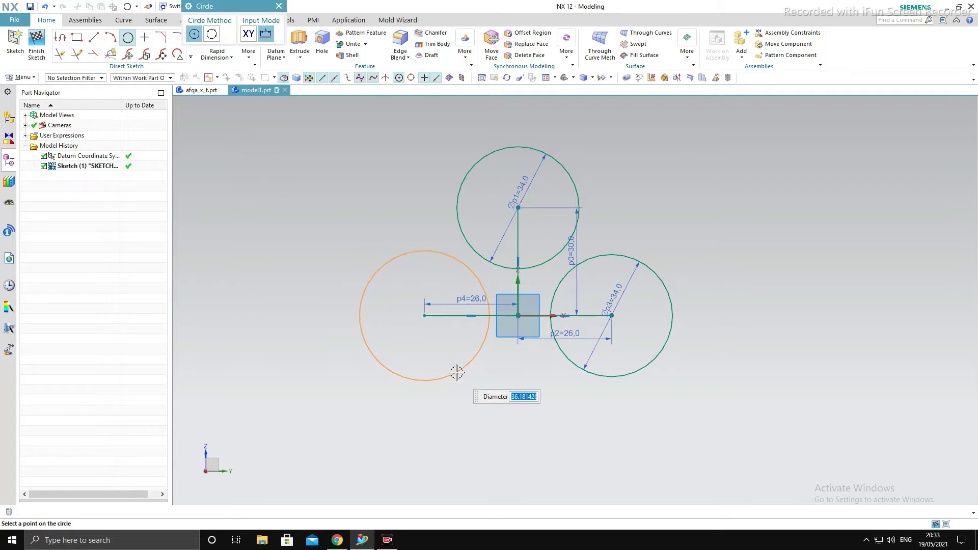
pyautogui.press('Return')
pyautogui.press('Escape')
pyautogui.scroll(-3, 526, 293)
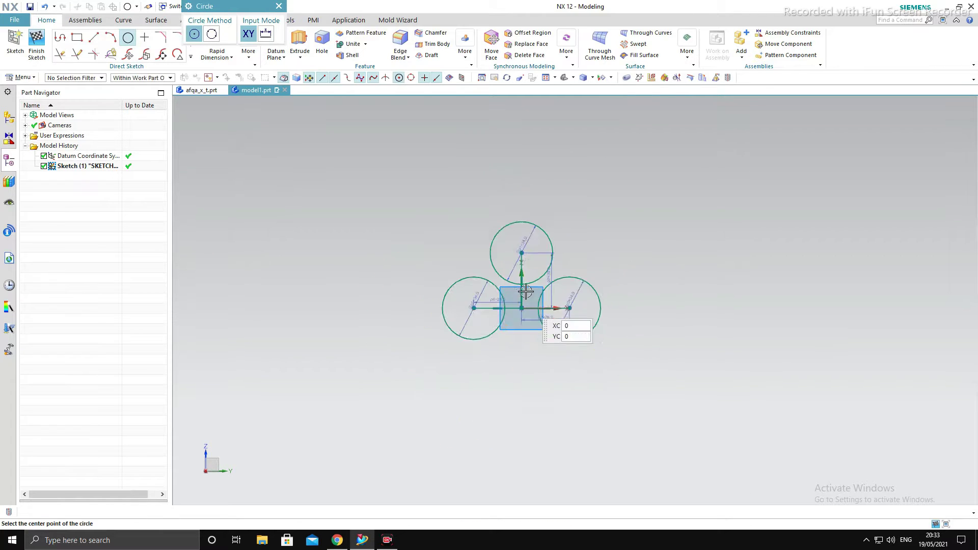
pyautogui.scroll(3, 527, 264)
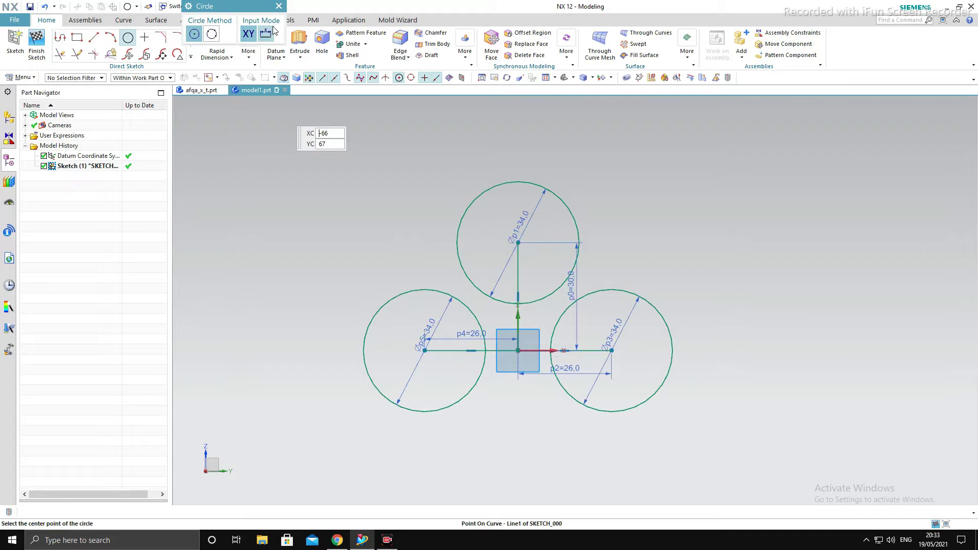
pyautogui.click(279, 6)
pyautogui.click(217, 43)
pyautogui.scroll(2, 426, 360)
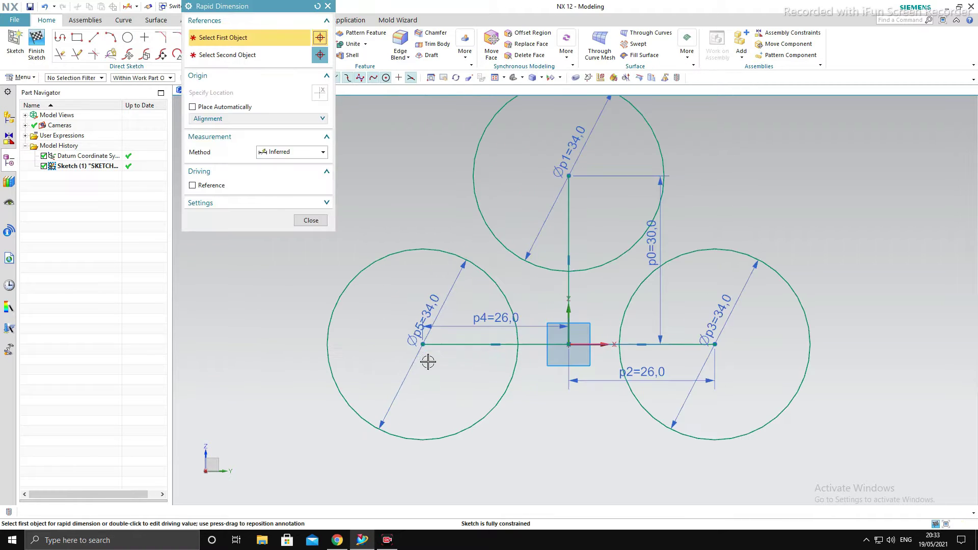
pyautogui.click(585, 347)
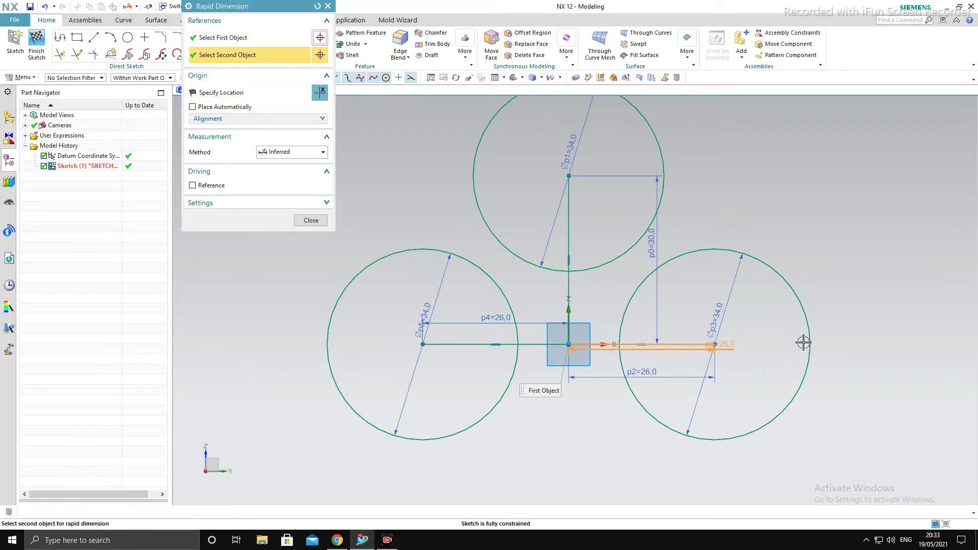
pyautogui.click(311, 220)
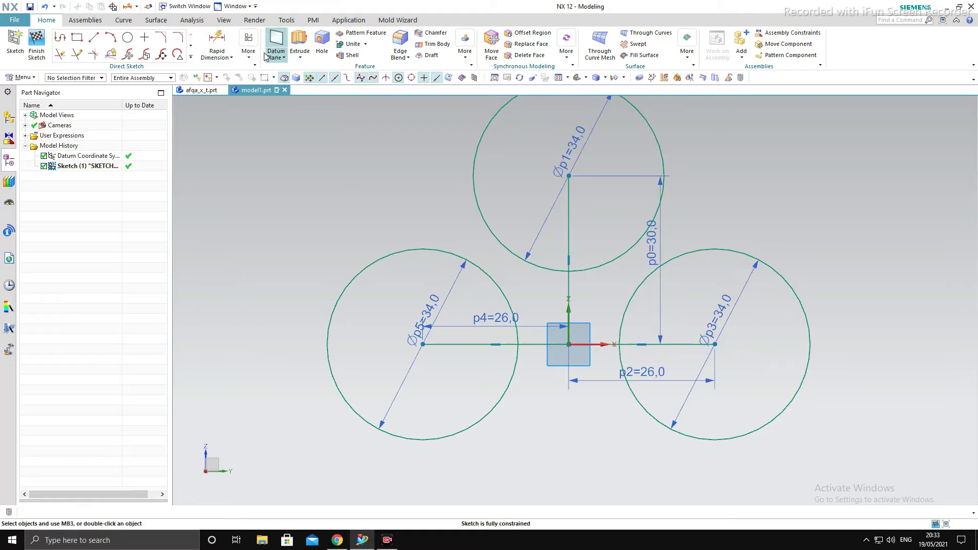
# - Try to add a vertical rapid dimension of 15 between the origin and the right circle's centre
pyautogui.click(218, 45)
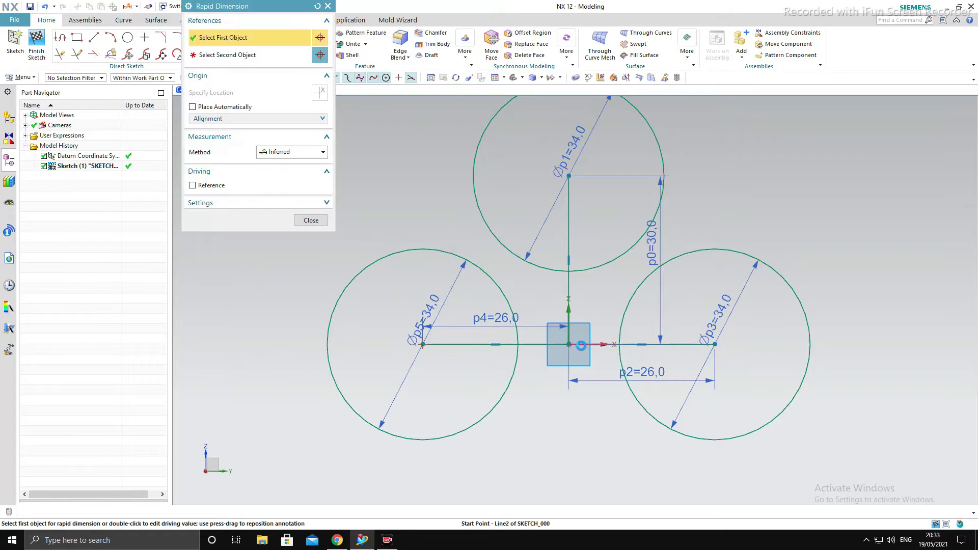
pyautogui.click(569, 345)
pyautogui.click(716, 345)
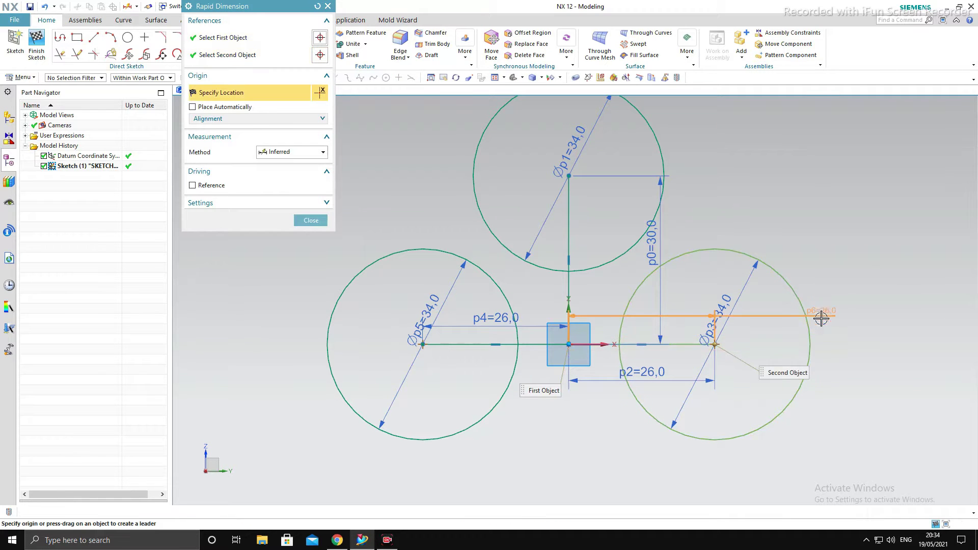
pyautogui.click(277, 153)
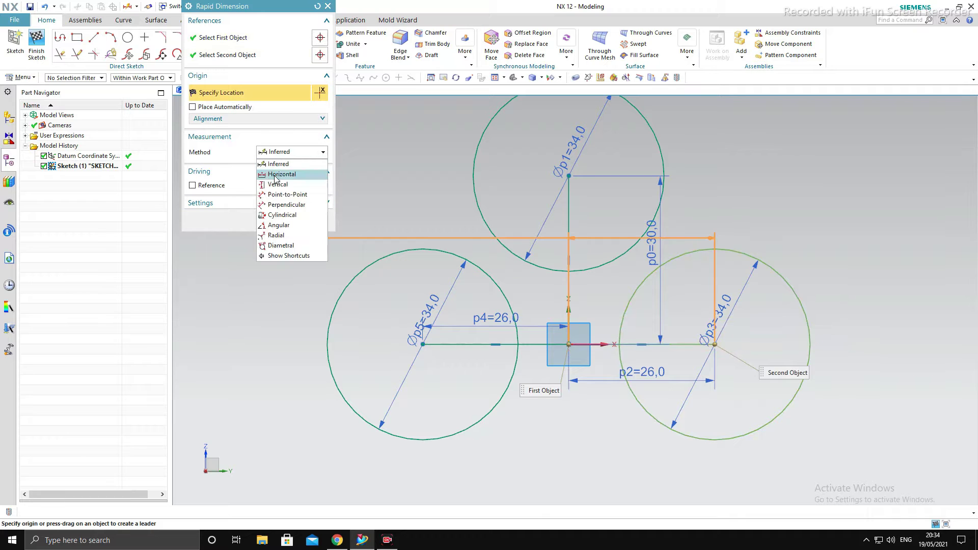
pyautogui.click(278, 181)
pyautogui.click(858, 345)
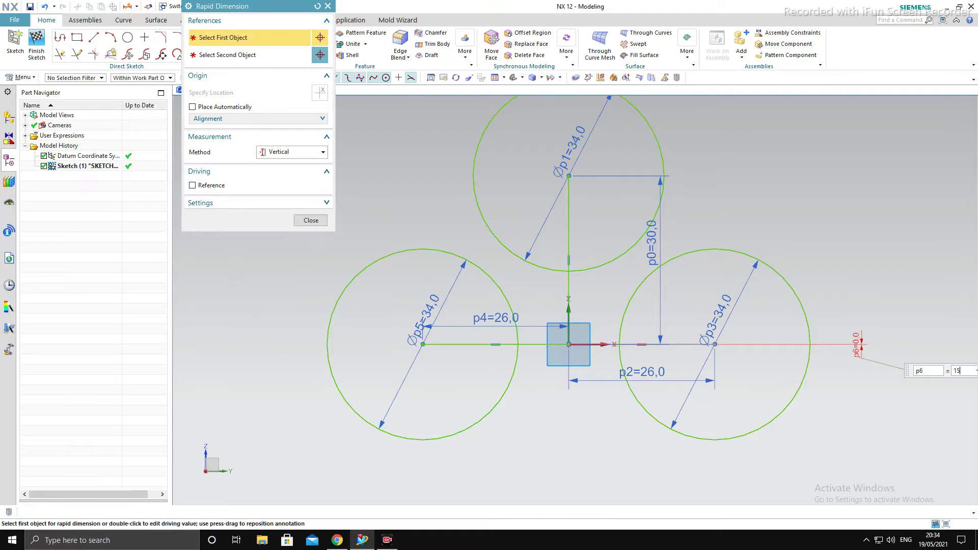
pyautogui.press('Return')
pyautogui.scroll(3, 732, 357)
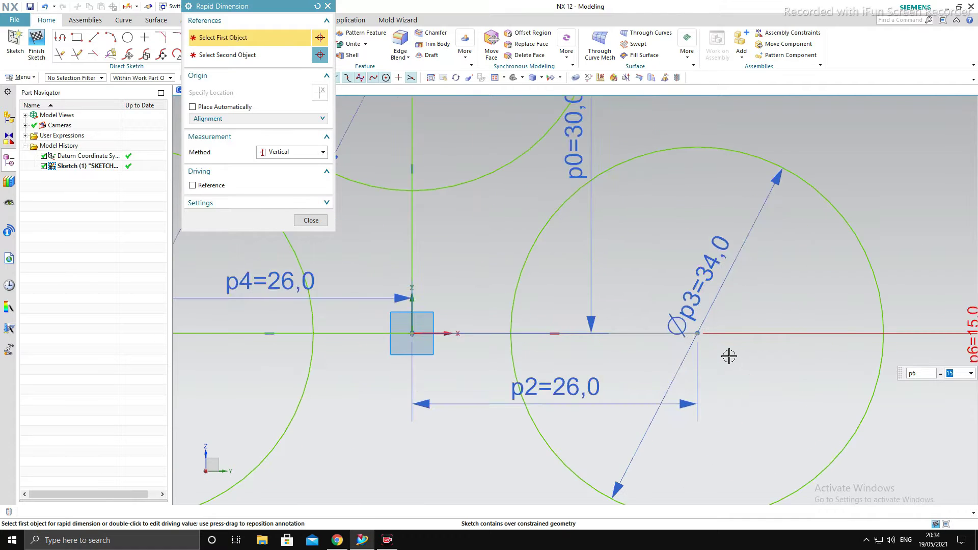
# - Close the dimension command and delete the vertical dimension of 15 beside the right circle
pyautogui.press('Escape')
pyautogui.scroll(-4, 721, 371)
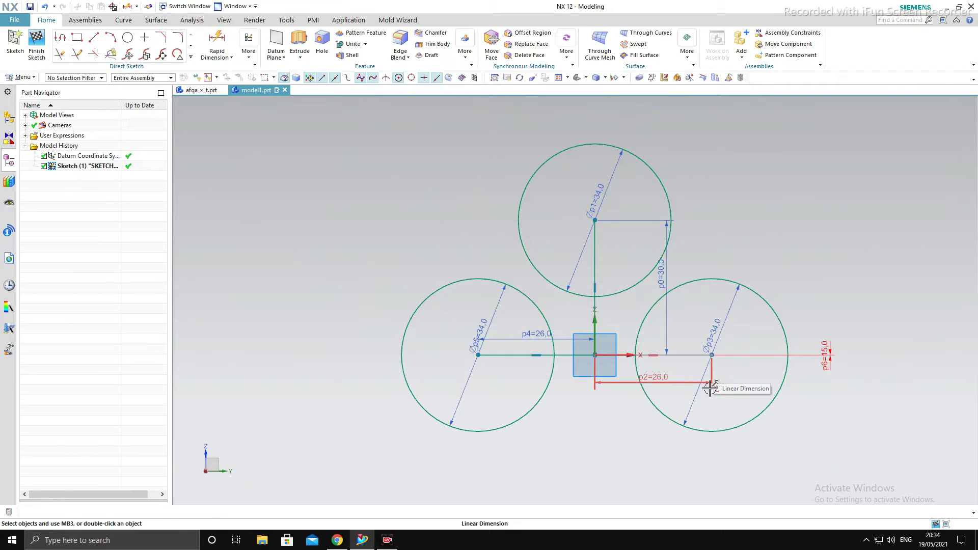
pyautogui.scroll(-2, 745, 382)
pyautogui.scroll(4, 744, 382)
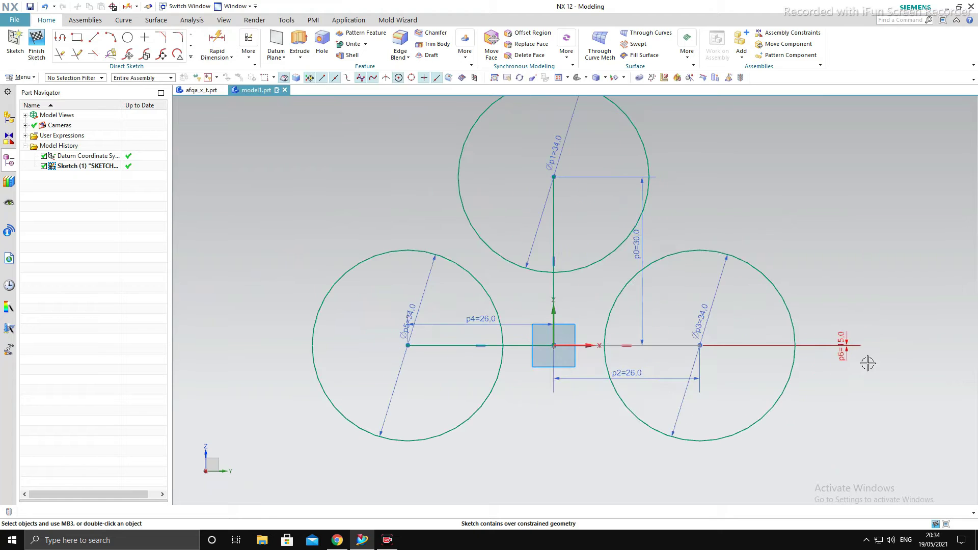
pyautogui.click(846, 347)
pyautogui.press('Delete')
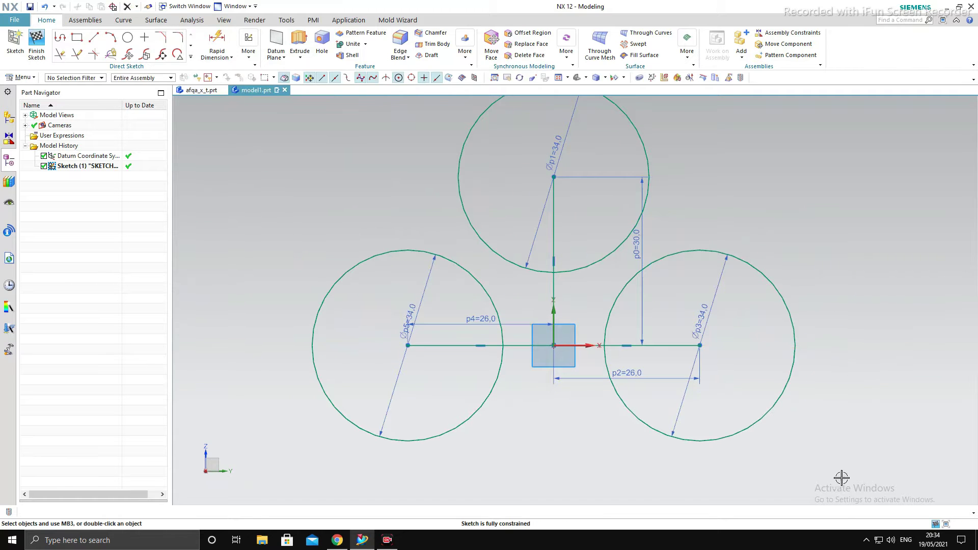
# - Try to trim the left circle with Quick Trim and undo its removal
pyautogui.scroll(-1, 641, 294)
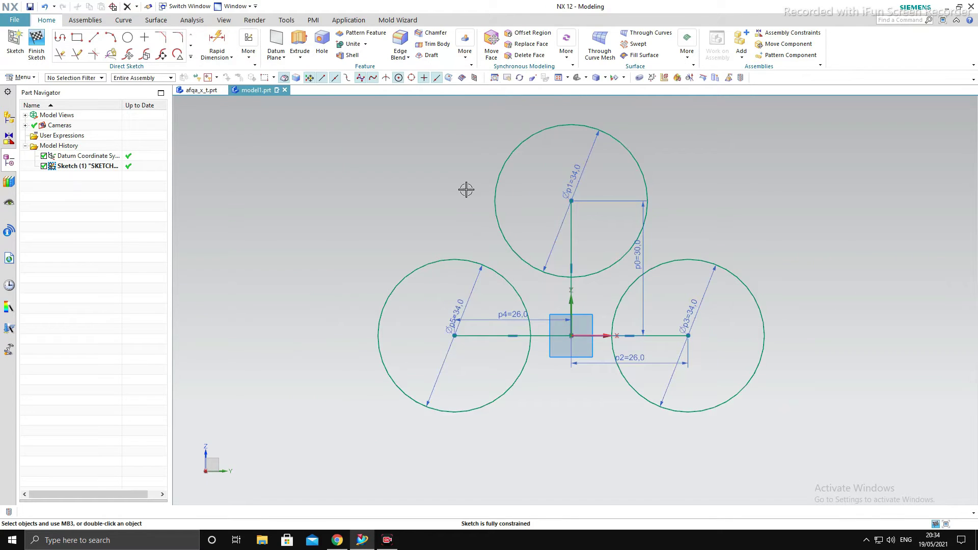
pyautogui.click(60, 54)
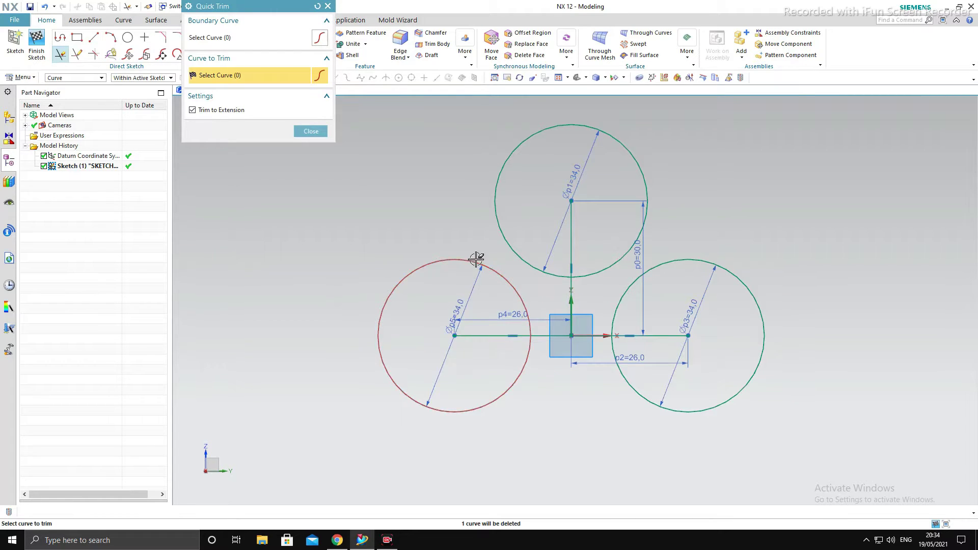
pyautogui.moveTo(464, 284); pyautogui.dragTo(461, 316)
pyautogui.press('Escape')
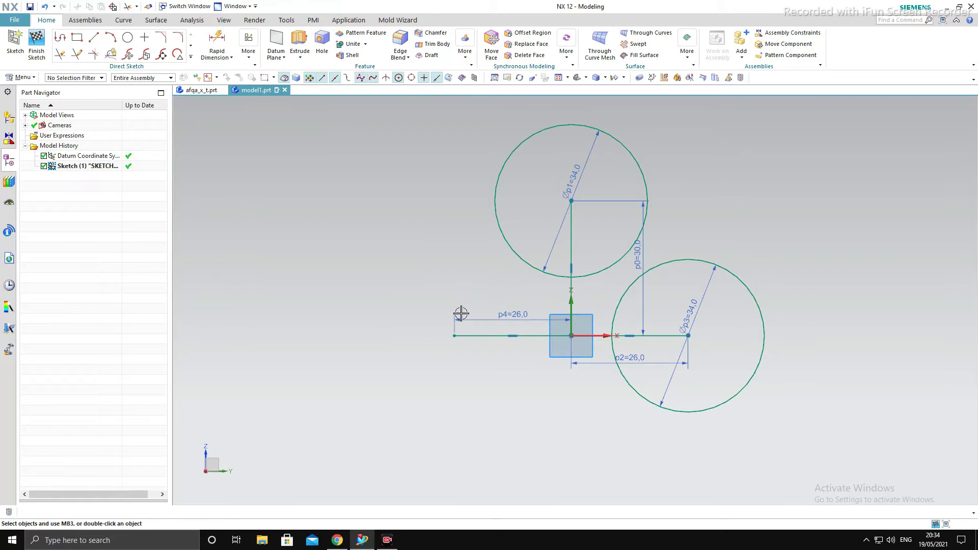
pyautogui.hotkey('ctrl', 'z')
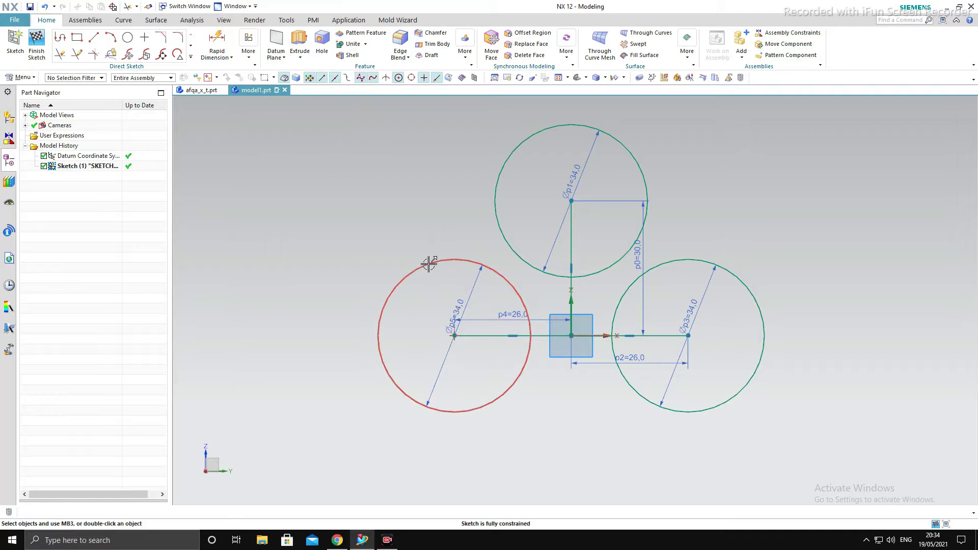
# - Reposition the left circle's diameter dimension so its text sits below the circle
pyautogui.click(428, 264)
pyautogui.moveTo(429, 304); pyautogui.dragTo(468, 363)
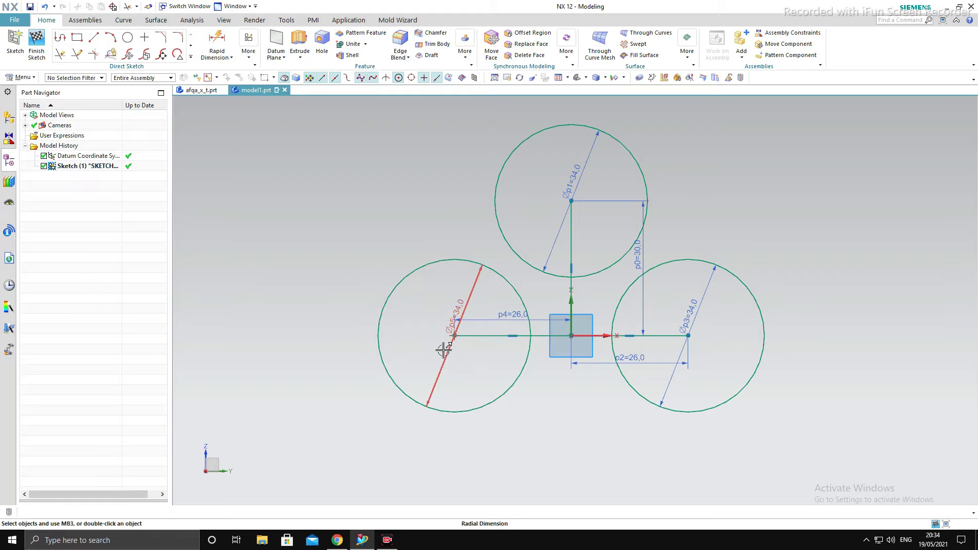
pyautogui.moveTo(443, 350); pyautogui.dragTo(437, 412)
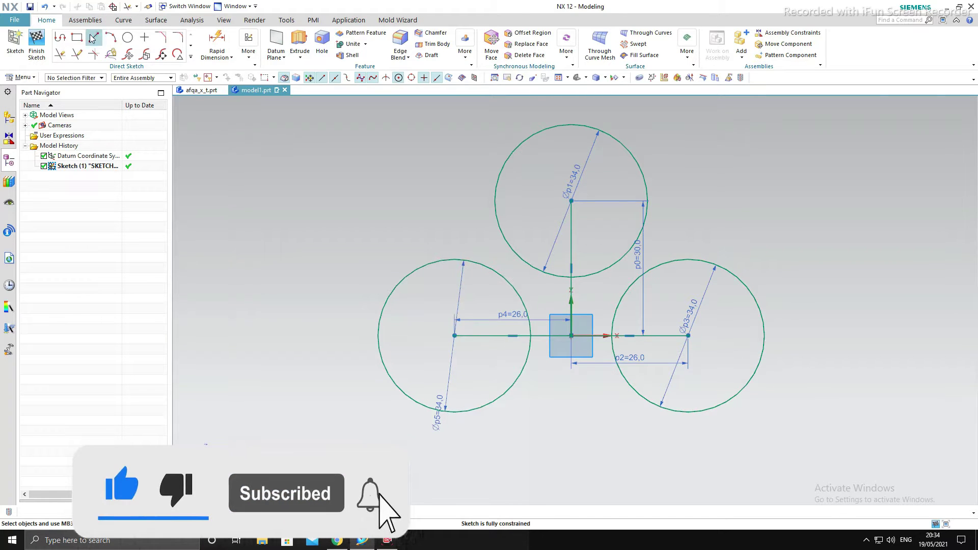
# - Quick Trim the vertical line below the top circle and remove both horizontal lines with the left and right circles
pyautogui.click(60, 53)
pyautogui.moveTo(547, 405)
pyautogui.mouseDown()
pyautogui.moveTo(545, 309)
pyautogui.moveTo(586, 327)
pyautogui.moveTo(590, 363)
pyautogui.mouseUp()
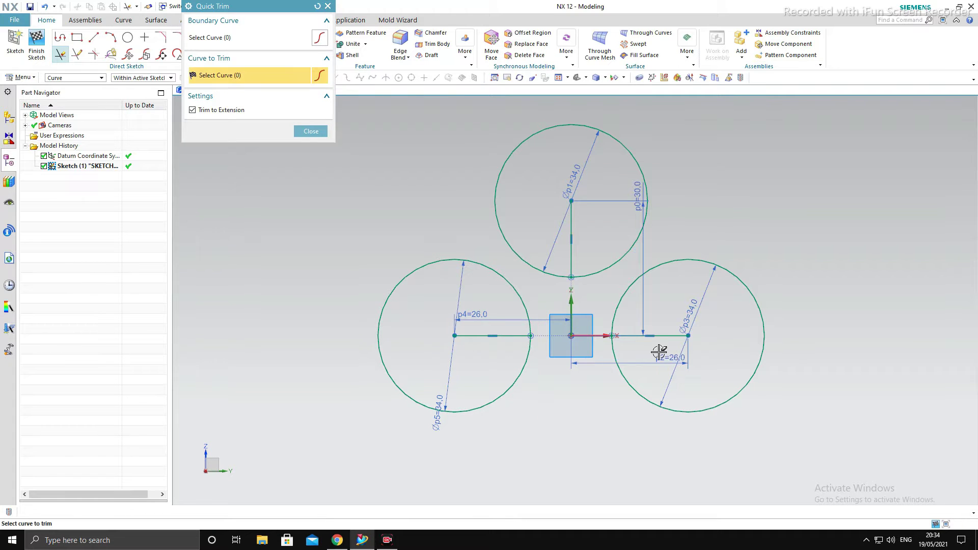
pyautogui.moveTo(662, 324); pyautogui.dragTo(648, 351)
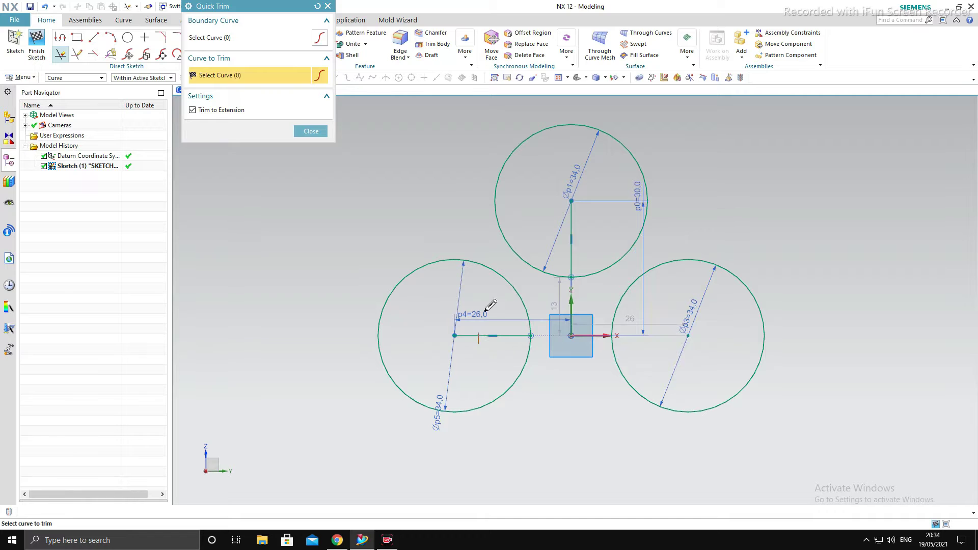
pyautogui.moveTo(484, 345)
pyautogui.mouseDown()
pyautogui.moveTo(461, 346)
pyautogui.moveTo(758, 309)
pyautogui.mouseUp()
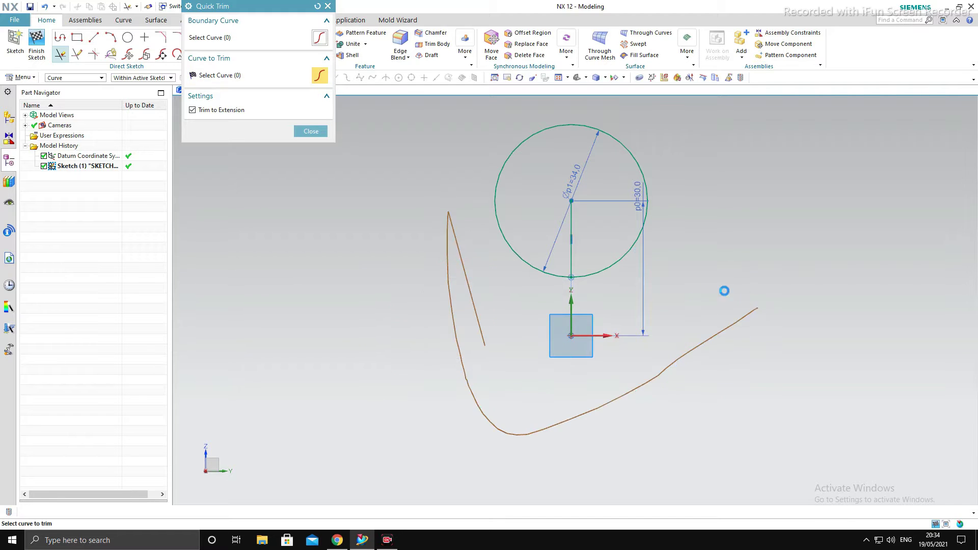
pyautogui.press('Escape')
# - Draw a line of length 26 from the origin along positive X and a line of length 15 at 270 degrees from its end
pyautogui.click(94, 38)
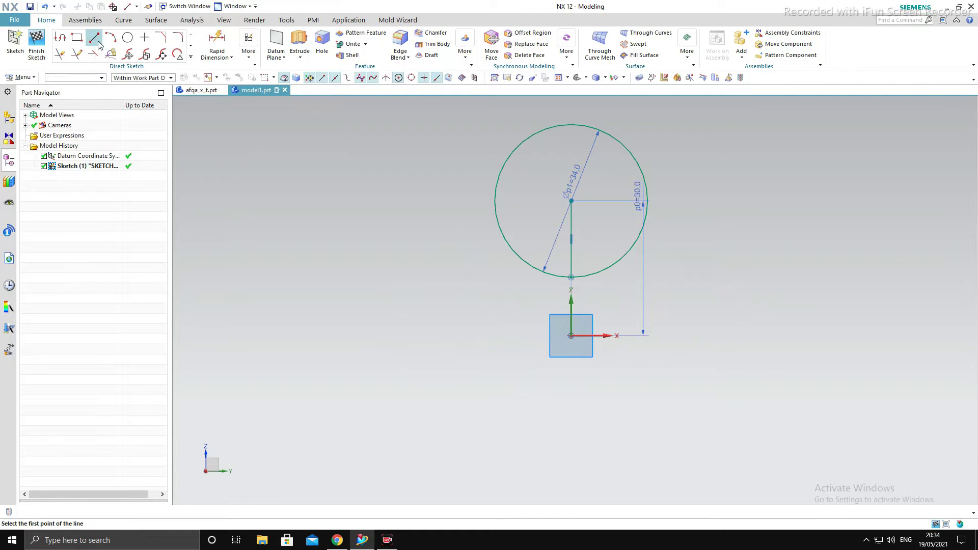
pyautogui.click(571, 331)
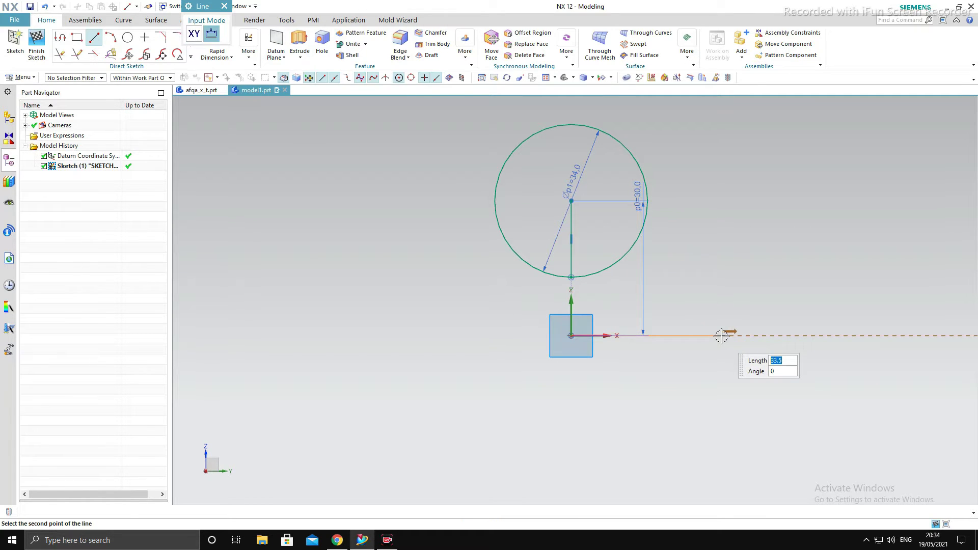
pyautogui.press('Return')
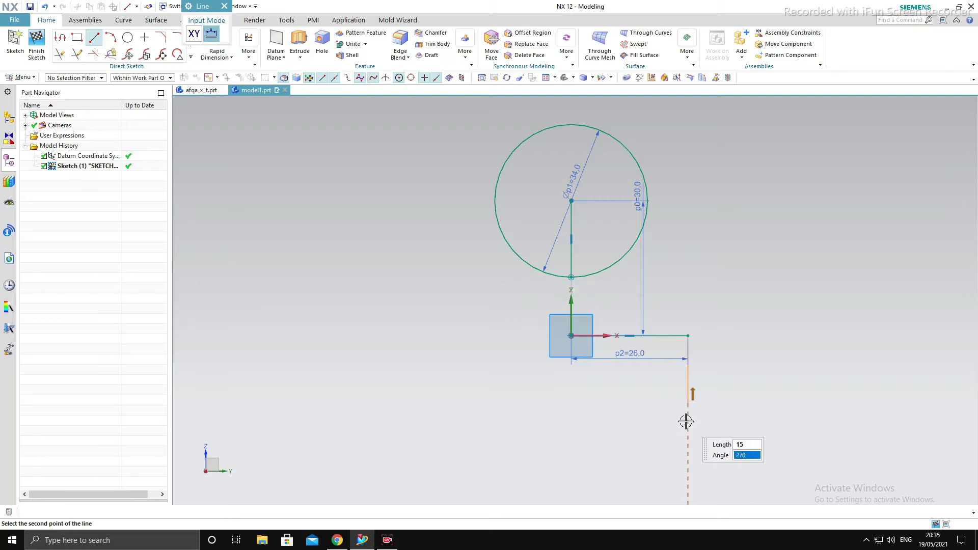
pyautogui.press('Return')
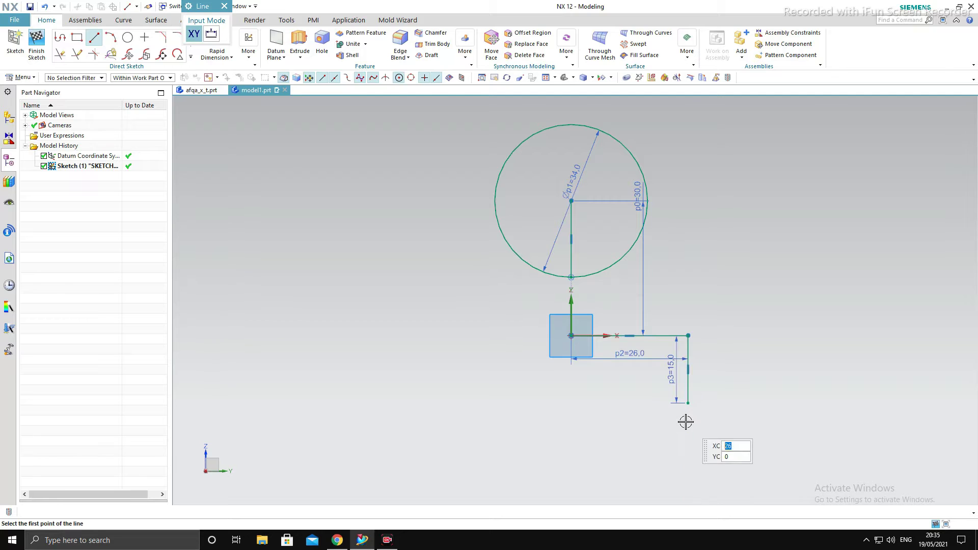
# - Draw a line of length 26 at 180 degrees from the origin and a line of length 15 at 270 degrees from its end
pyautogui.click(570, 336)
pyautogui.write('265')
pyautogui.press('Tab')
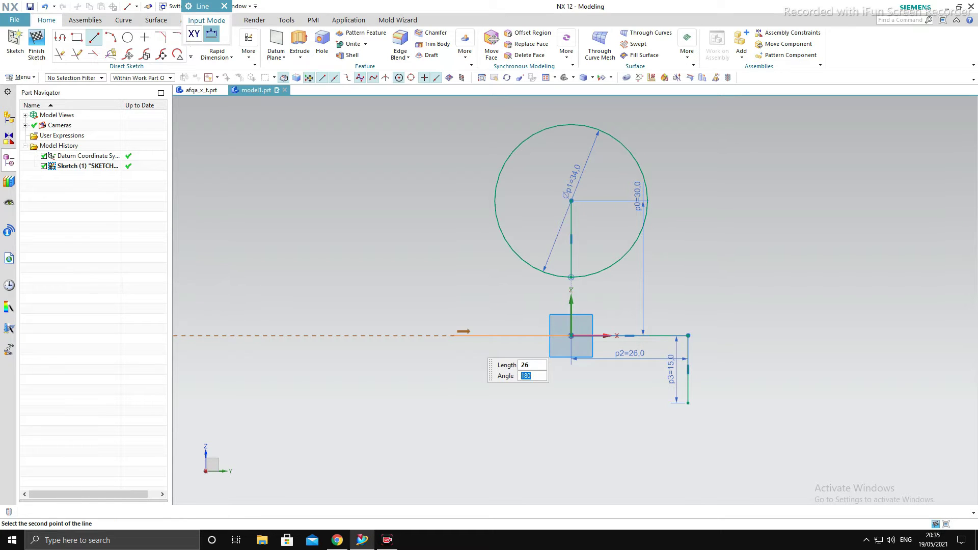
pyautogui.press('Return')
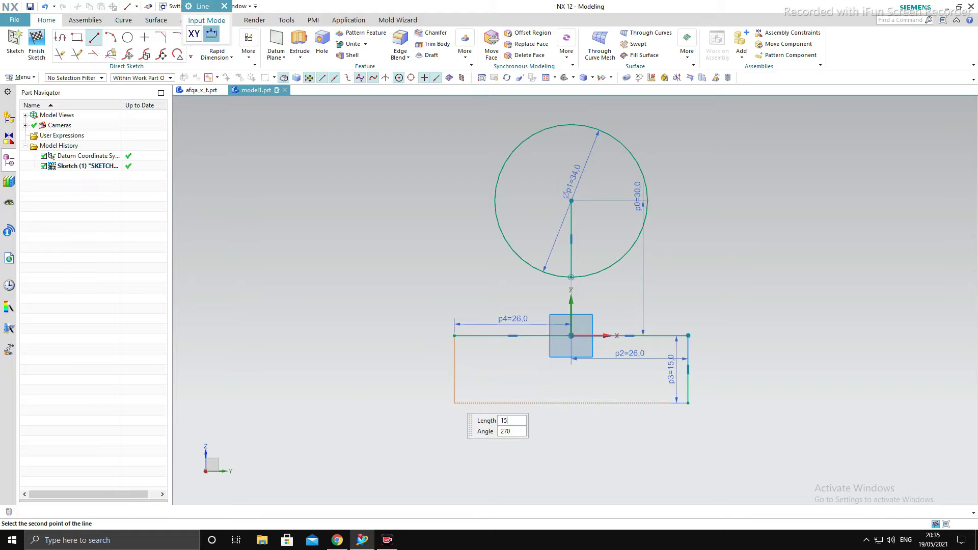
pyautogui.click(454, 401)
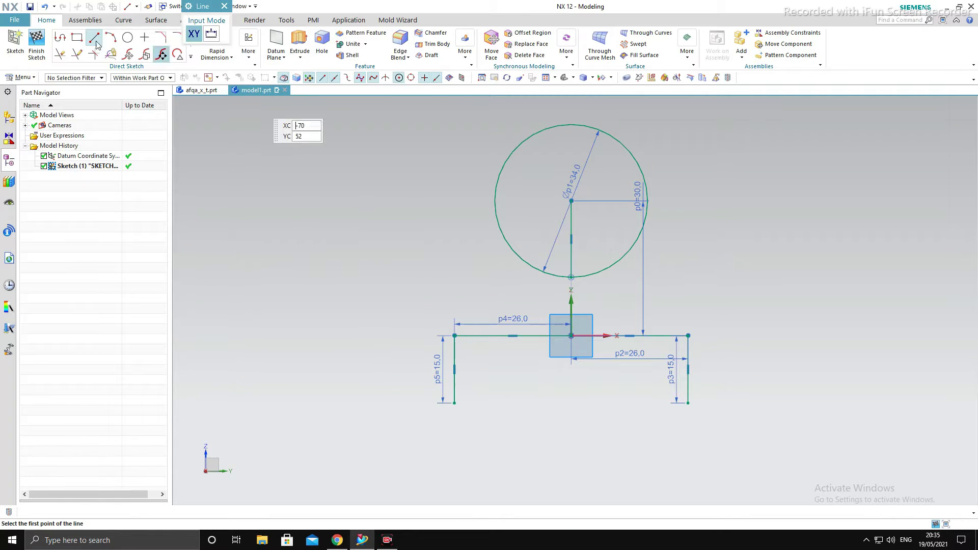
# - Draw two circles of diameter 34 centred on the lower ends of the left and right vertical lines
pyautogui.press('Escape')
pyautogui.click(130, 37)
pyautogui.click(454, 402)
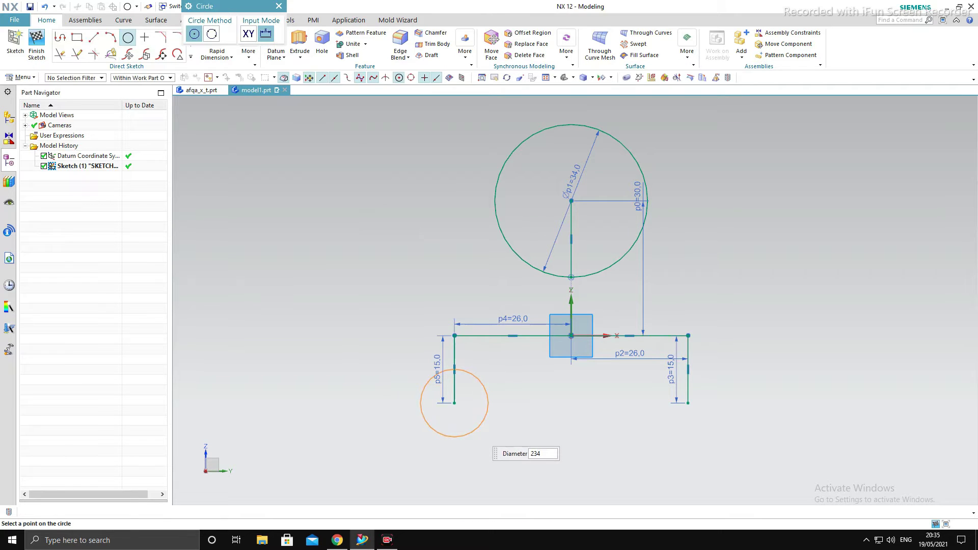
pyautogui.write('34')
pyautogui.press('Return')
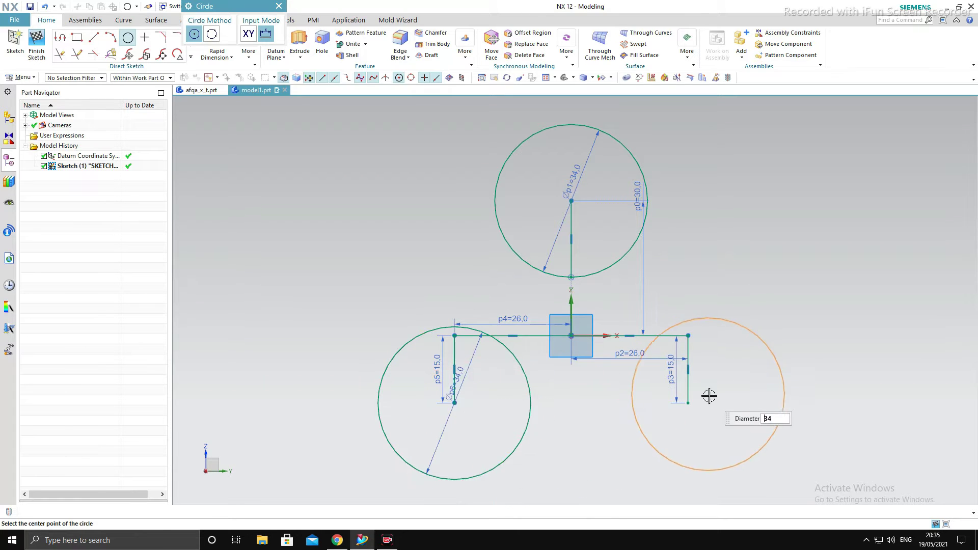
pyautogui.click(688, 402)
pyautogui.press('Escape')
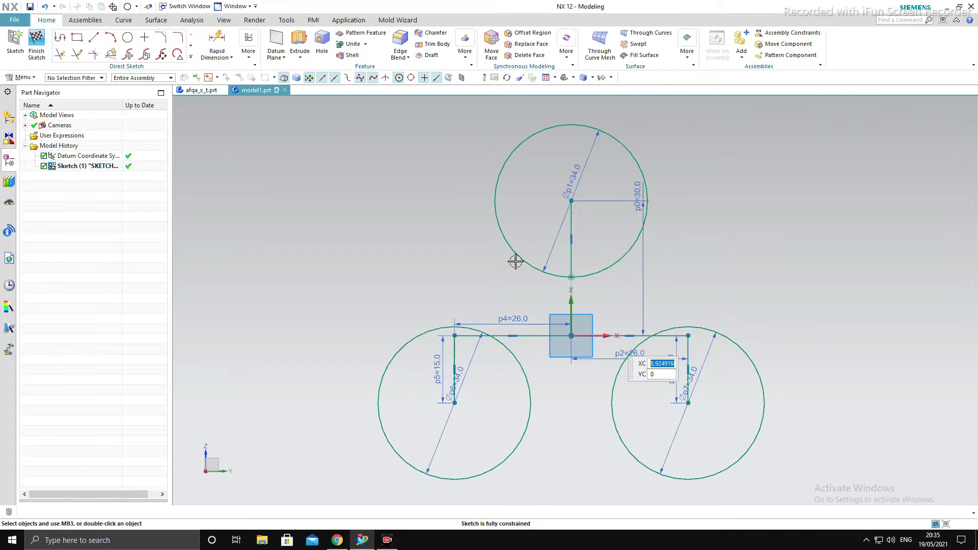
# - Quick Trim all the remaining horizontal and vertical construction lines, leaving only the three circles
pyautogui.press('t')
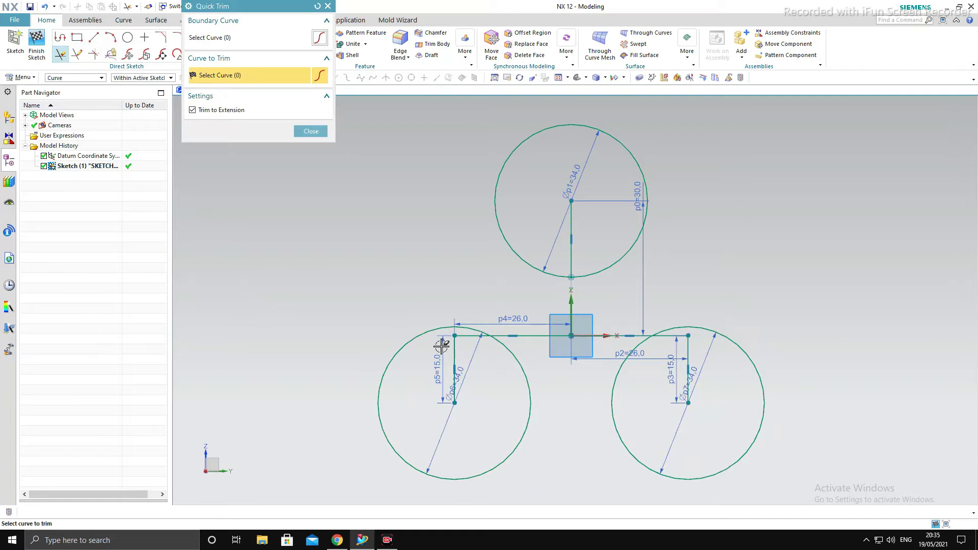
pyautogui.click(457, 357)
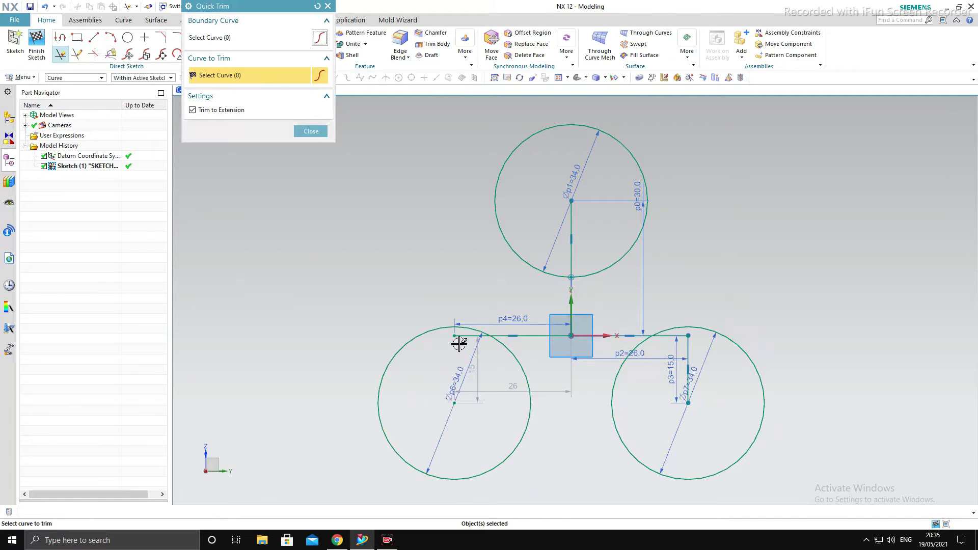
pyautogui.click(525, 335)
pyautogui.click(679, 336)
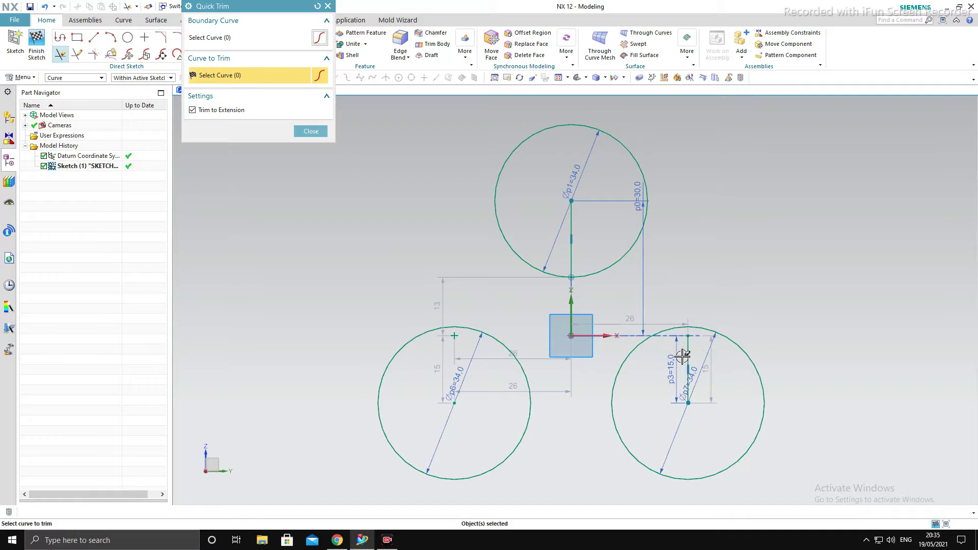
pyautogui.click(685, 358)
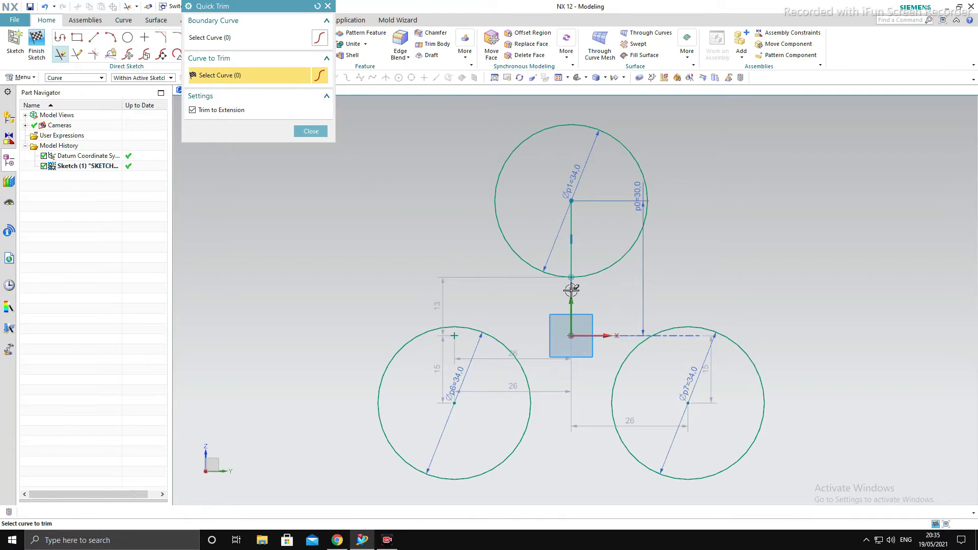
pyautogui.press('Escape')
pyautogui.click(61, 53)
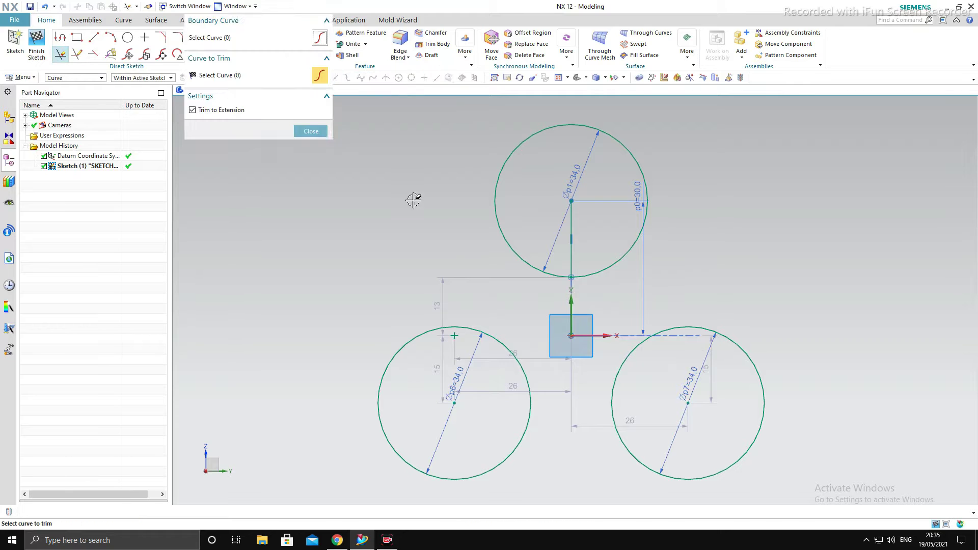
pyautogui.click(570, 237)
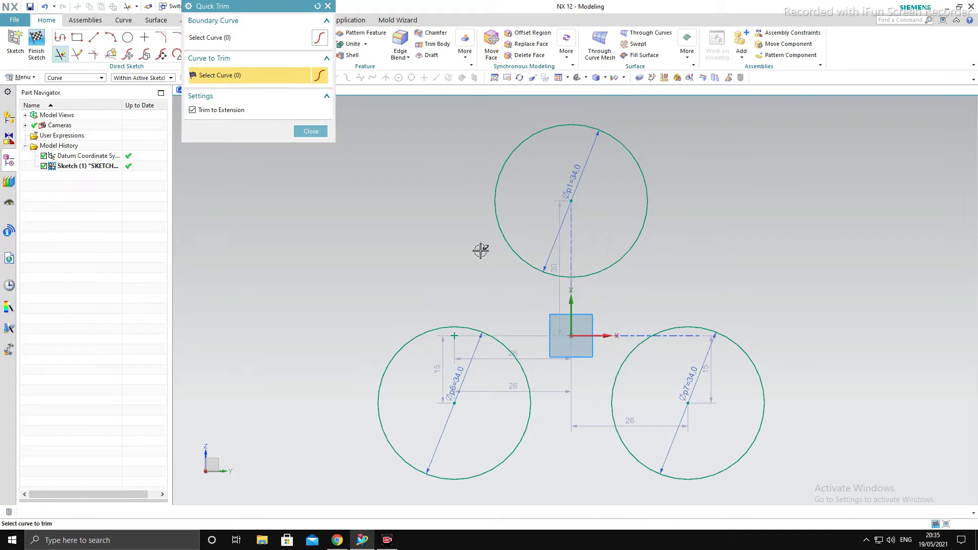
pyautogui.press('Escape')
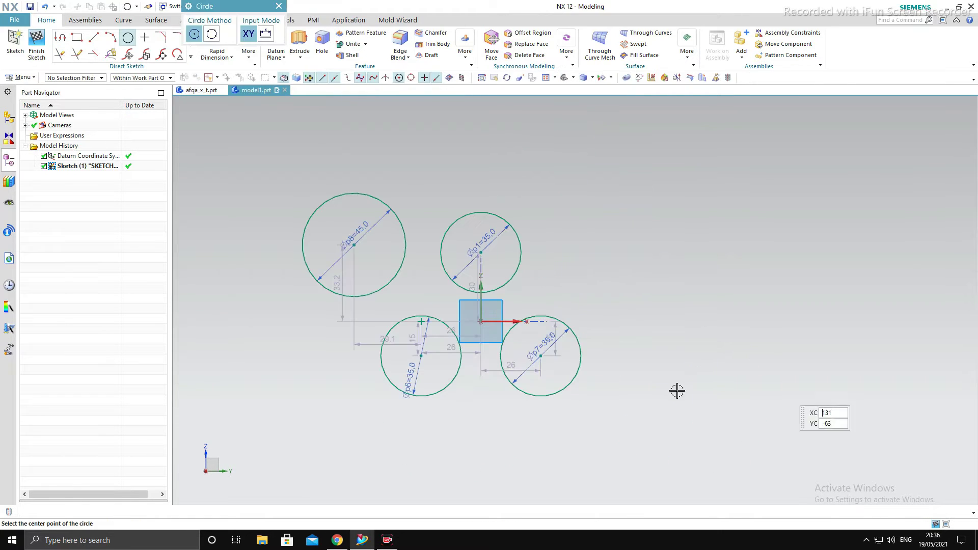
# - Close the Circle command and constrain the 45-diameter circle tangent to the lower left circle
pyautogui.scroll(4, 357, 194)
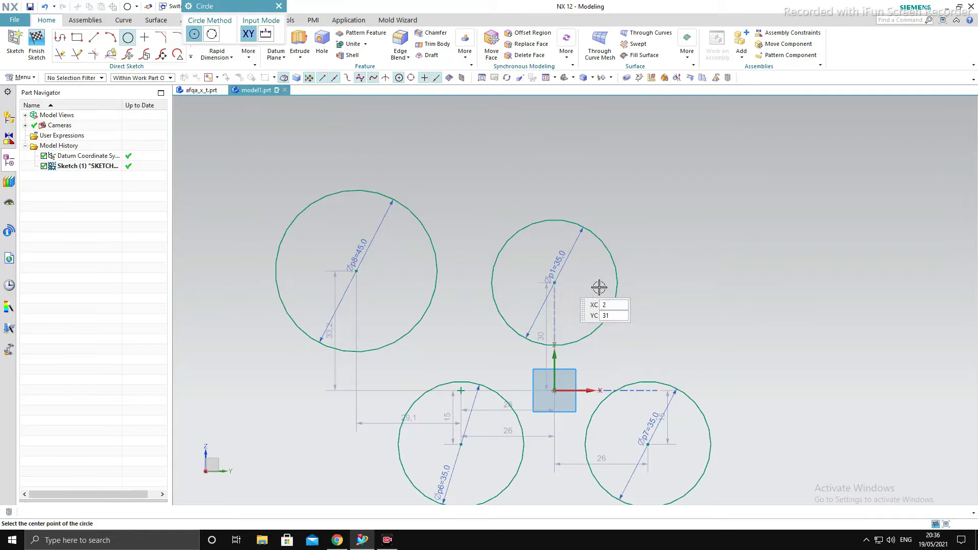
pyautogui.click(278, 7)
pyautogui.press('c')
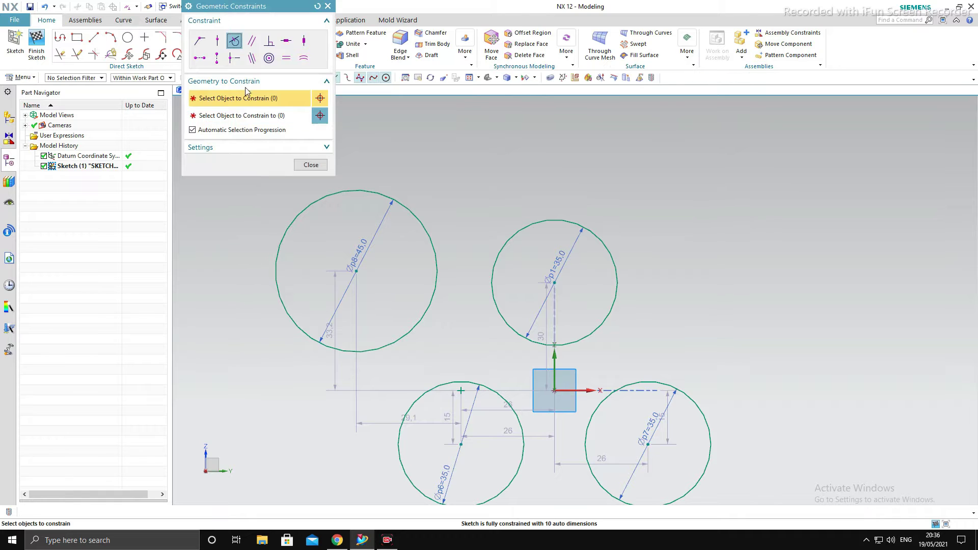
pyautogui.click(396, 347)
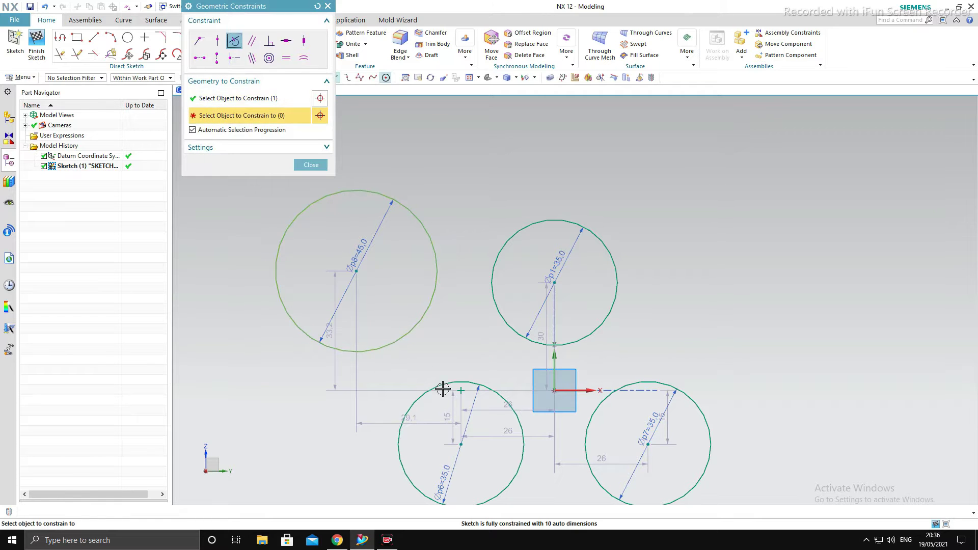
pyautogui.click(431, 390)
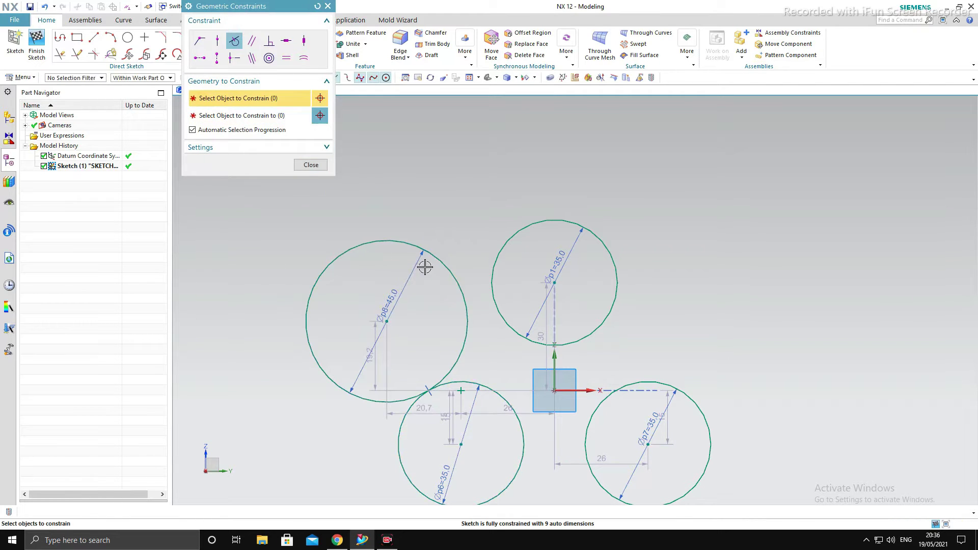
# - Try twice to make the 45-diameter circle and the top circle tangent, undoing the constraint each time
pyautogui.click(437, 256)
pyautogui.click(504, 238)
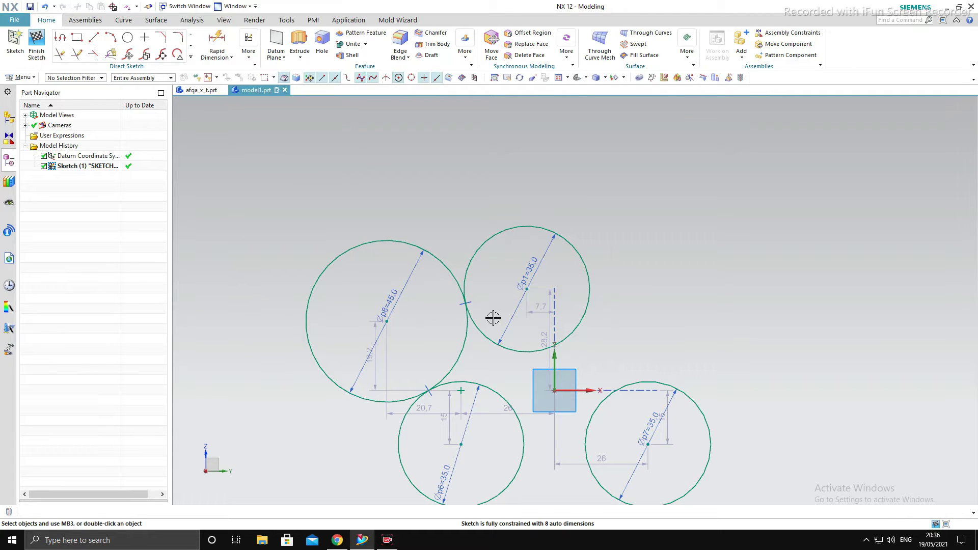
pyautogui.hotkey('ctrl', 'z')
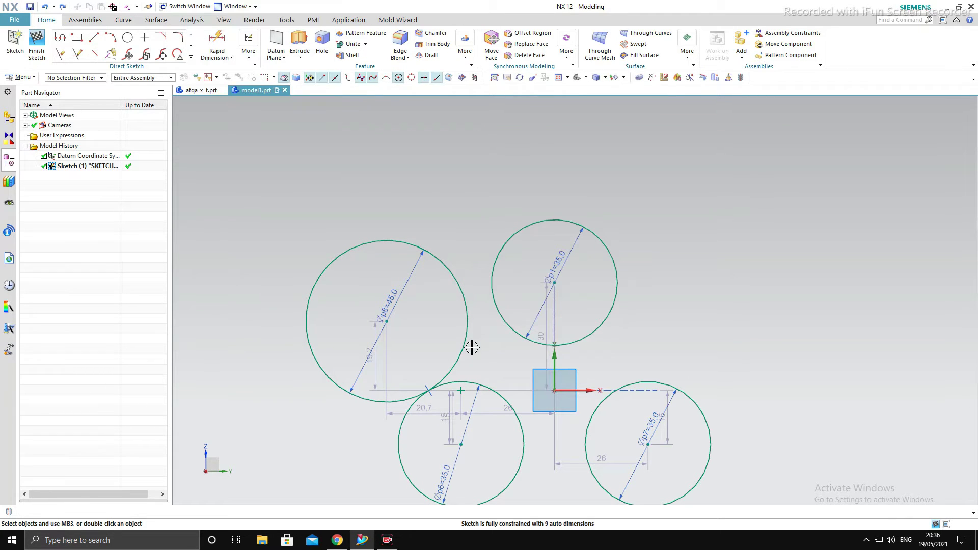
pyautogui.press('c')
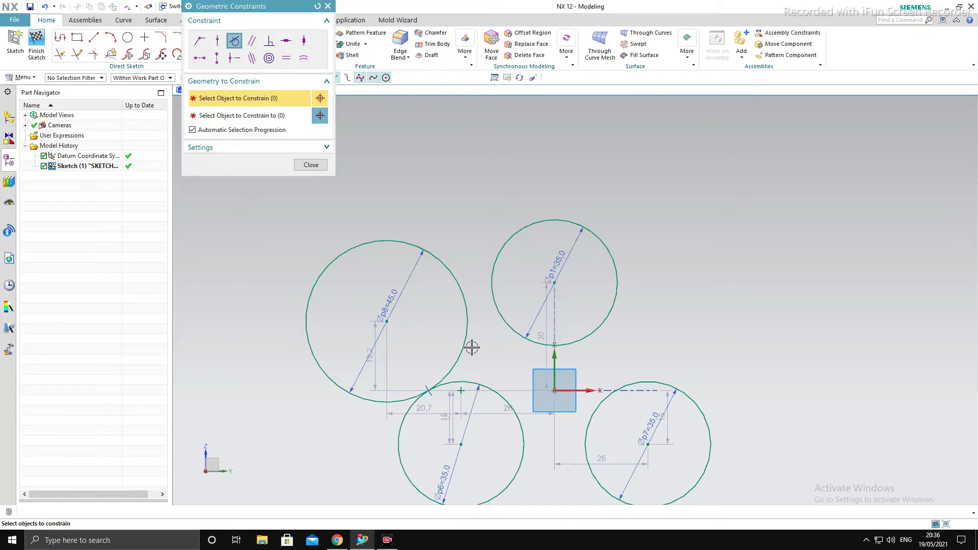
pyautogui.click(510, 242)
pyautogui.click(453, 268)
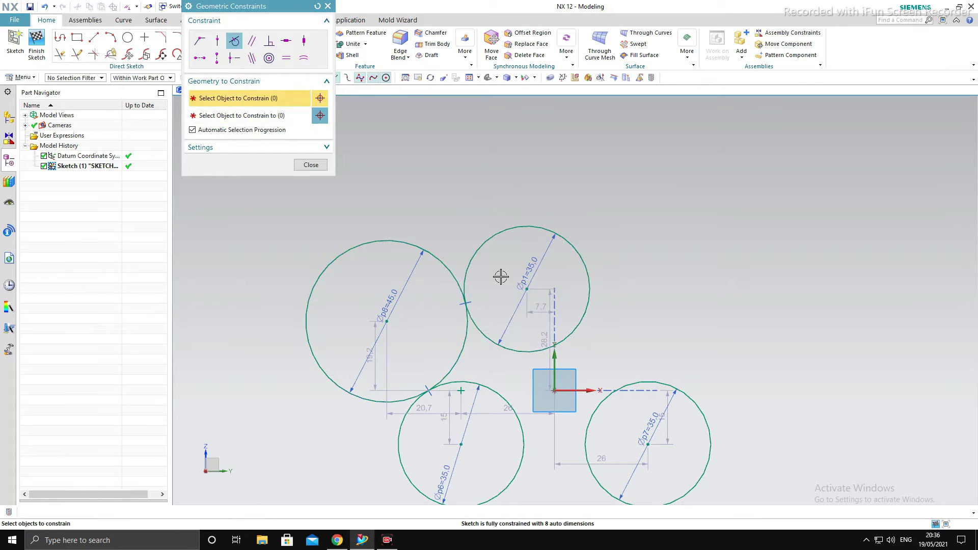
pyautogui.press('Escape')
pyautogui.hotkey('ctrl', 'z')
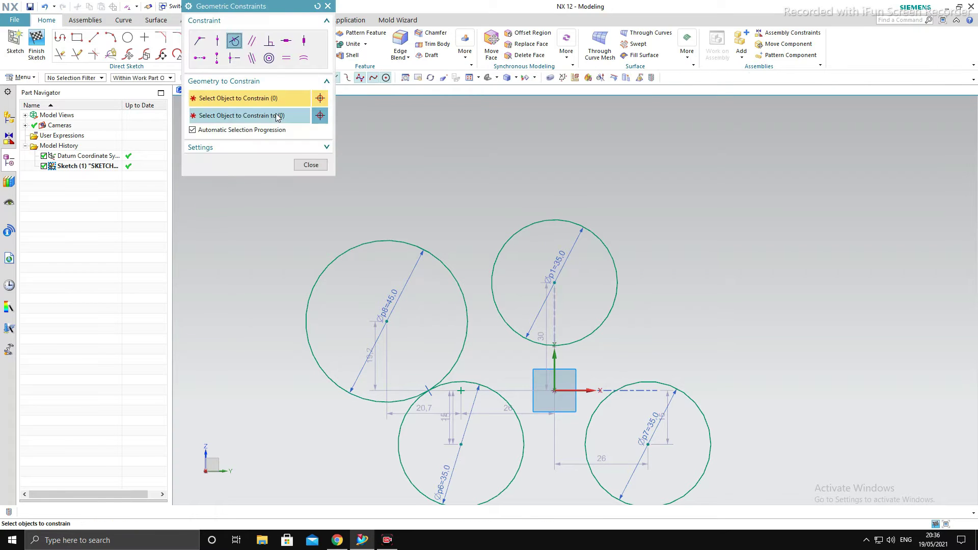
# - Constrain the 45-diameter circle tangent to the top 35-diameter circle
pyautogui.click(398, 239)
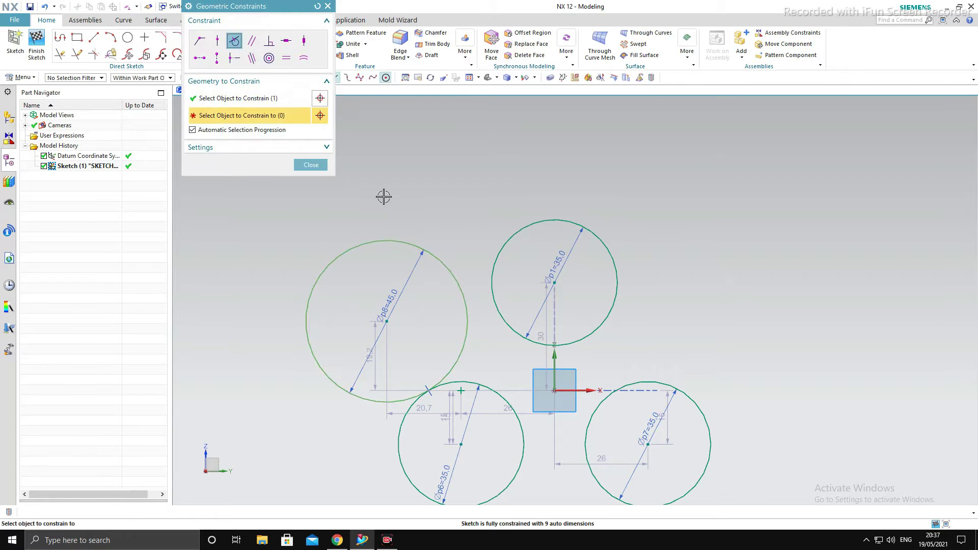
pyautogui.click(494, 251)
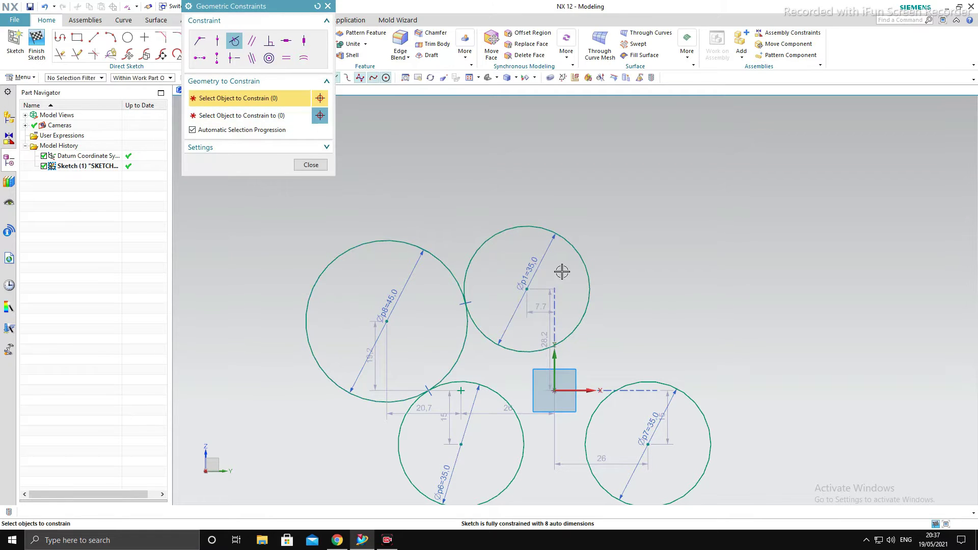
pyautogui.press('Escape')
# - Try to dimension the top circle's centre from the origin using the Inferred method, and undo the placed dimension
pyautogui.press('d')
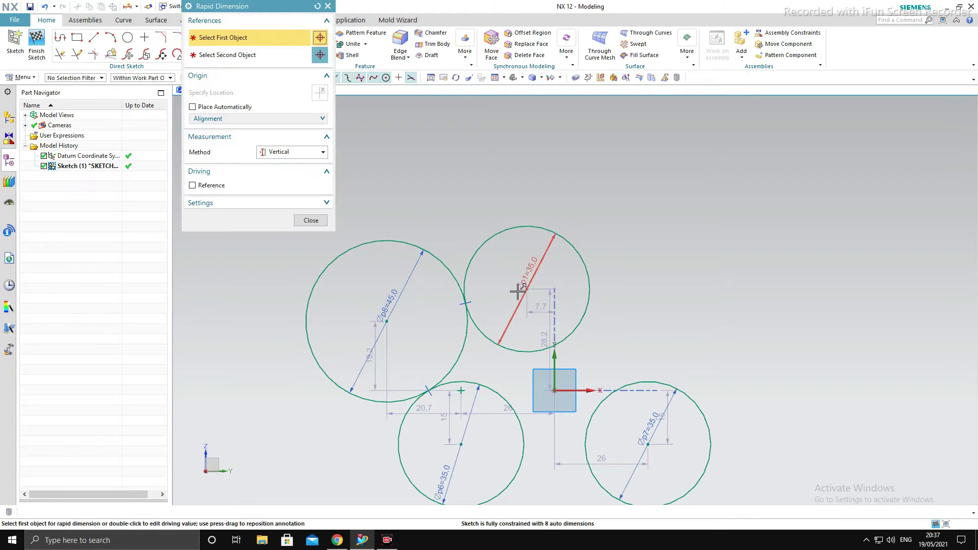
pyautogui.click(526, 287)
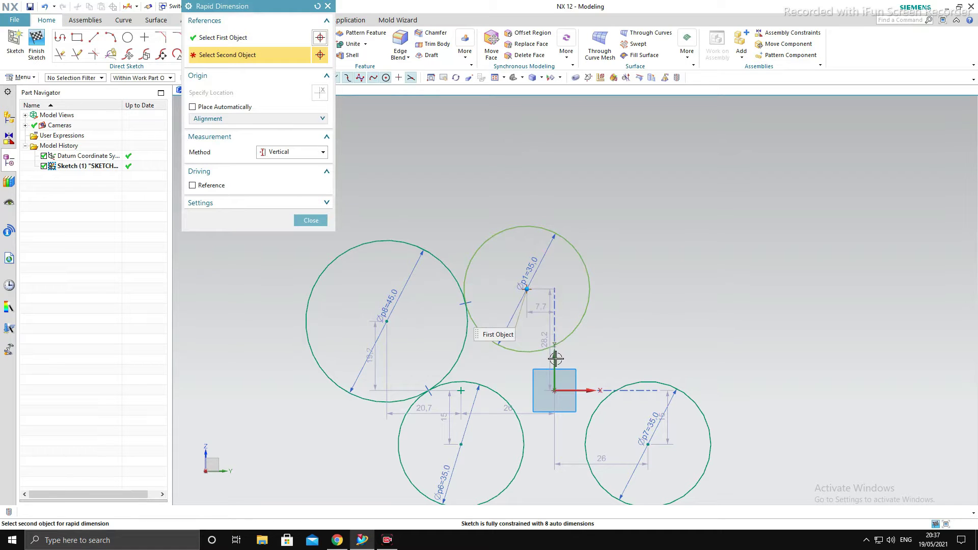
pyautogui.click(554, 388)
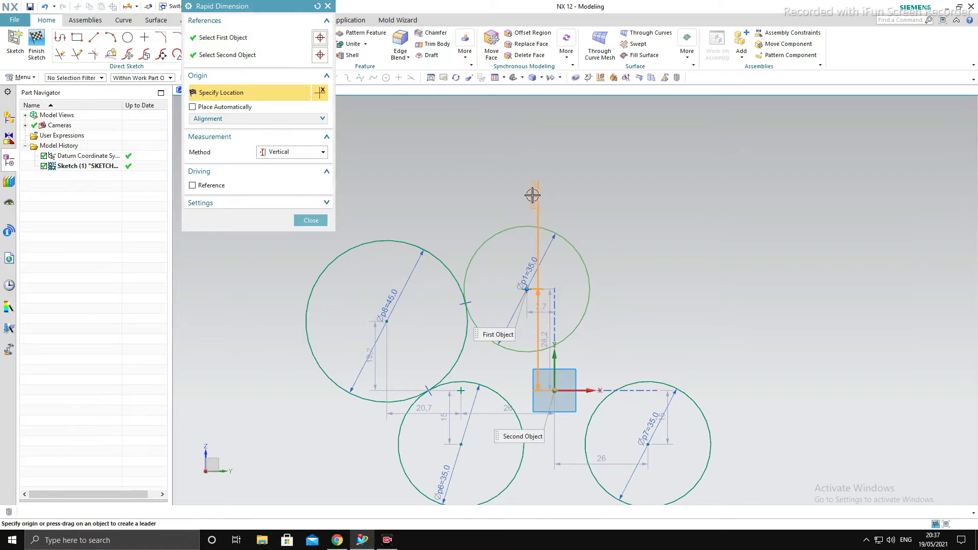
pyautogui.click(323, 152)
pyautogui.click(284, 162)
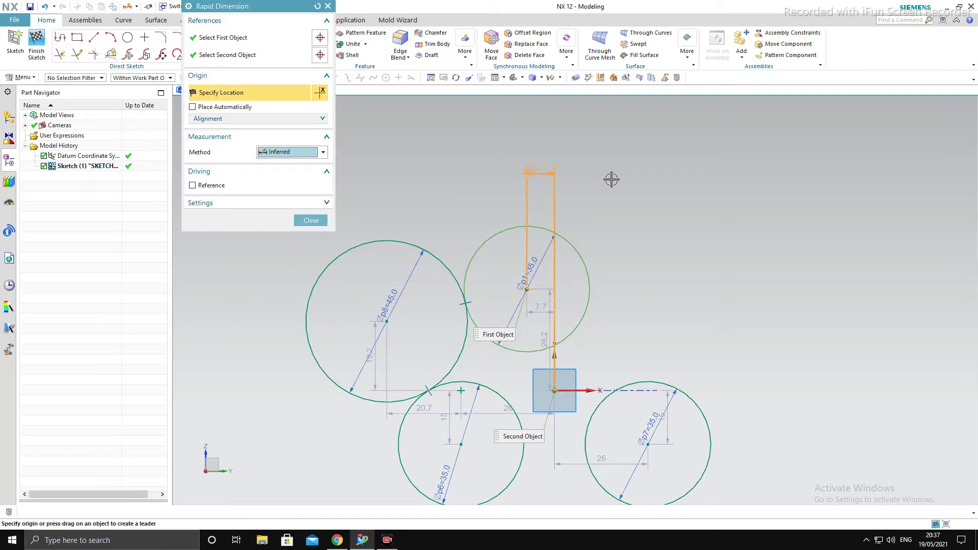
pyautogui.click(527, 173)
pyautogui.press('Escape')
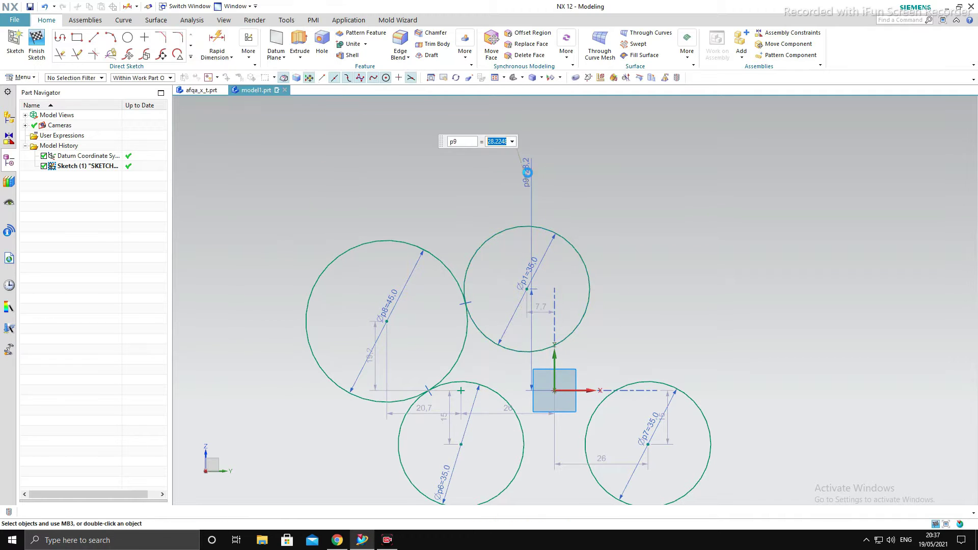
pyautogui.hotkey('ctrl', 'z')
# - Dimension the horizontal distance from the top circle to the vertical axis and set it to 0
pyautogui.click(217, 42)
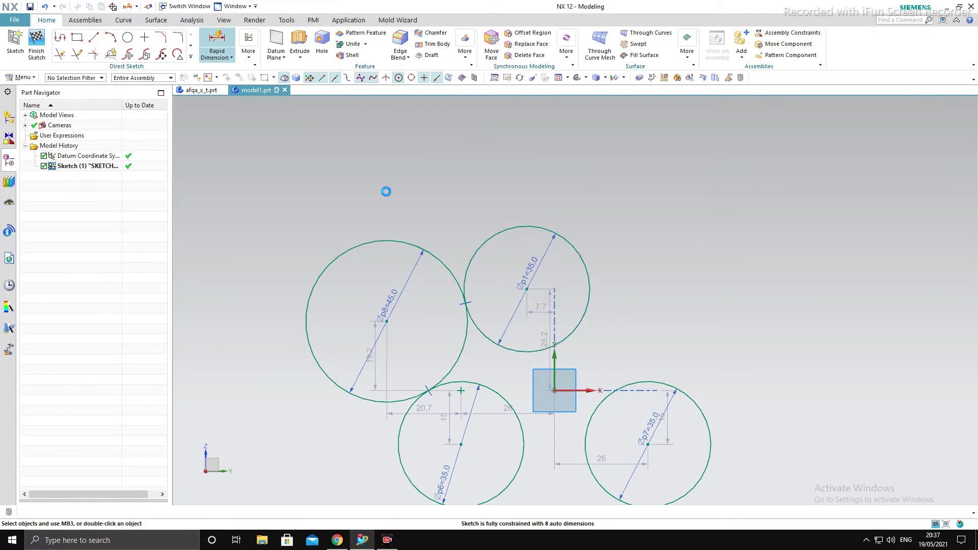
pyautogui.click(525, 282)
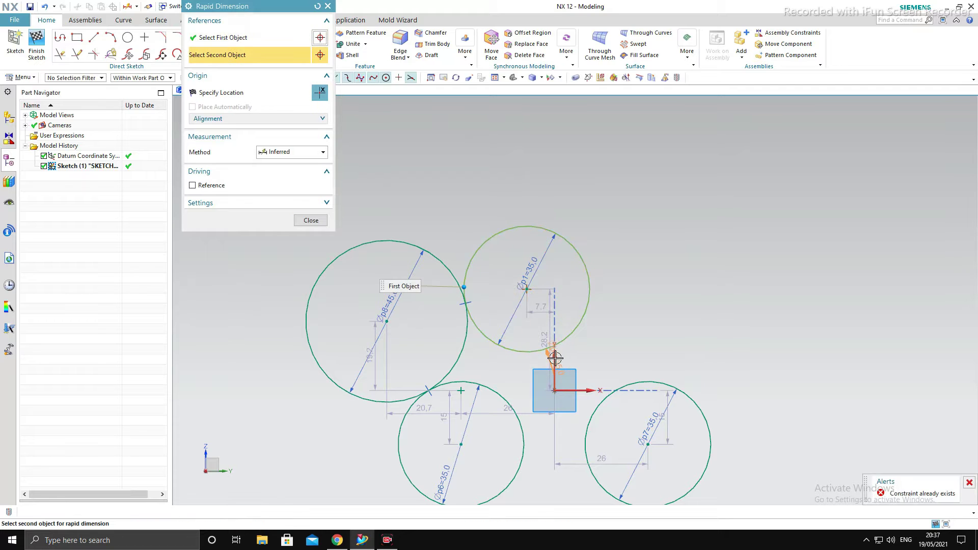
pyautogui.click(553, 288)
pyautogui.click(548, 177)
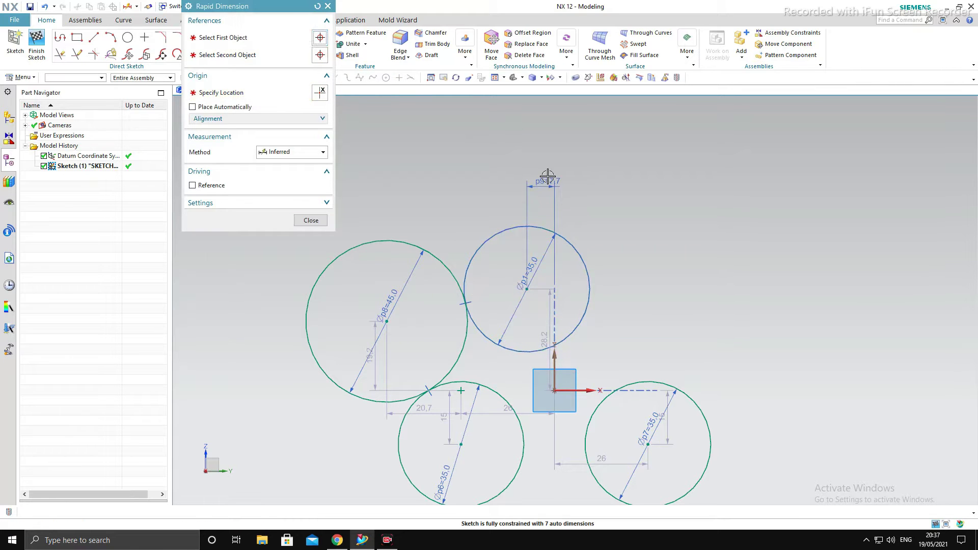
pyautogui.write('0')
pyautogui.press('Return')
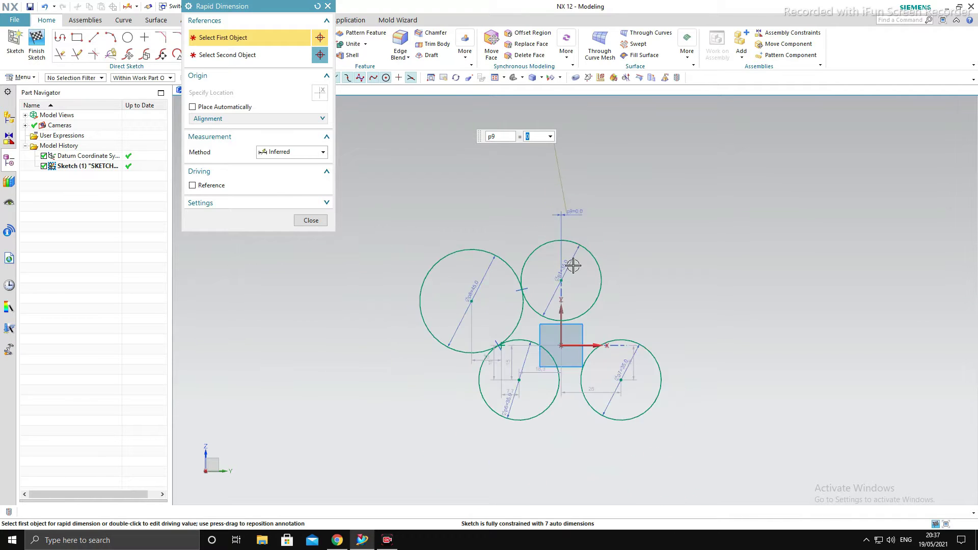
pyautogui.press('Escape')
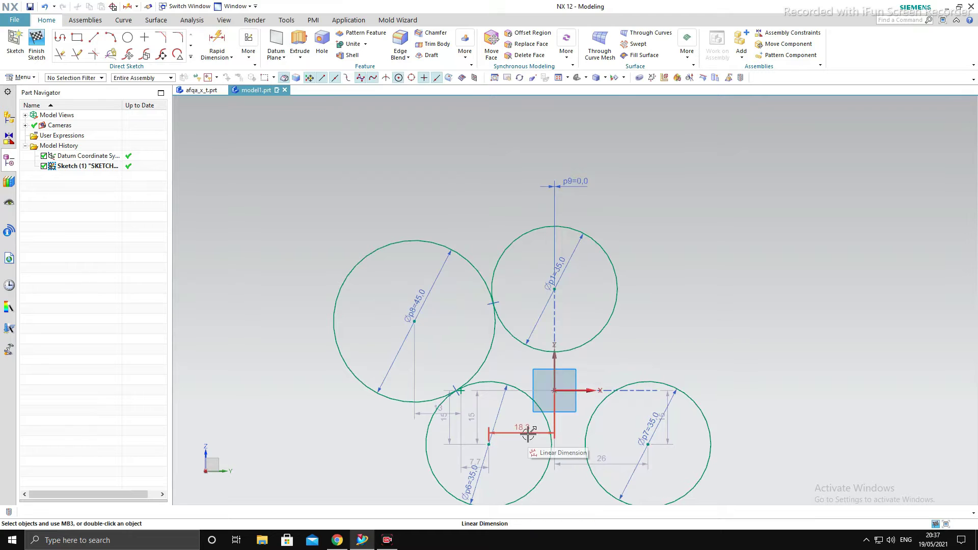
# - Set the horizontal distance between the lower left circle's centre and the vertical axis to 26 mm
pyautogui.doubleClick(528, 433)
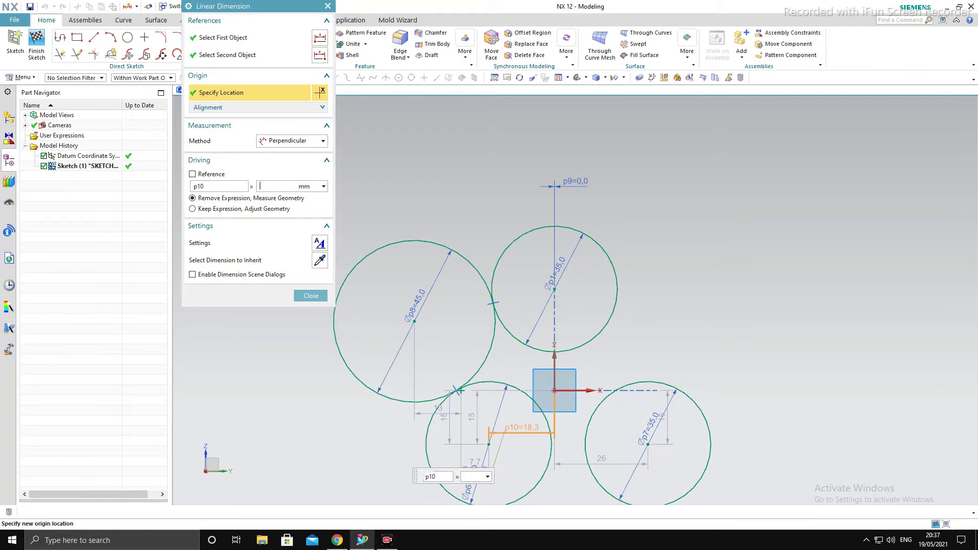
pyautogui.press('Return')
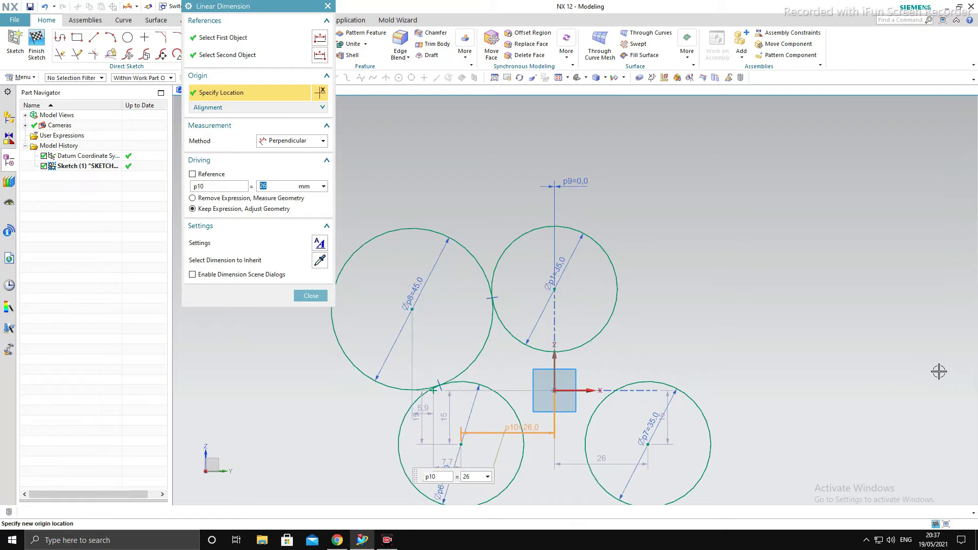
pyautogui.scroll(-3, 668, 355)
pyautogui.scroll(2, 668, 355)
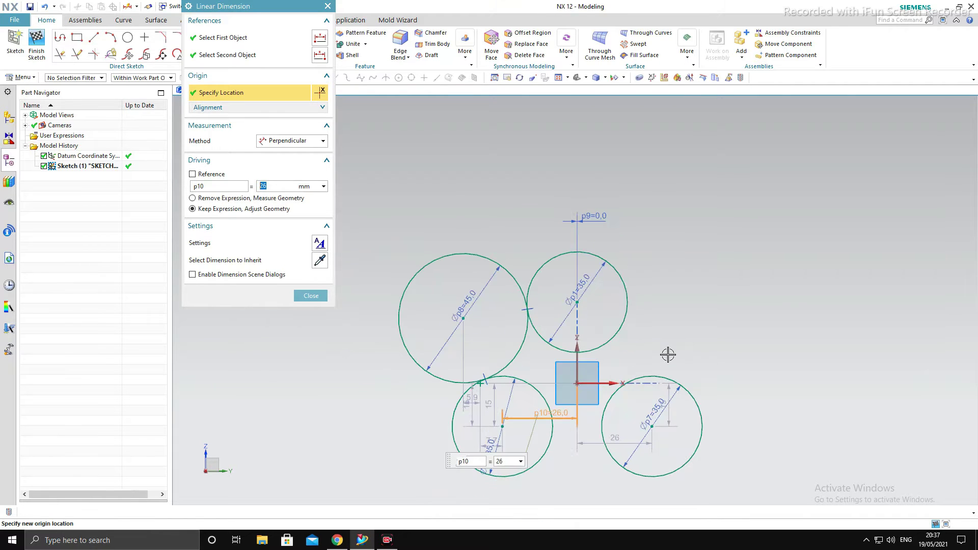
pyautogui.press('Escape')
# - Mirror the 45-diameter circle about the sketch's vertical axis
pyautogui.click(191, 57)
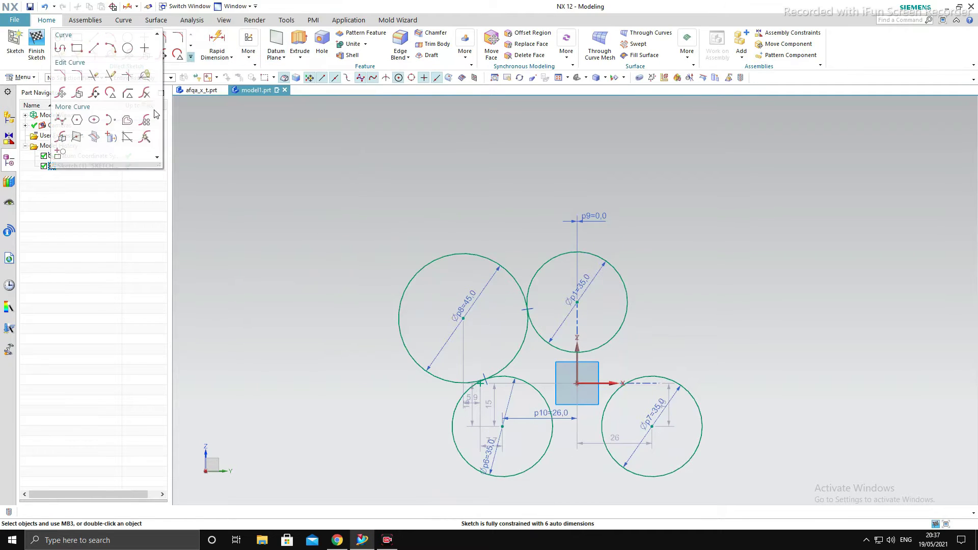
pyautogui.click(62, 141)
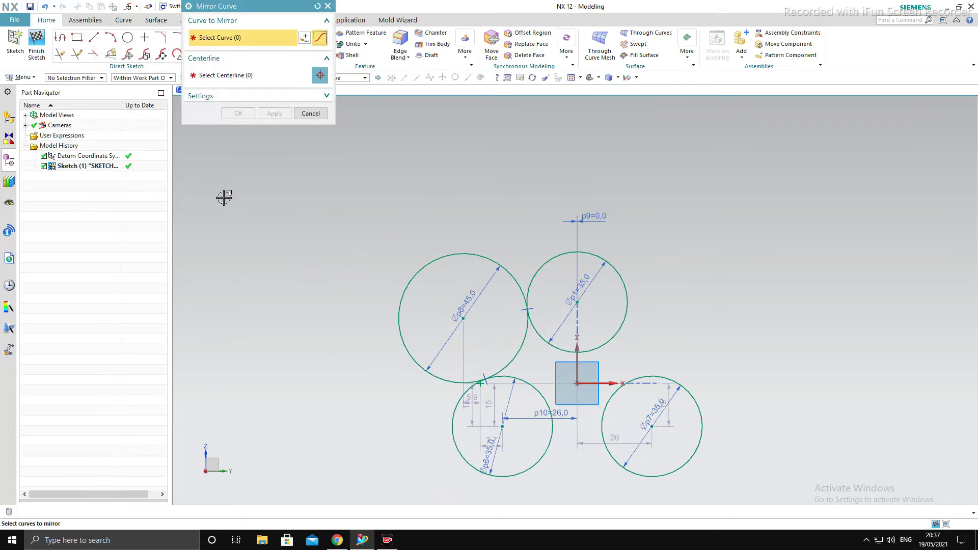
pyautogui.click(451, 250)
pyautogui.click(284, 77)
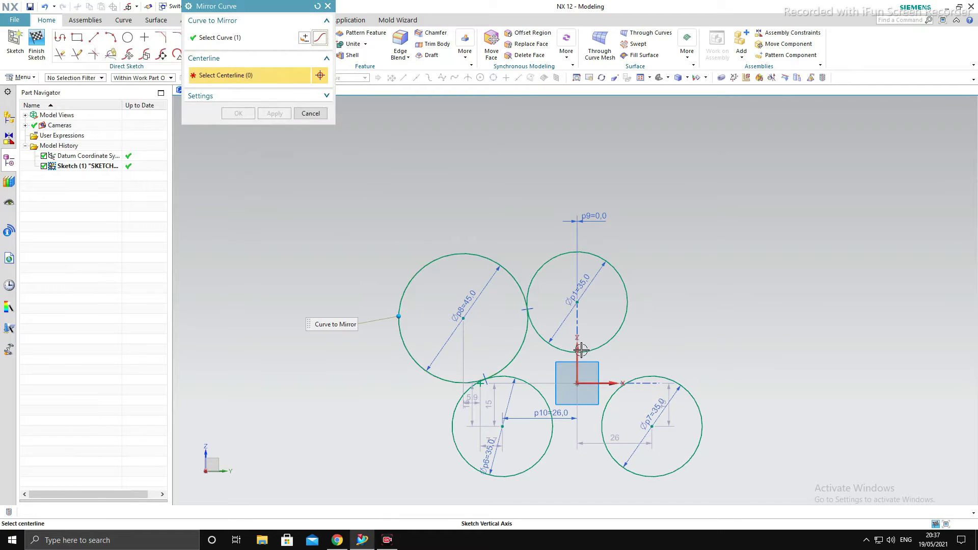
pyautogui.click(581, 351)
pyautogui.click(283, 116)
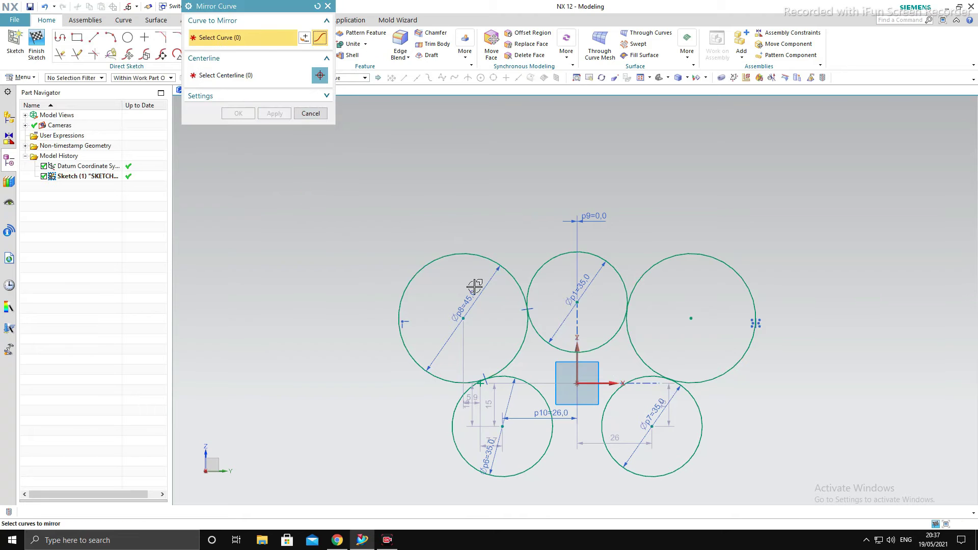
pyautogui.press('Escape')
# - Draw a circle of diameter 45 below the two lower circles, centred on the vertical axis
pyautogui.click(128, 37)
pyautogui.scroll(-3, 567, 466)
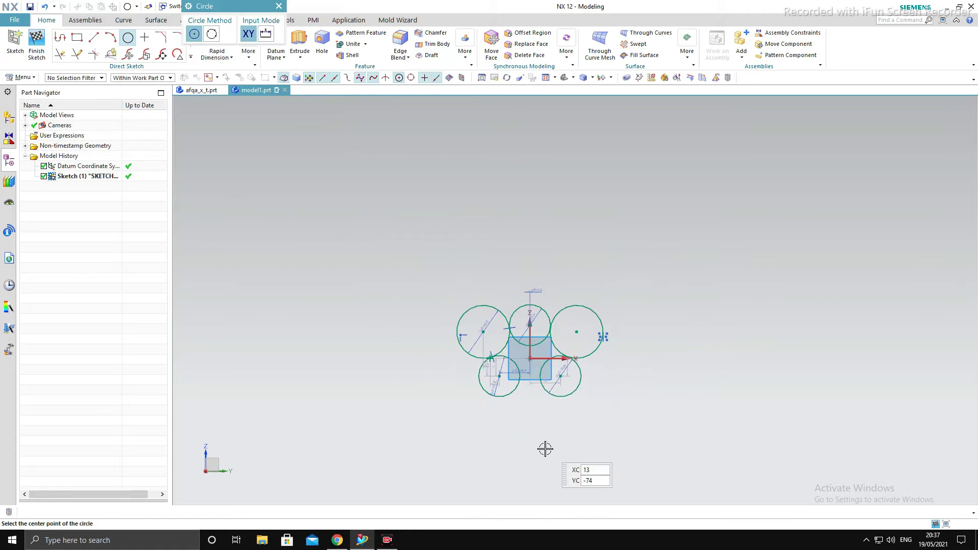
pyautogui.scroll(2, 578, 387)
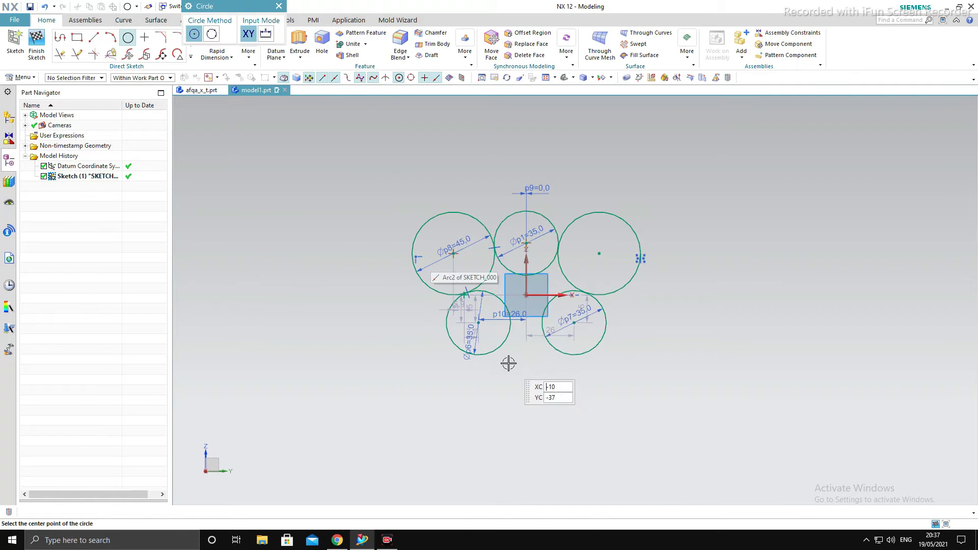
pyautogui.click(526, 393)
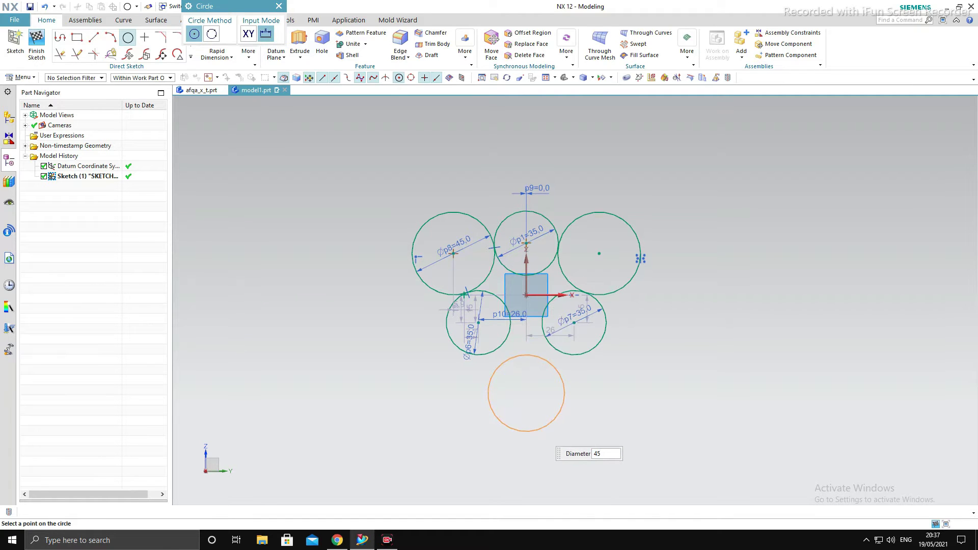
pyautogui.press('Return')
pyautogui.press('Escape')
# - Constrain the bottom 45-diameter circle tangent to the lower left circle
pyautogui.scroll(3, 408, 190)
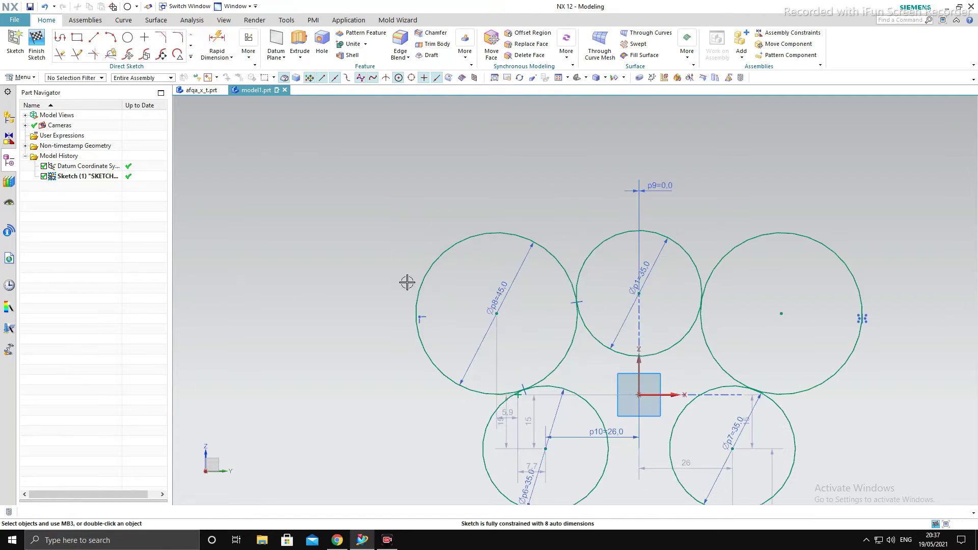
pyautogui.scroll(-3, 408, 281)
pyautogui.press('c')
pyautogui.scroll(3, 438, 311)
pyautogui.scroll(-1, 438, 312)
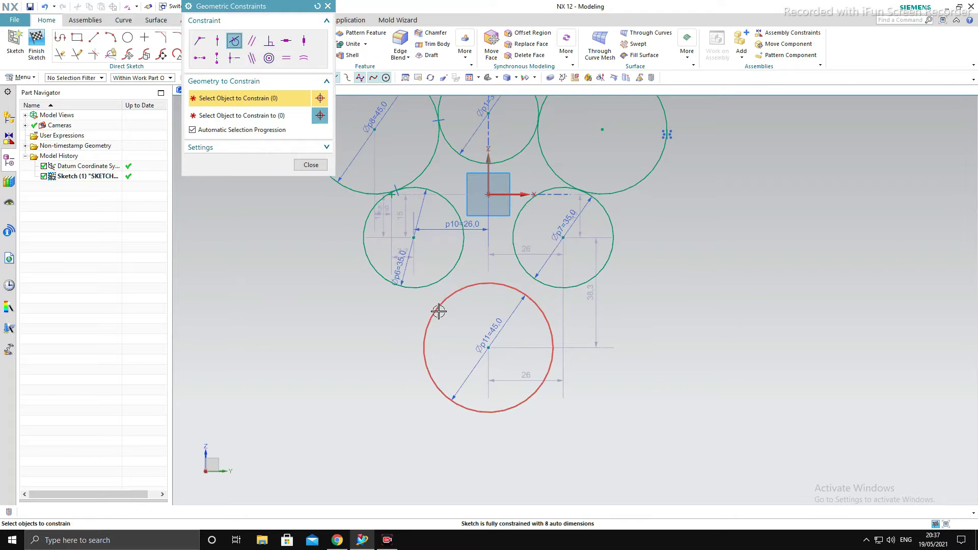
pyautogui.click(438, 311)
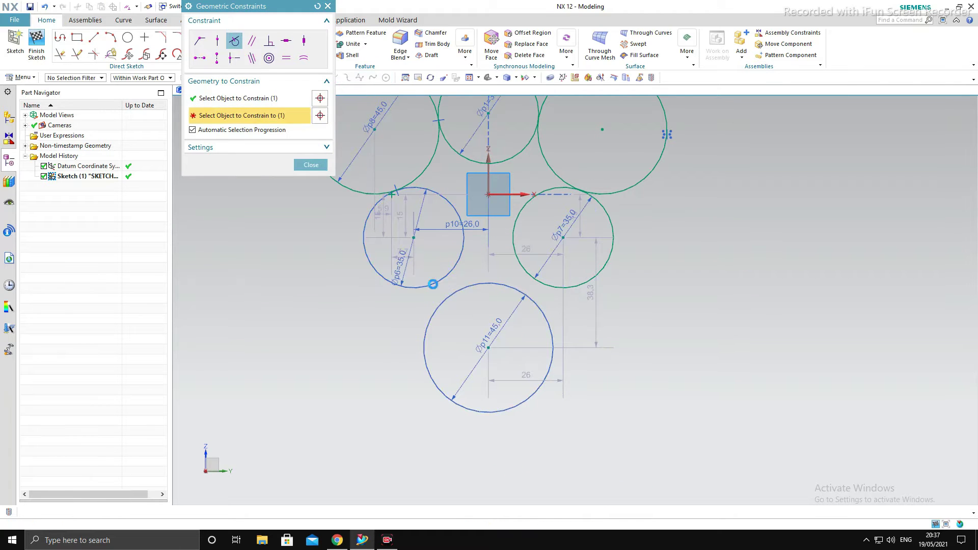
pyautogui.click(439, 282)
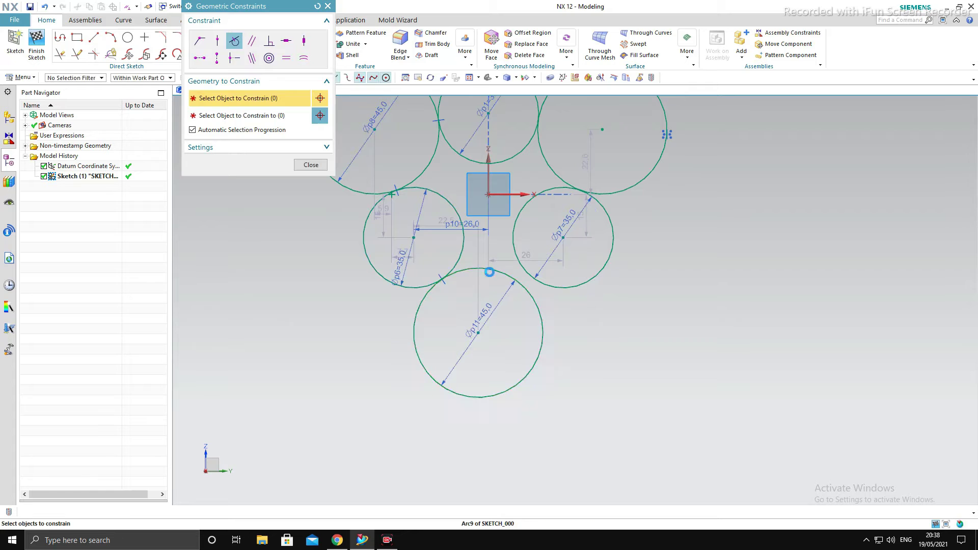
# - Try twice to make the bottom 45-diameter circle and the lower right circle tangent, undoing the constraint each time
pyautogui.click(487, 272)
pyautogui.click(575, 281)
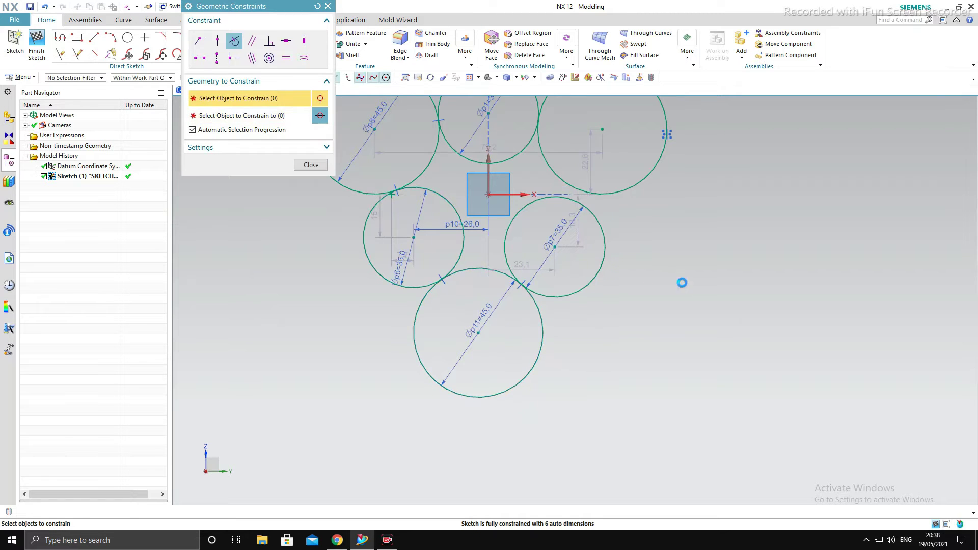
pyautogui.press('Escape')
pyautogui.hotkey('ctrl', 'z')
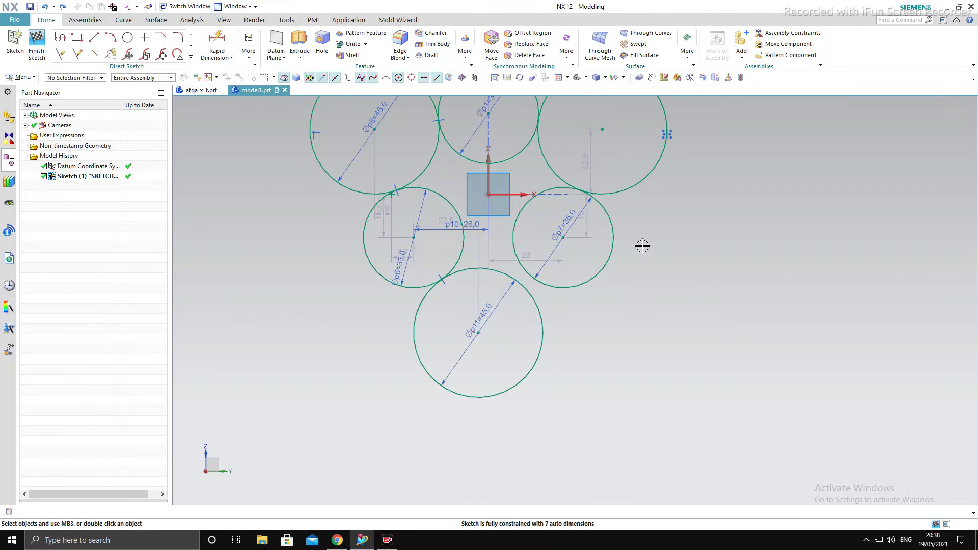
pyautogui.scroll(1, 609, 198)
pyautogui.scroll(-1, 598, 288)
pyautogui.scroll(-2, 595, 374)
pyautogui.scroll(3, 493, 323)
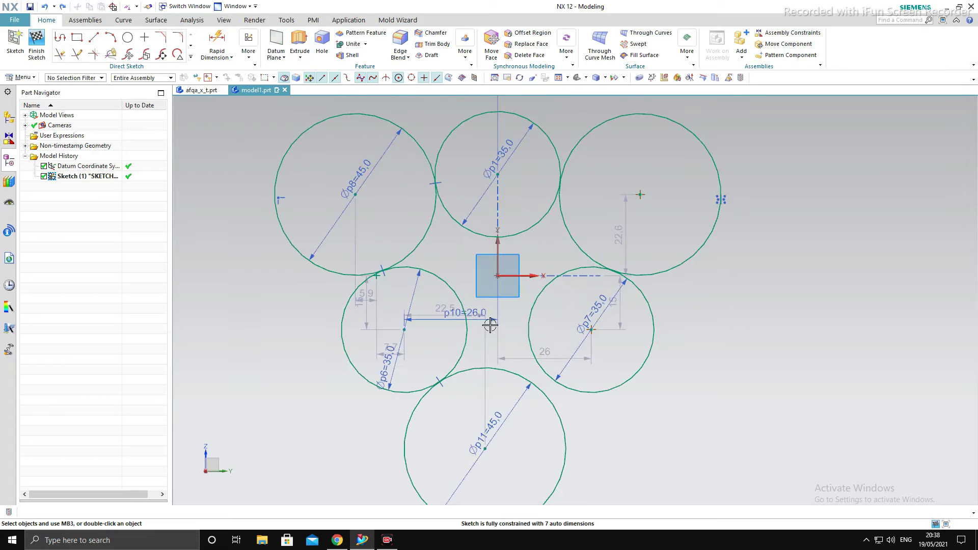
pyautogui.press('c')
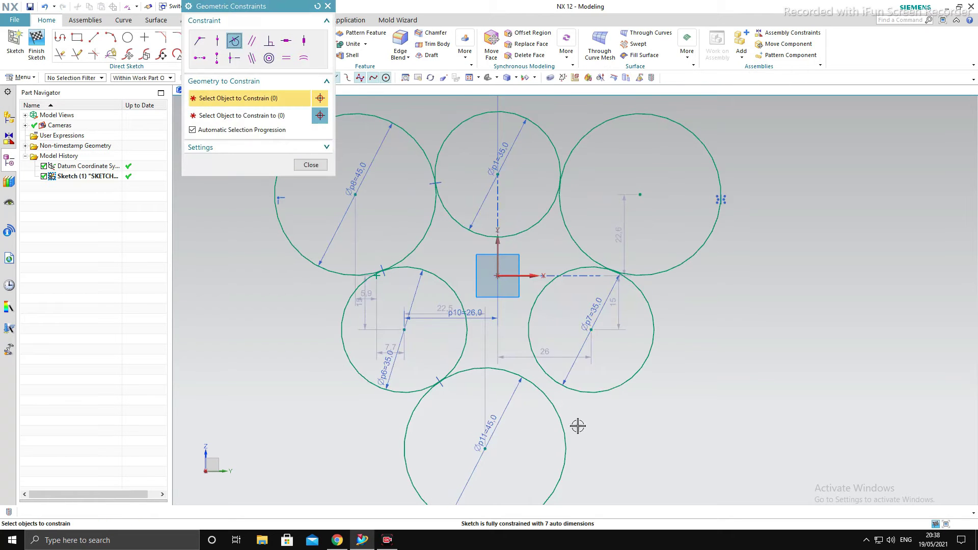
pyautogui.click(554, 407)
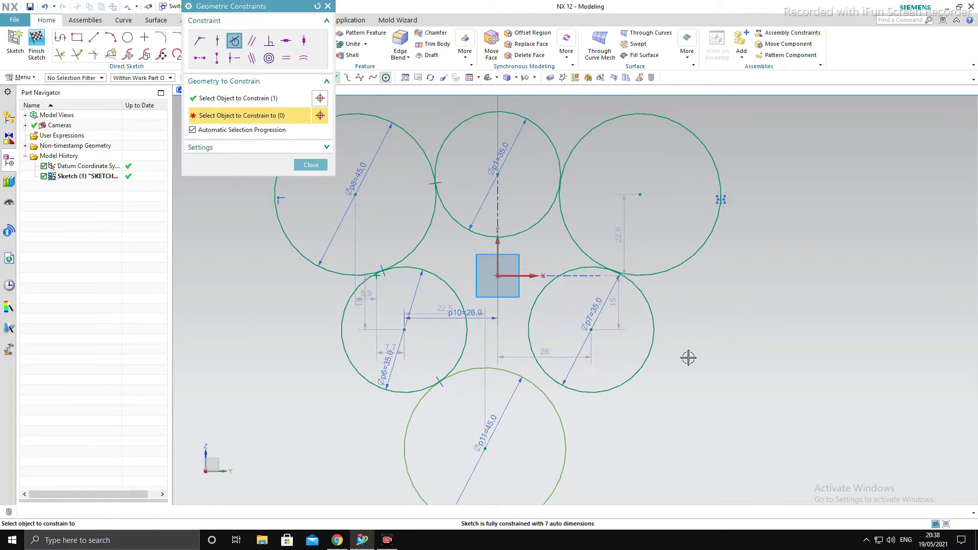
pyautogui.click(640, 373)
pyautogui.press('Escape')
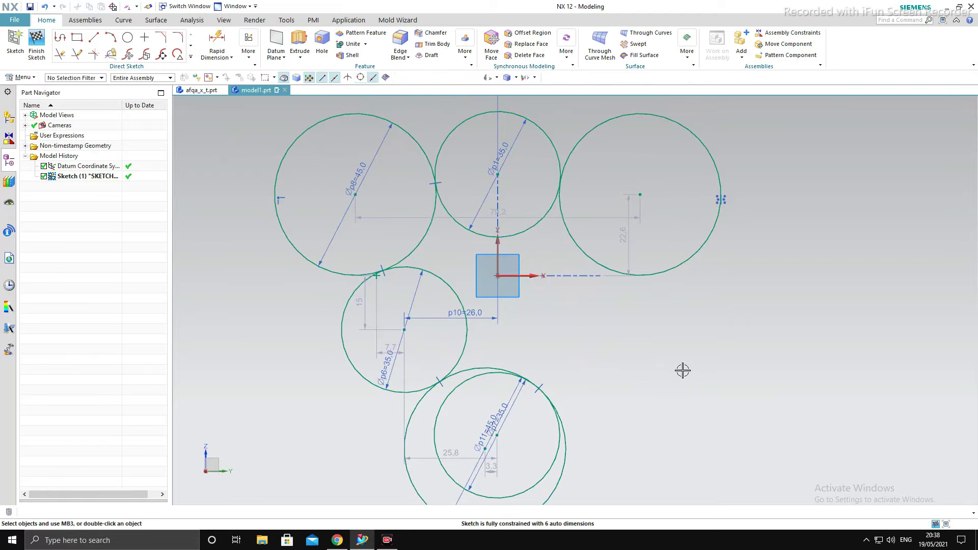
pyautogui.hotkey('ctrl', 'z')
# - Constrain the lower right 35-diameter circle tangent to the upper right 45-diameter circle and to the bottom 45-diameter circle
pyautogui.scroll(-3, 588, 286)
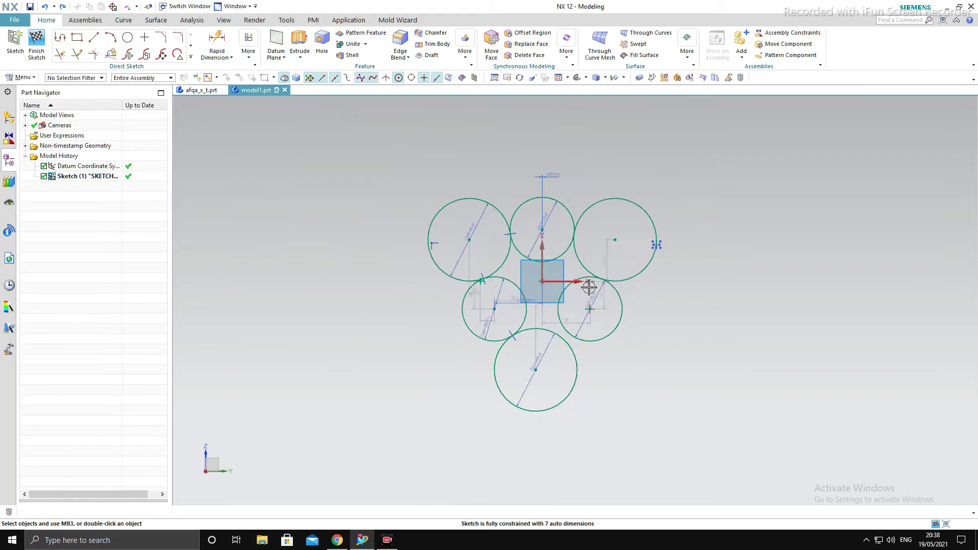
pyautogui.scroll(2, 588, 288)
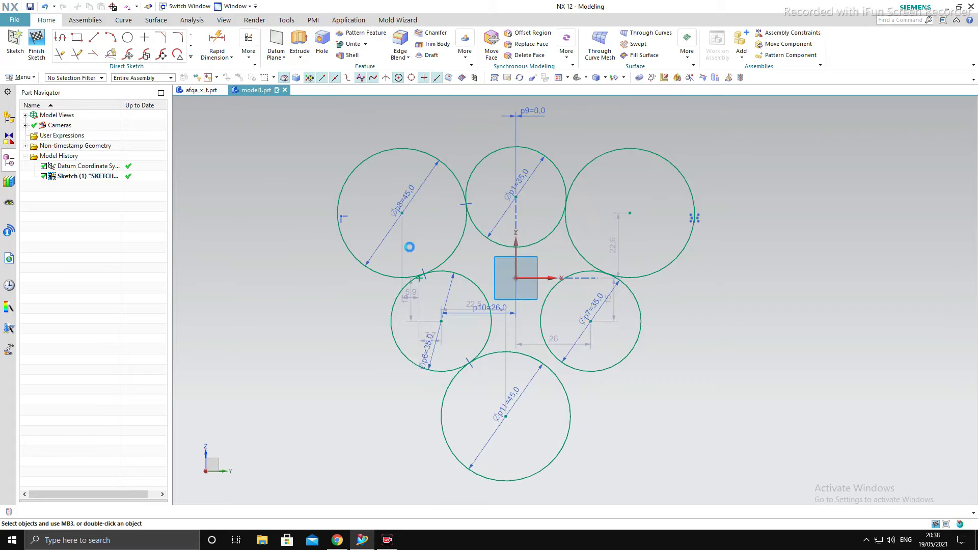
pyautogui.click(592, 270)
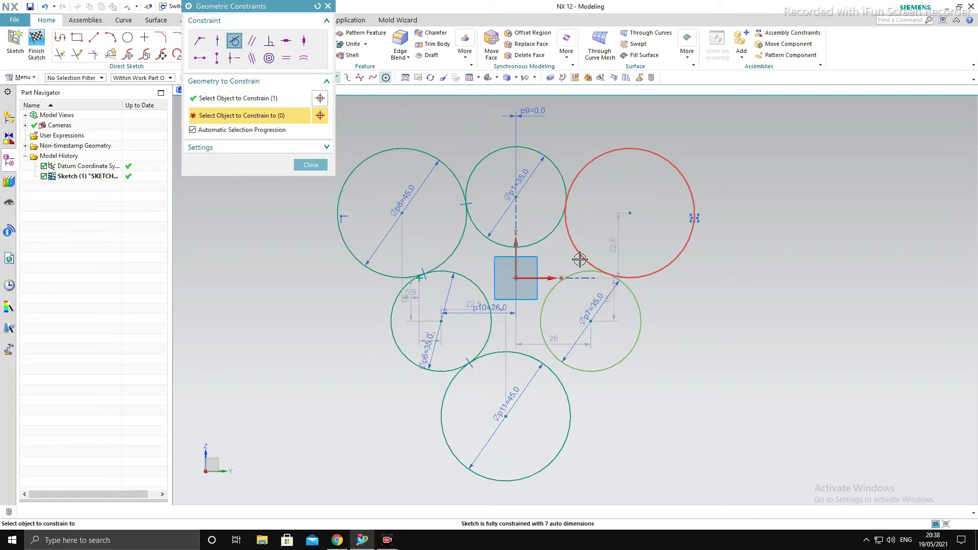
pyautogui.click(579, 258)
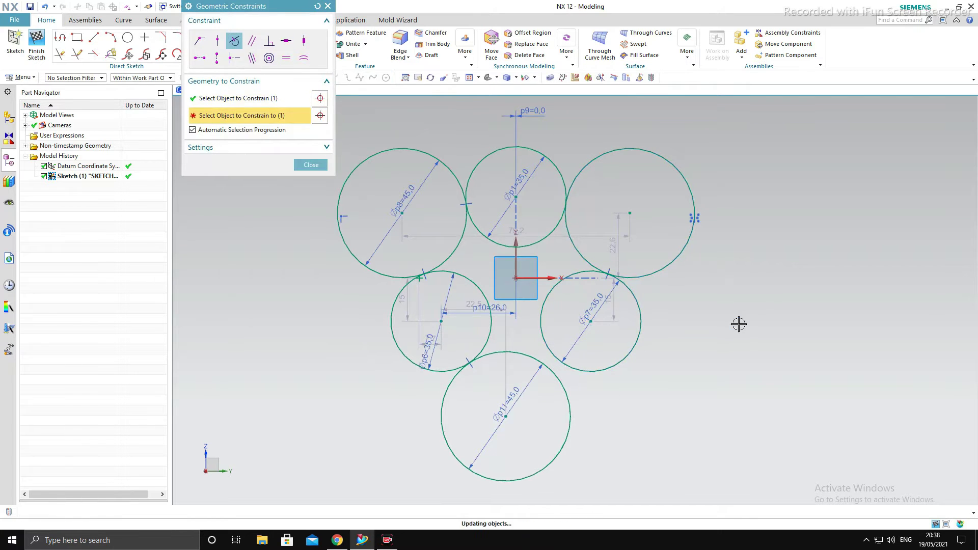
pyautogui.click(529, 361)
pyautogui.click(549, 344)
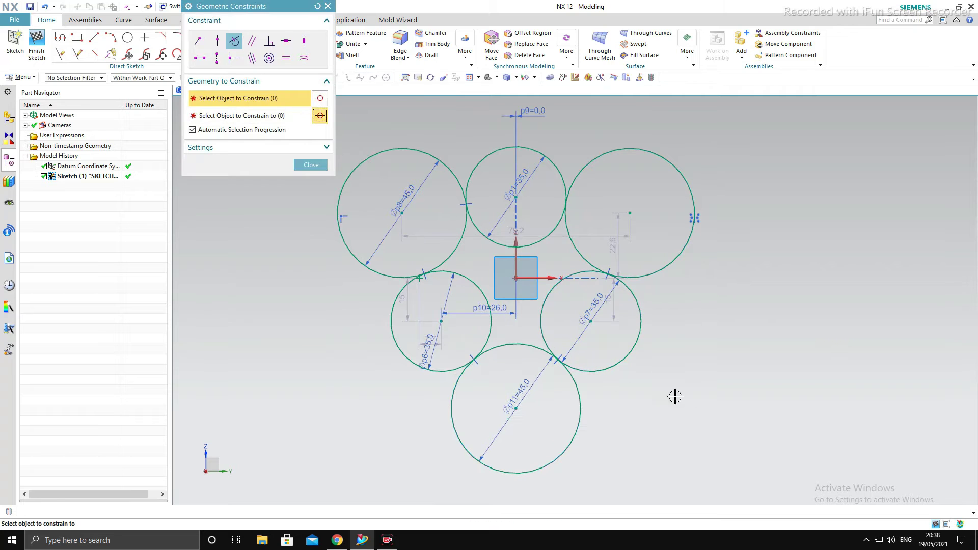
pyautogui.press('Escape')
# - Trim away the outer arcs of the two upper 45-diameter circles, undoing any unwanted trim of the lower right circle
pyautogui.scroll(-5, 745, 363)
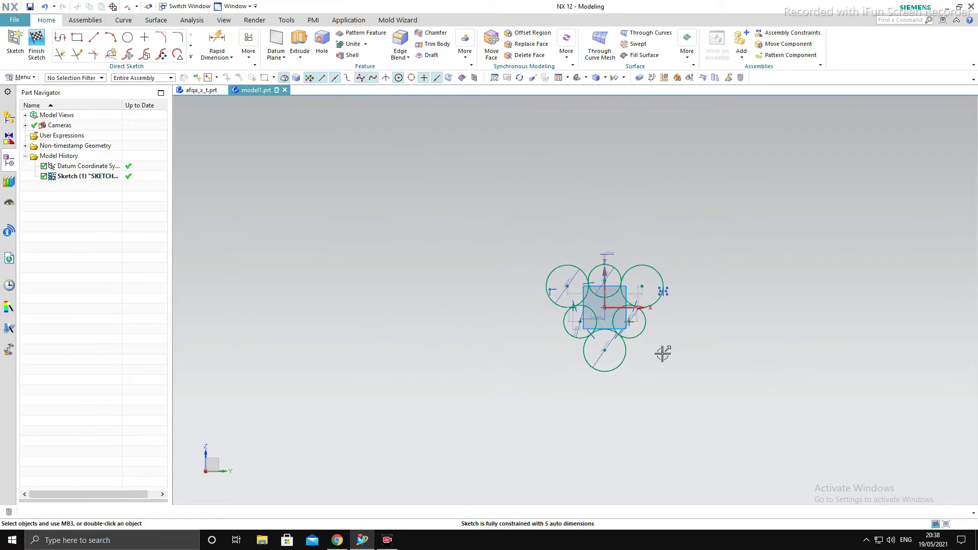
pyautogui.scroll(2, 665, 357)
pyautogui.scroll(2, 564, 199)
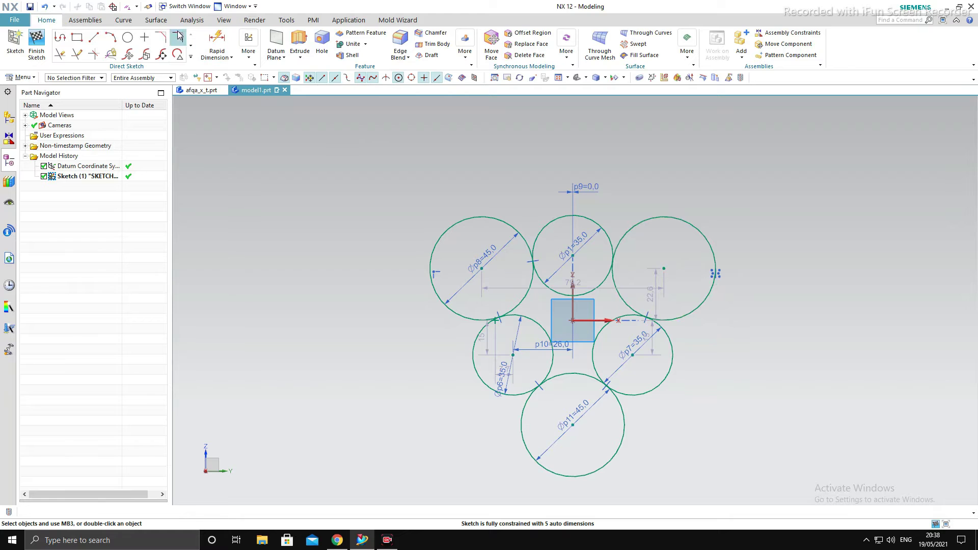
pyautogui.click(59, 54)
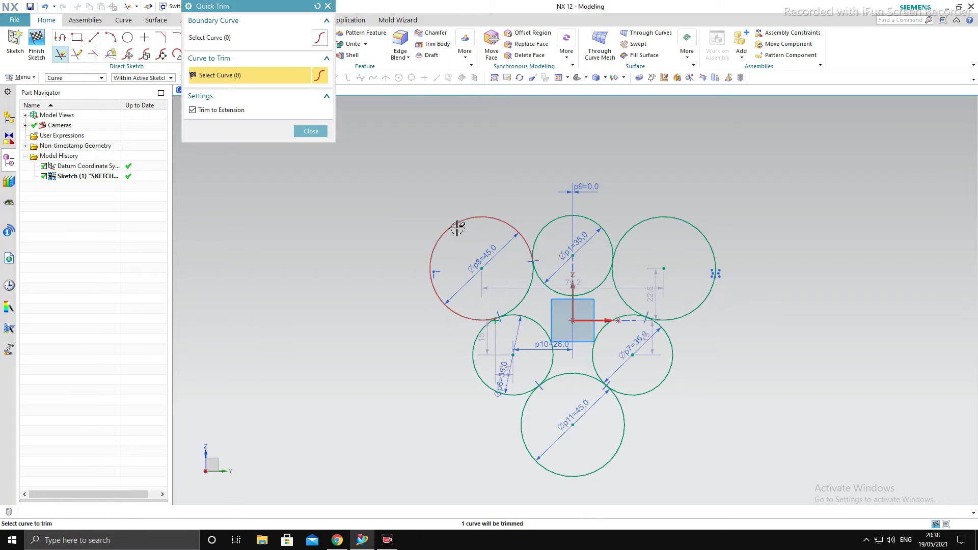
pyautogui.click(457, 229)
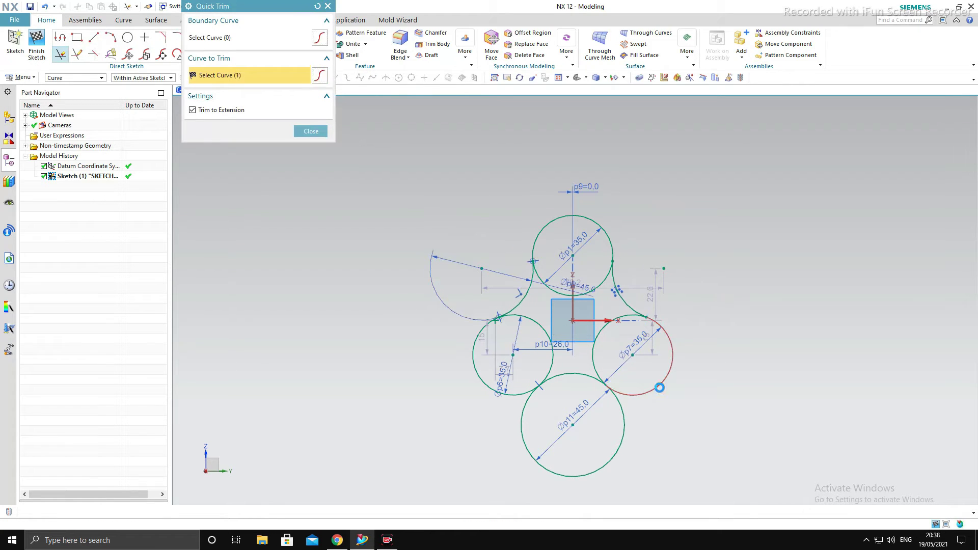
pyautogui.click(660, 388)
pyautogui.hotkey('ctrl', 'z')
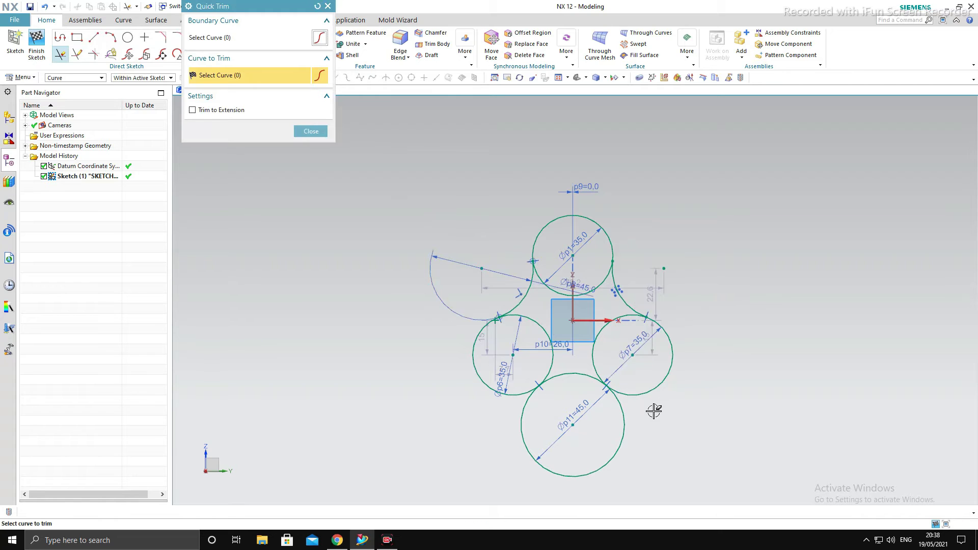
# - Trim the inner arcs of the three 35-diameter circles and the lower arc of the bottom 45-diameter circle
pyautogui.click(546, 334)
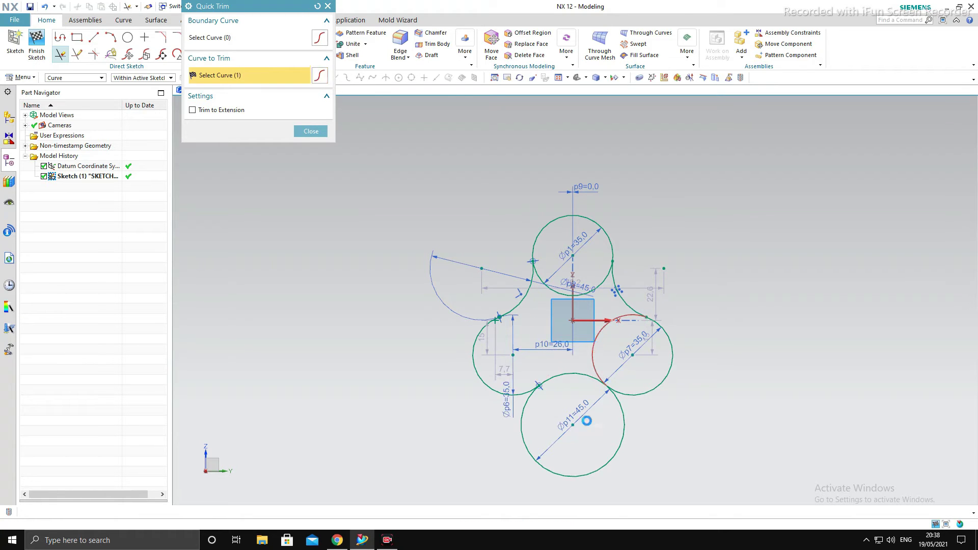
pyautogui.click(595, 349)
pyautogui.click(597, 476)
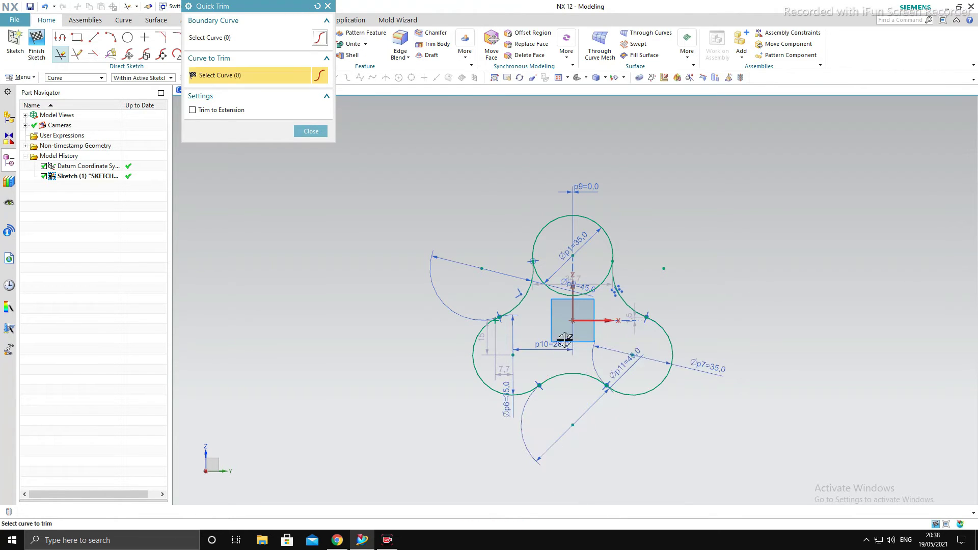
pyautogui.click(567, 299)
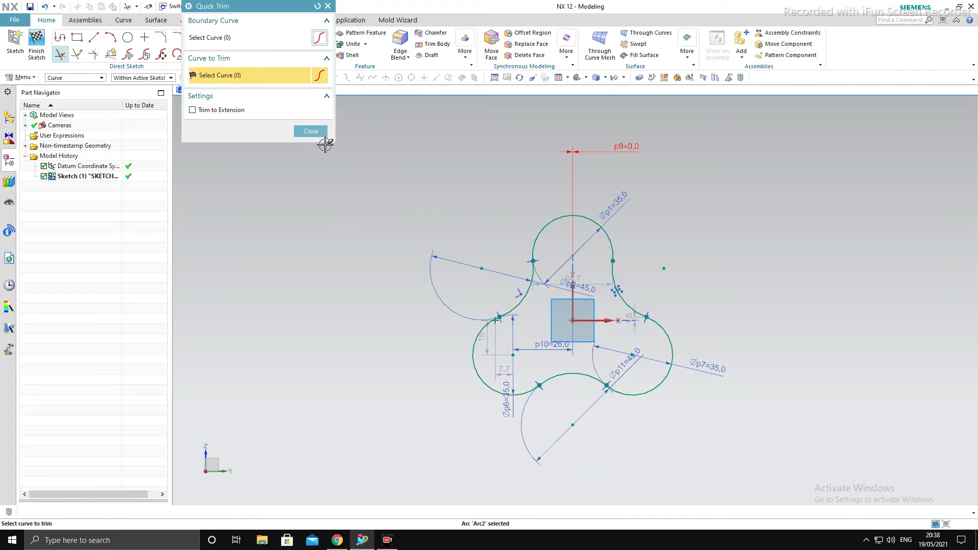
pyautogui.click(311, 131)
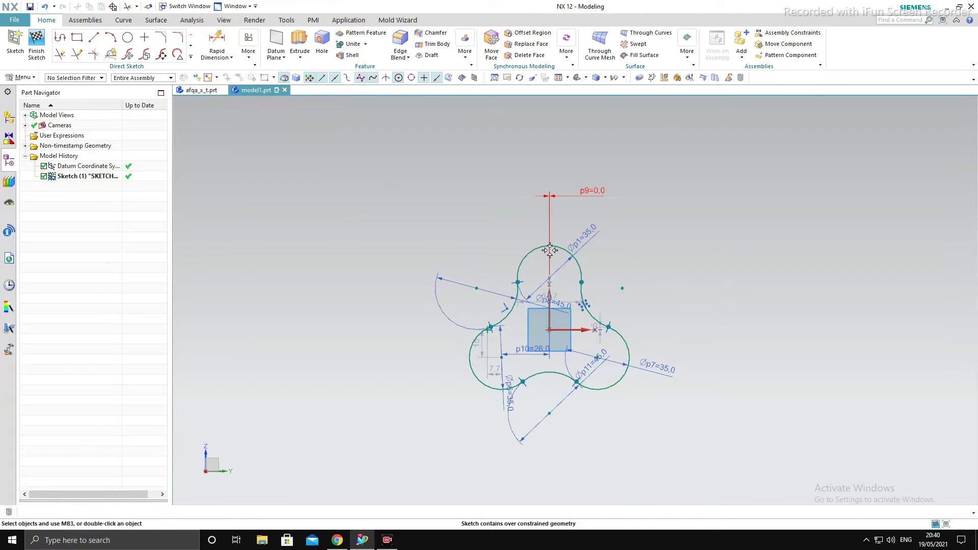
# - Finish the three-lobed profile sketch
pyautogui.scroll(-4, 549, 265)
pyautogui.scroll(3, 566, 316)
pyautogui.scroll(3, 544, 192)
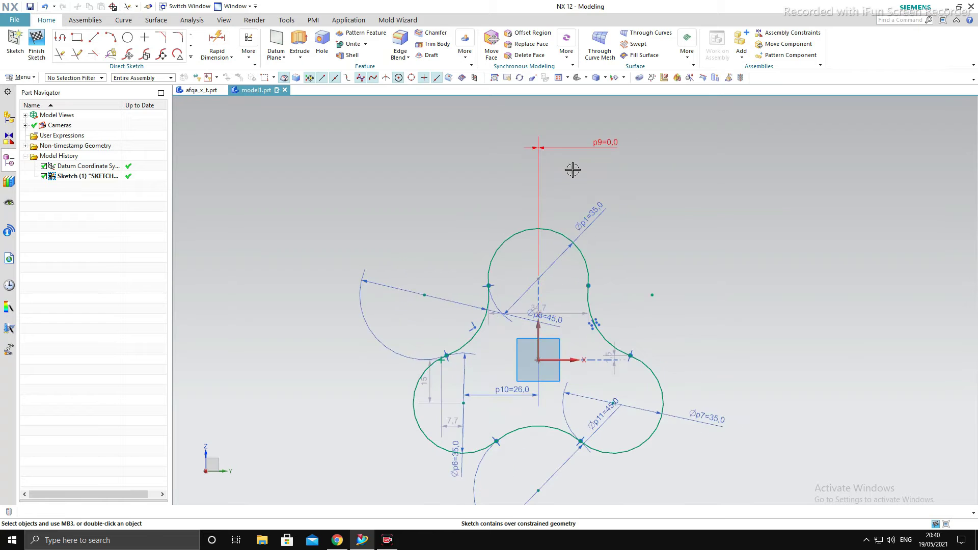
pyautogui.click(36, 43)
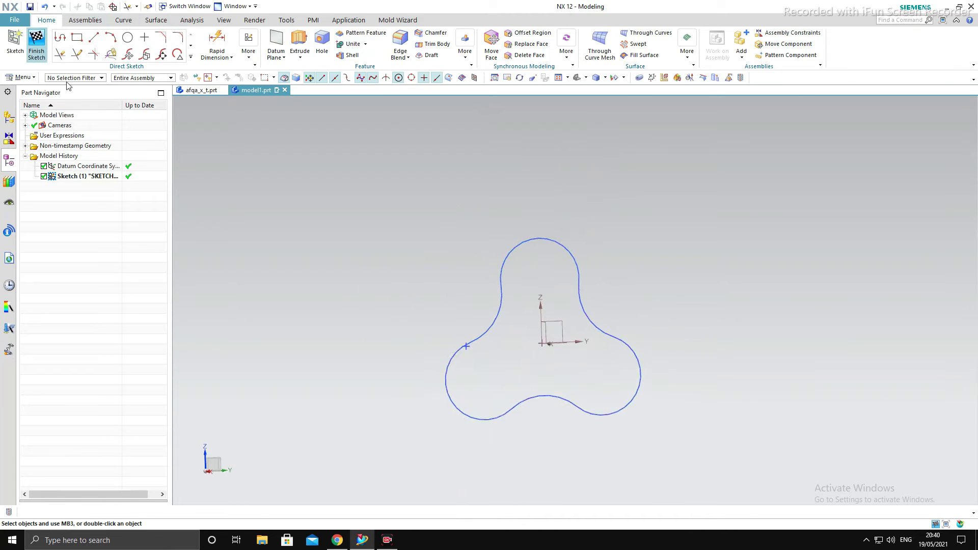
# - Extrude the three-lobed profile as a solid with a Symmetric Value end limit of 5 mm
pyautogui.moveTo(496, 273); pyautogui.dragTo(475, 213, button='middle')
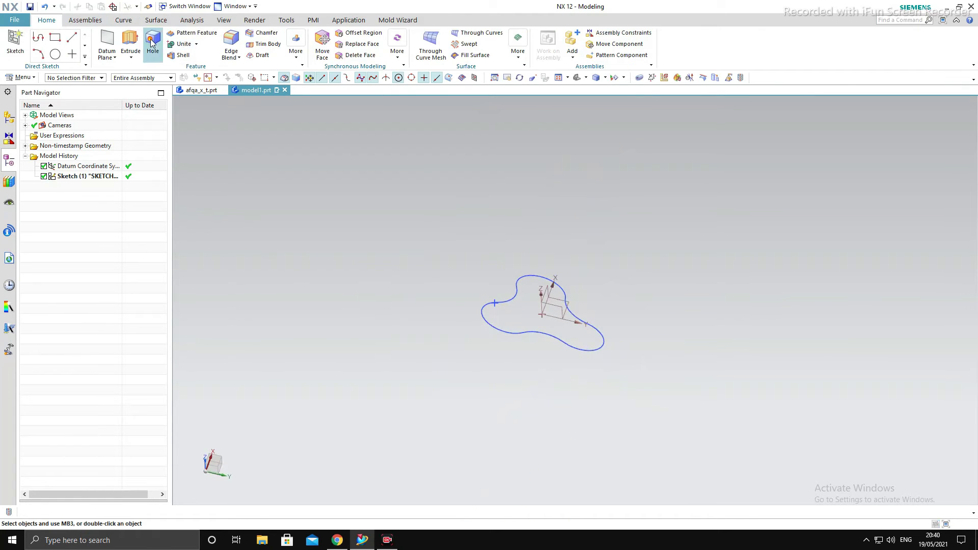
pyautogui.click(502, 331)
pyautogui.moveTo(474, 421); pyautogui.dragTo(535, 321, button='middle')
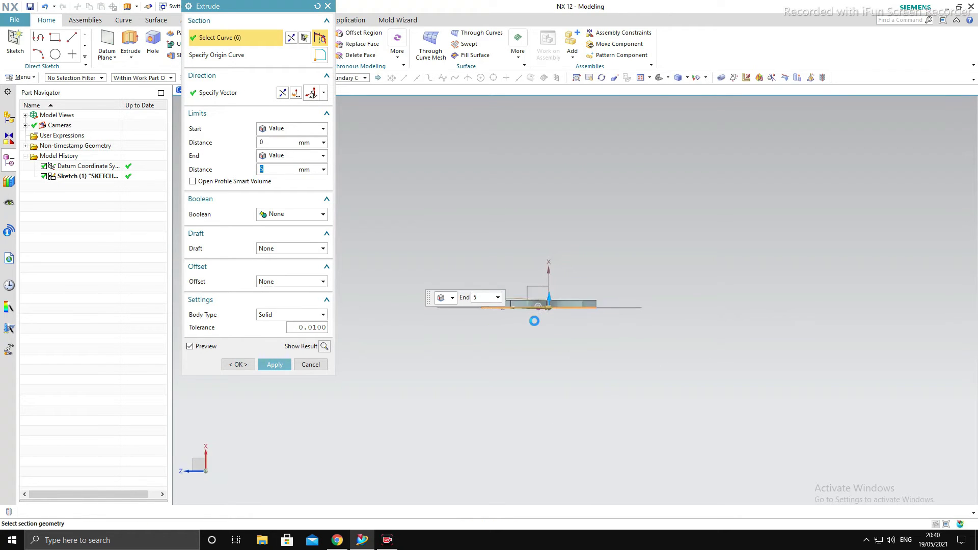
pyautogui.click(304, 157)
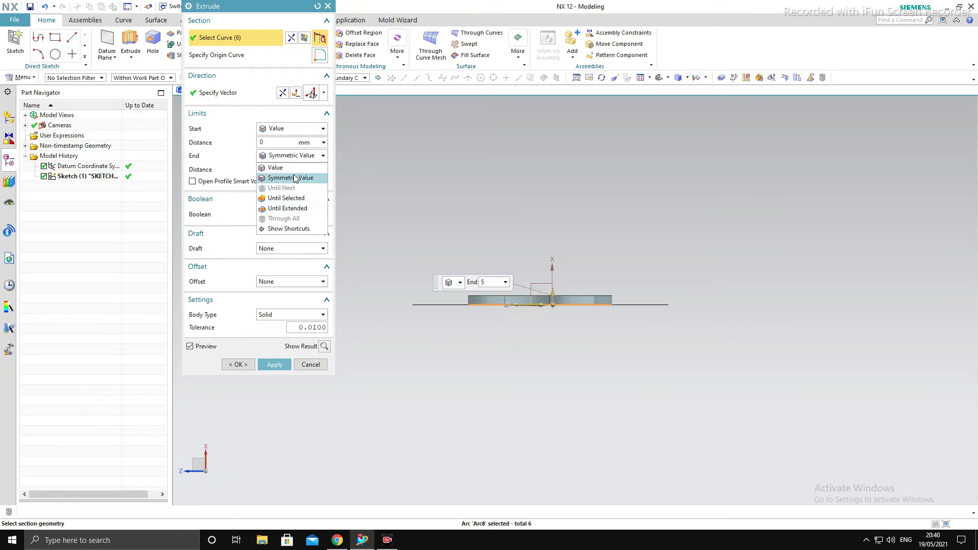
pyautogui.click(295, 177)
pyautogui.moveTo(692, 355); pyautogui.dragTo(662, 423, button='middle')
pyautogui.middleClick(561, 402)
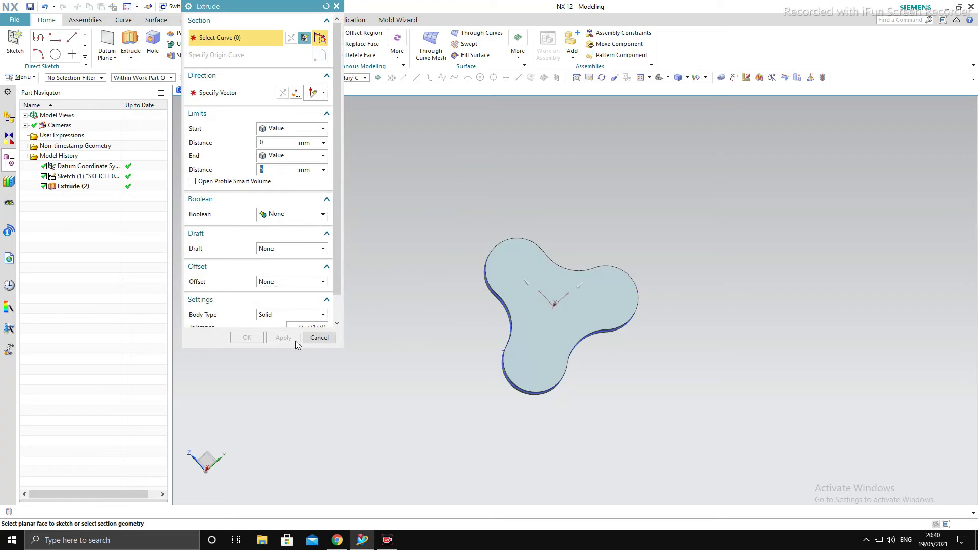
pyautogui.click(318, 338)
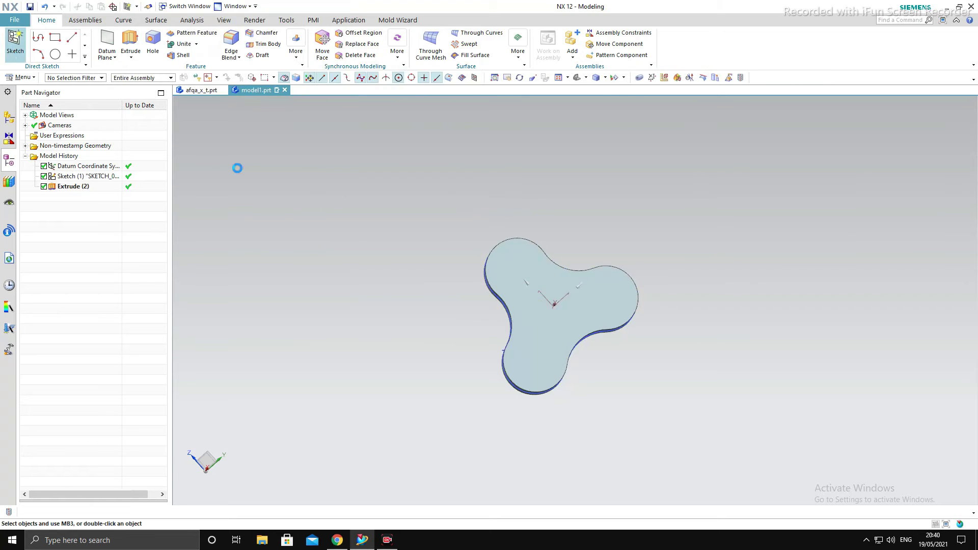
# - Start a sketch on the plate's large flat face and draw a 25-diameter circle at the centre of the upper lobe
pyautogui.click(550, 267)
pyautogui.middleClick(822, 306)
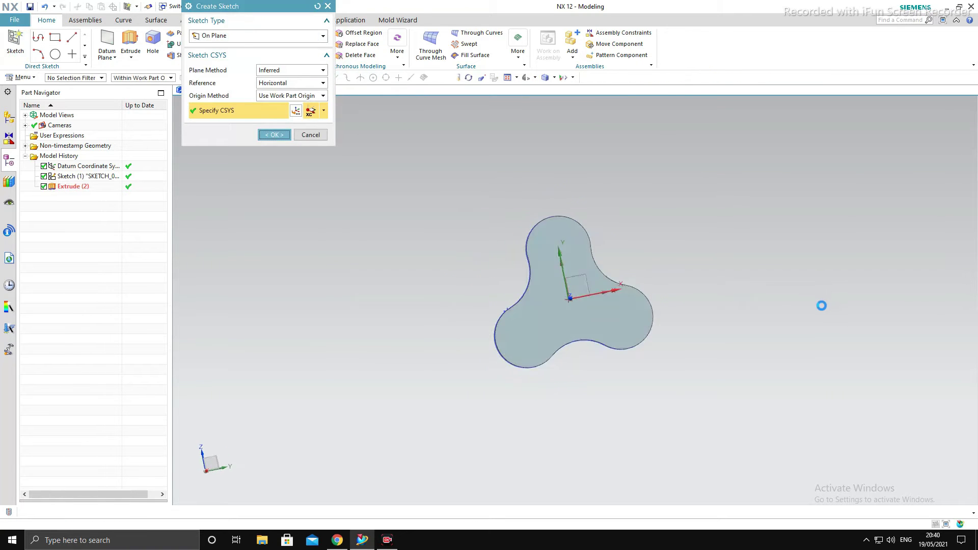
pyautogui.click(127, 37)
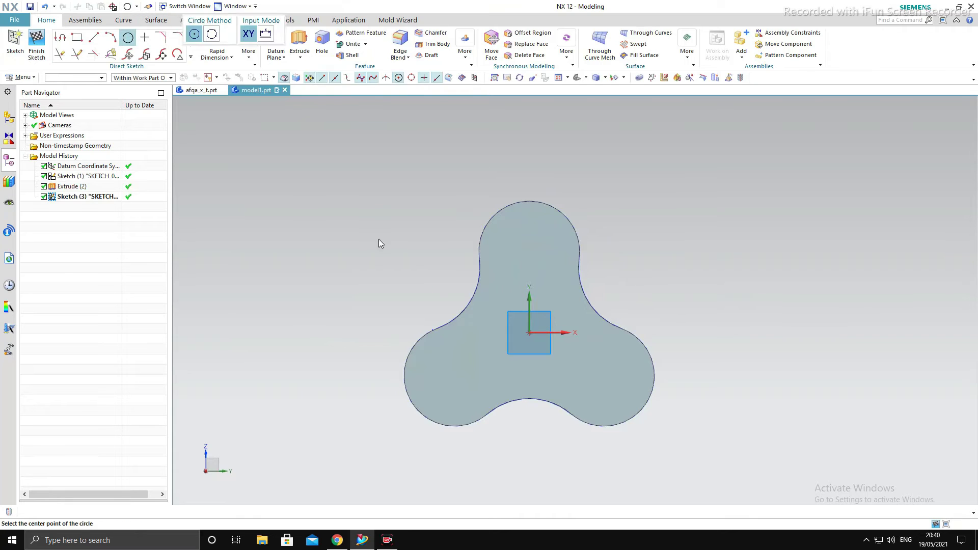
pyautogui.scroll(-1, 536, 219)
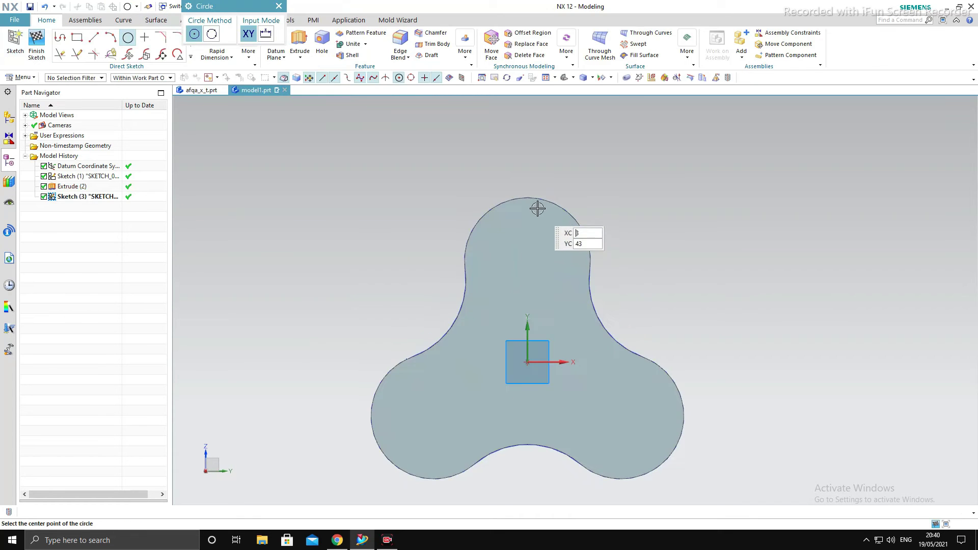
pyautogui.click(528, 260)
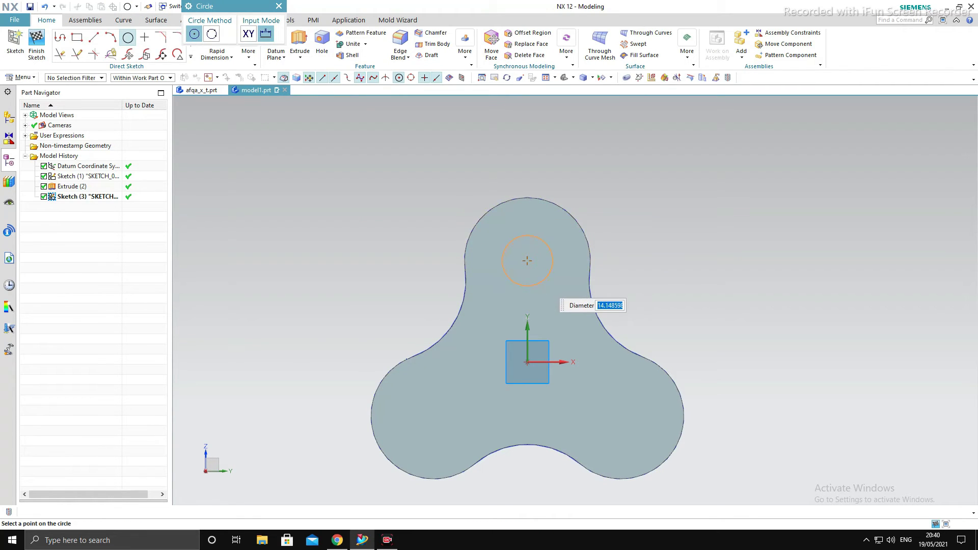
pyautogui.press('Return')
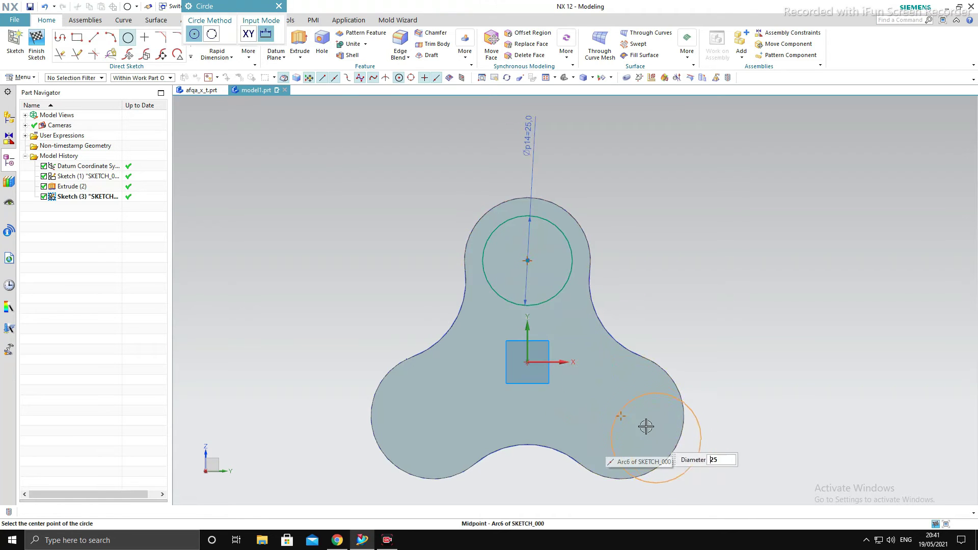
# - Draw a 25-diameter circle at the centre of each of the two lower lobes and finish the sketch
pyautogui.click(621, 416)
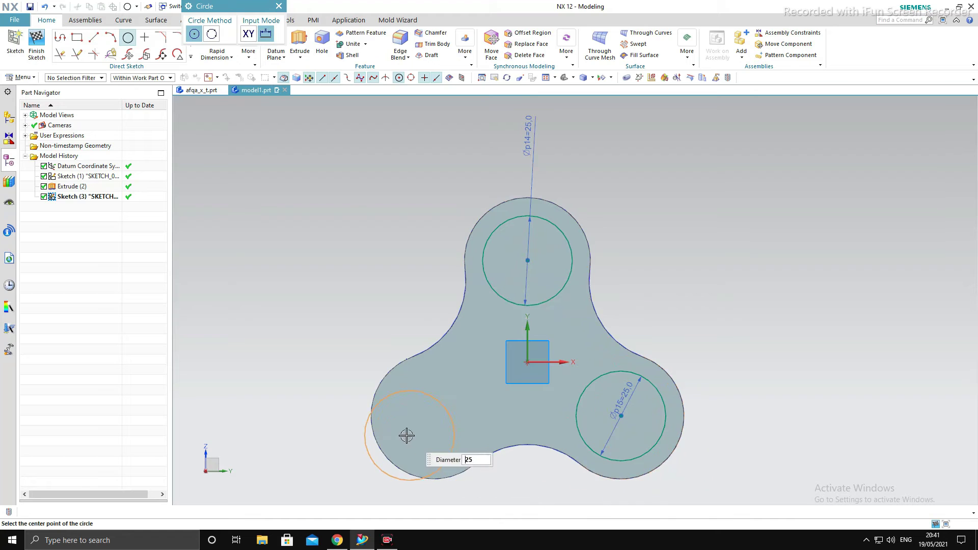
pyautogui.click(433, 418)
pyautogui.scroll(2, 474, 360)
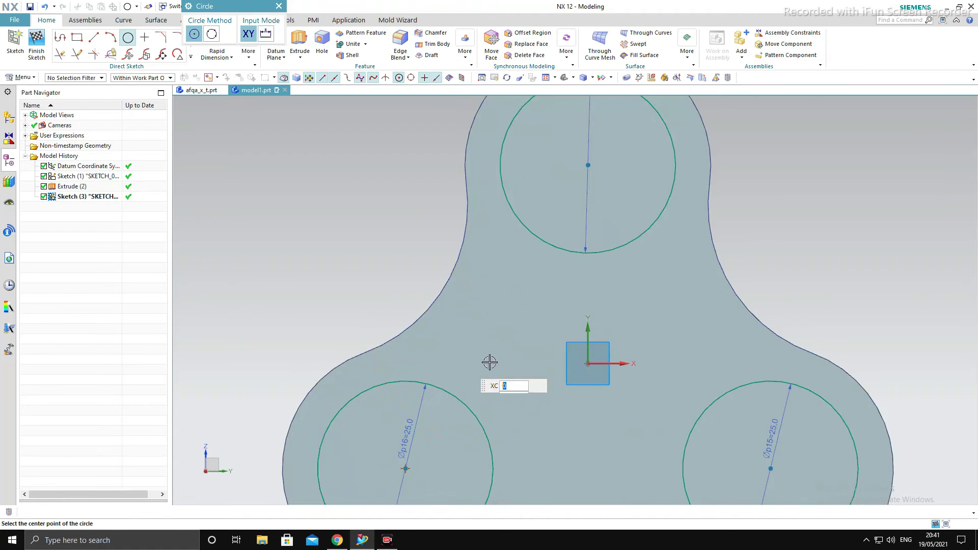
pyautogui.press('Escape')
pyautogui.click(31, 41)
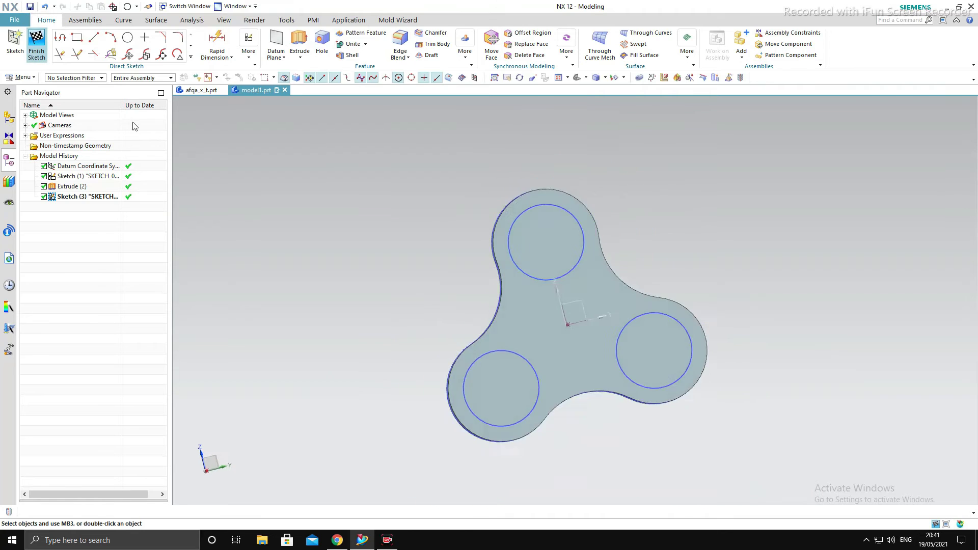
# - Extrude the three 25-diameter circles through the body in the reversed direction with an end distance of 43 mm and the Subtract boolean
pyautogui.moveTo(284, 179)
pyautogui.mouseDown(button='middle')
pyautogui.moveTo(376, 222)
pyautogui.moveTo(379, 212)
pyautogui.mouseUp(button='middle')
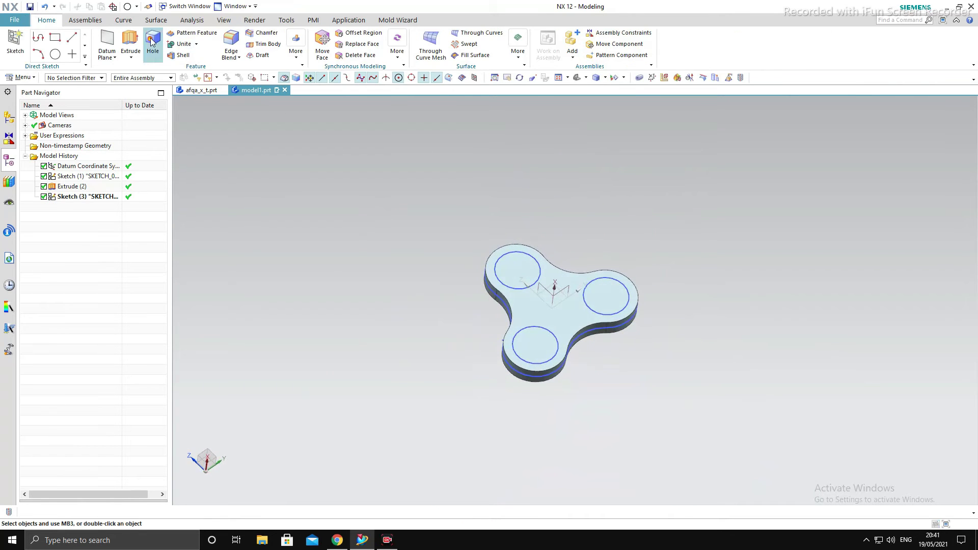
pyautogui.click(130, 42)
pyautogui.click(534, 279)
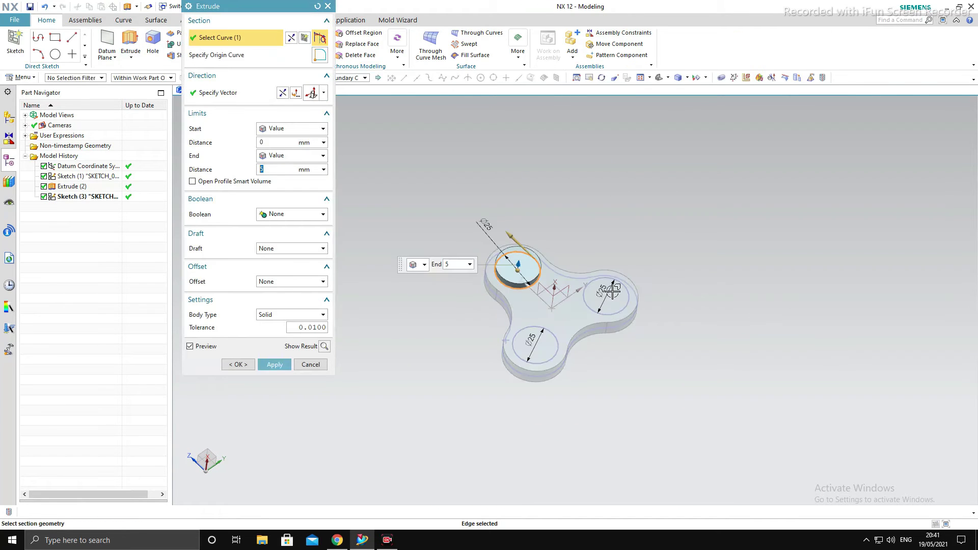
pyautogui.click(613, 291)
pyautogui.click(533, 339)
pyautogui.moveTo(749, 377); pyautogui.dragTo(750, 342, button='middle')
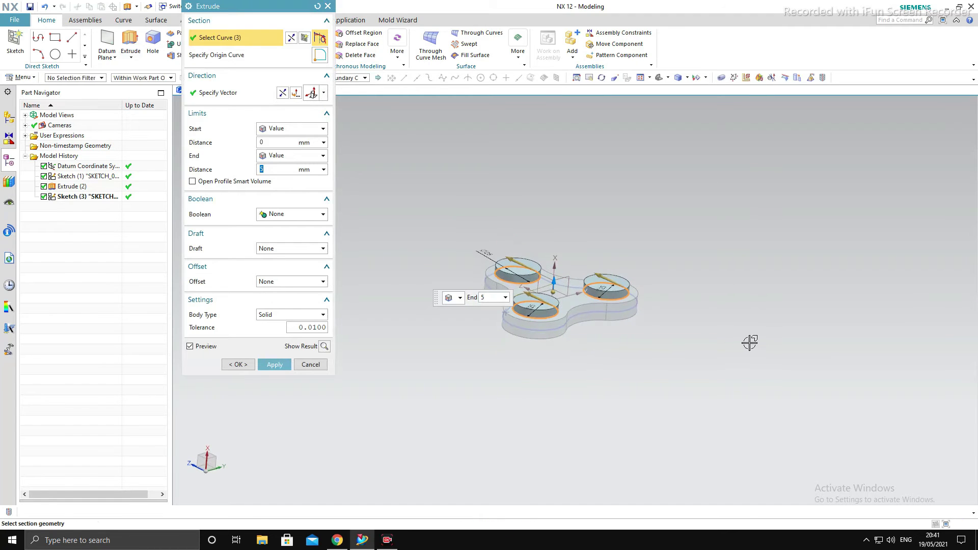
pyautogui.click(260, 93)
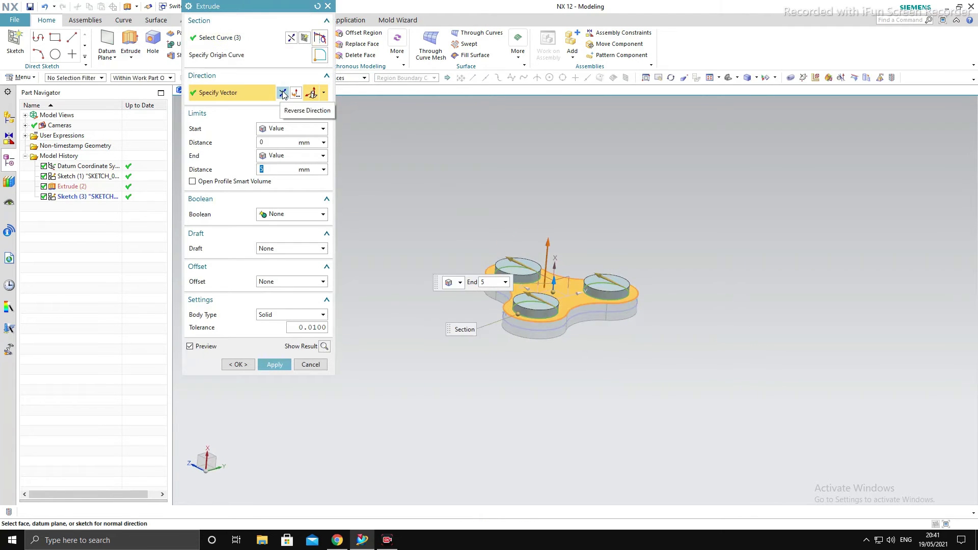
pyautogui.click(283, 94)
pyautogui.moveTo(550, 305); pyautogui.dragTo(545, 372)
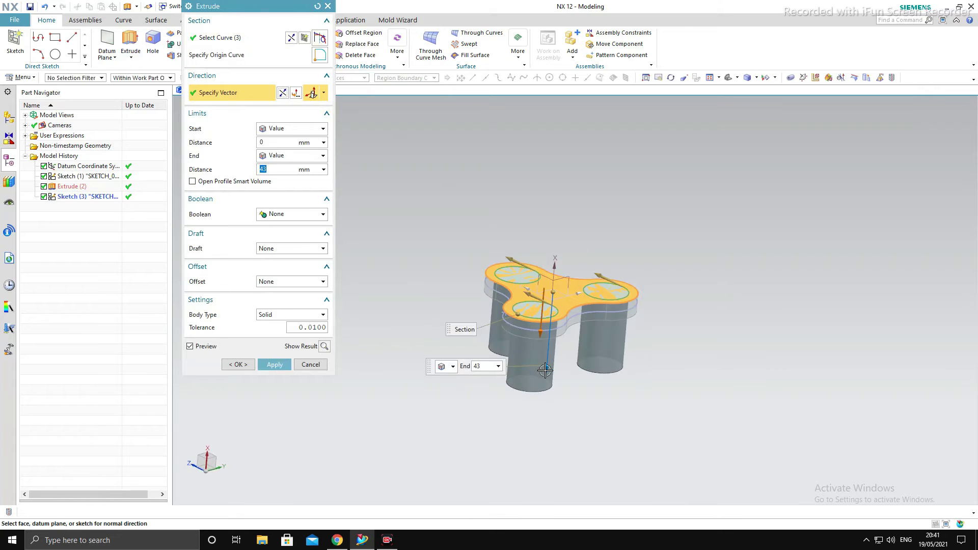
pyautogui.click(294, 215)
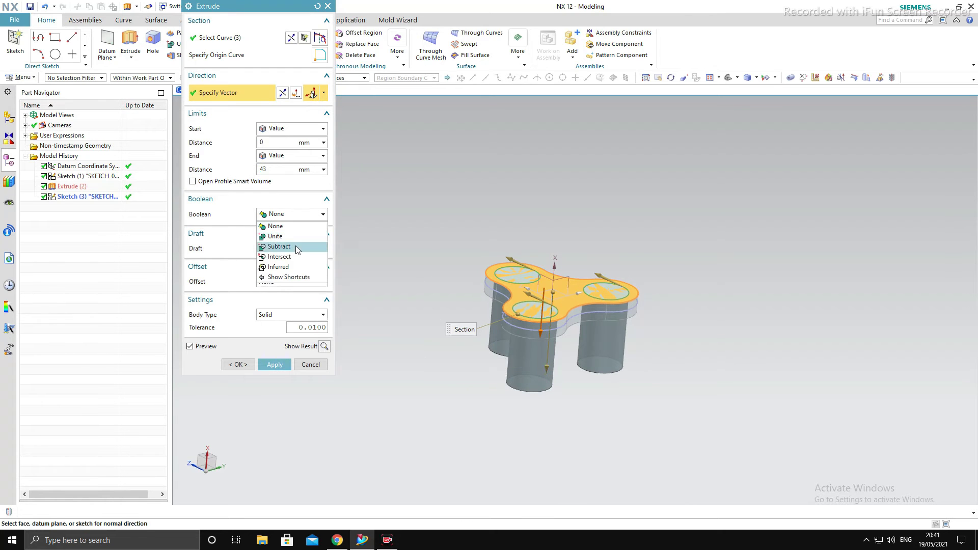
pyautogui.click(298, 248)
pyautogui.click(275, 381)
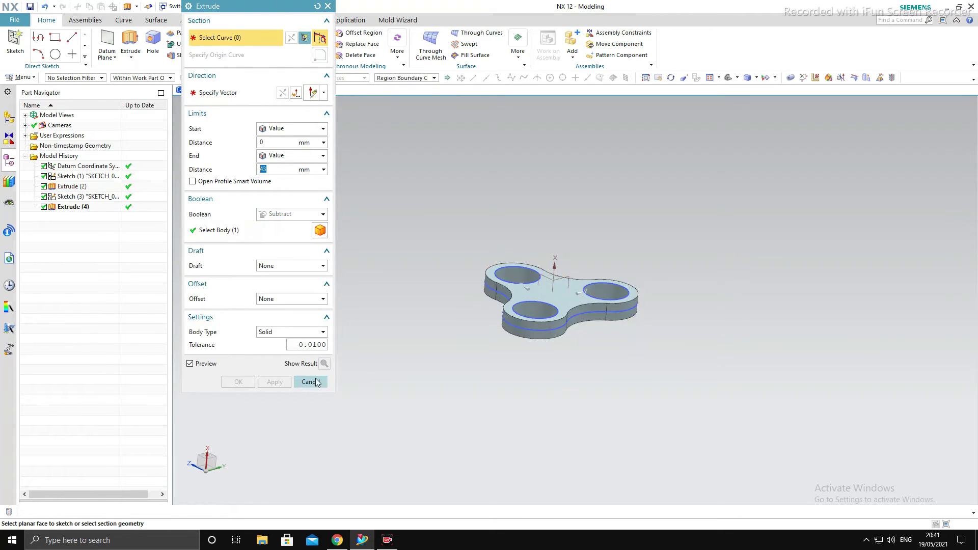
pyautogui.click(309, 382)
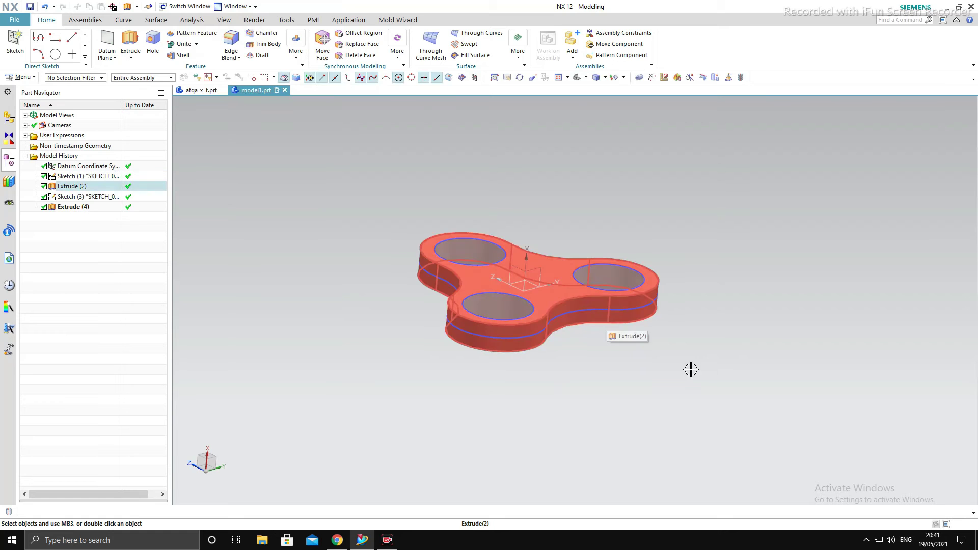
# - Blend the two outer perimeter edges of the three-lobed body with a 1 mm radius
pyautogui.moveTo(691, 370); pyautogui.dragTo(557, 333, button='middle')
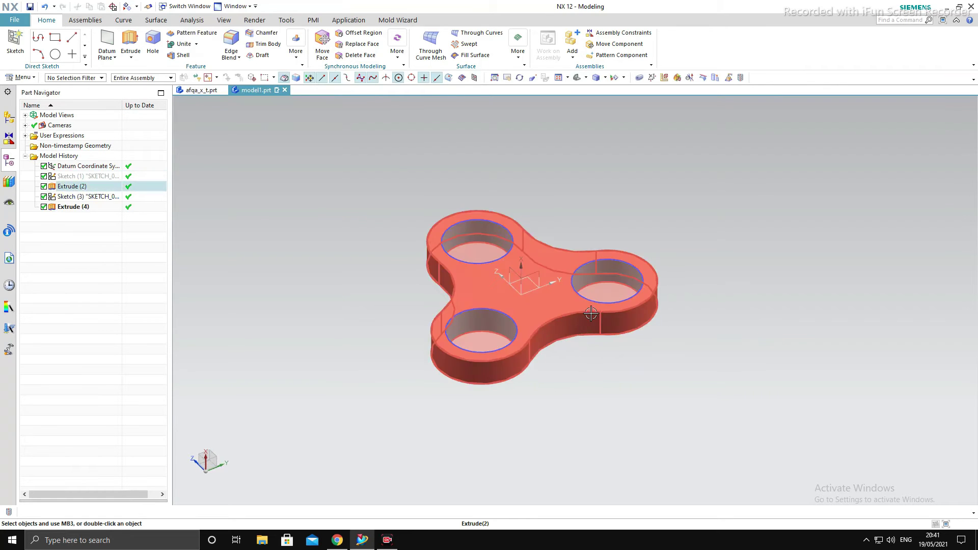
pyautogui.moveTo(629, 354); pyautogui.dragTo(718, 313, button='middle')
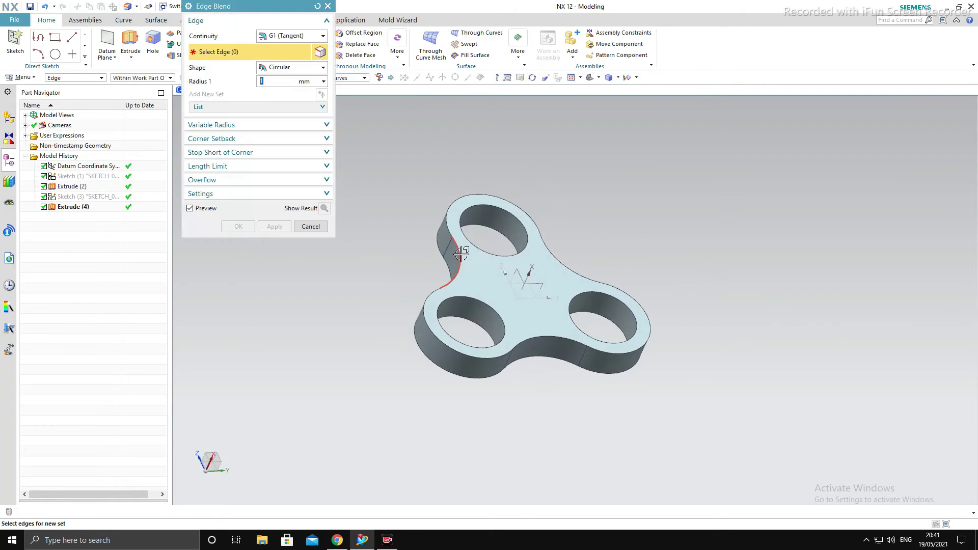
pyautogui.click(452, 245)
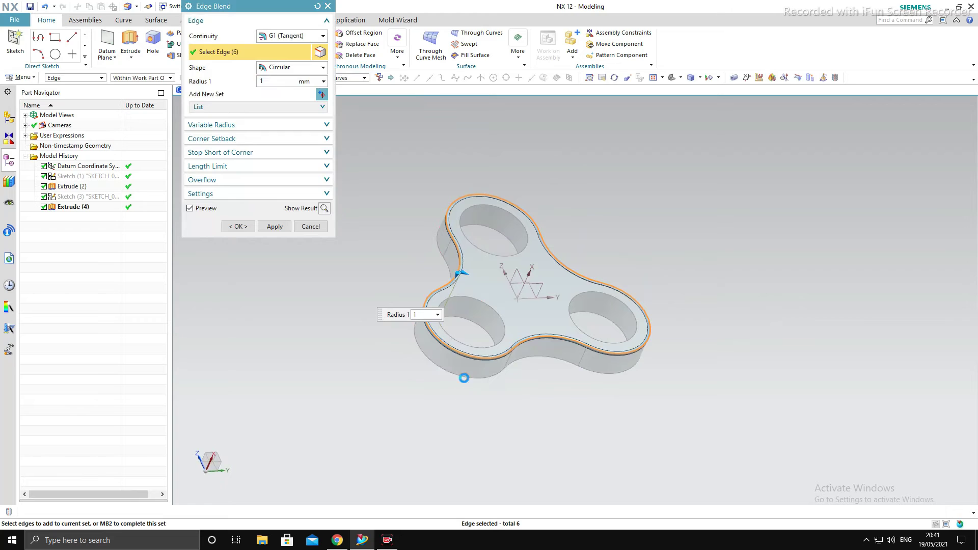
pyautogui.click(464, 378)
pyautogui.middleClick(707, 418)
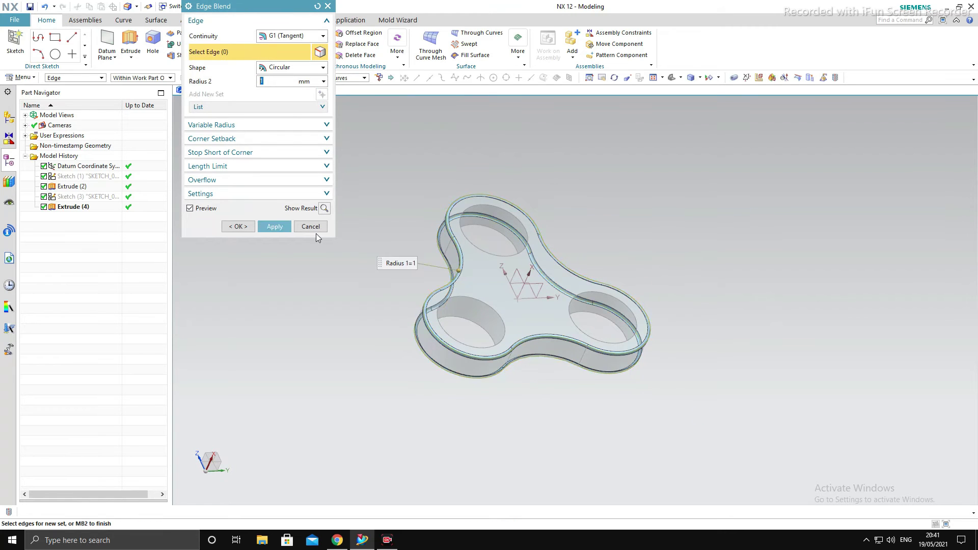
pyautogui.click(274, 227)
pyautogui.click(306, 229)
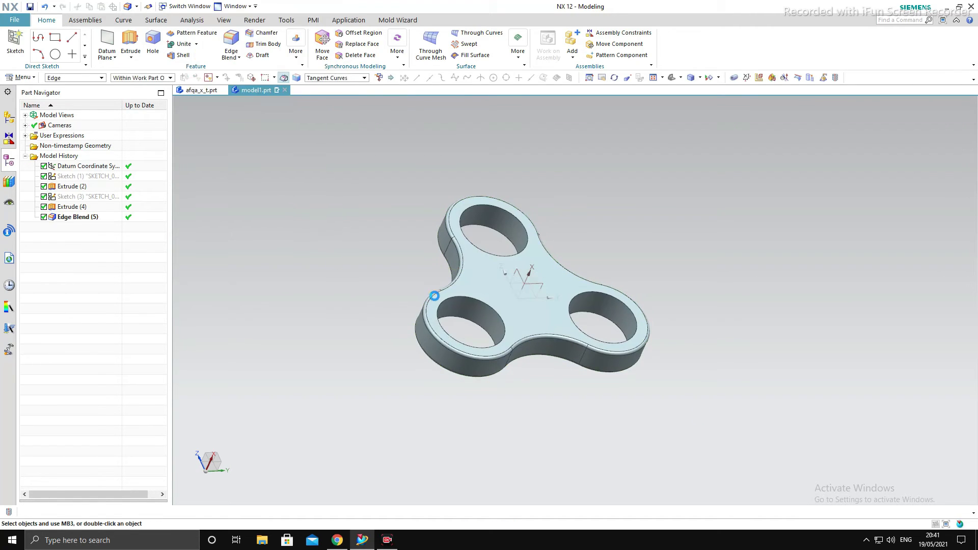
# - Edit the outer perimeter edge blend and try a radius of 6 mm, requesting its full result
pyautogui.scroll(2, 487, 309)
pyautogui.moveTo(486, 310); pyautogui.dragTo(538, 342, button='middle')
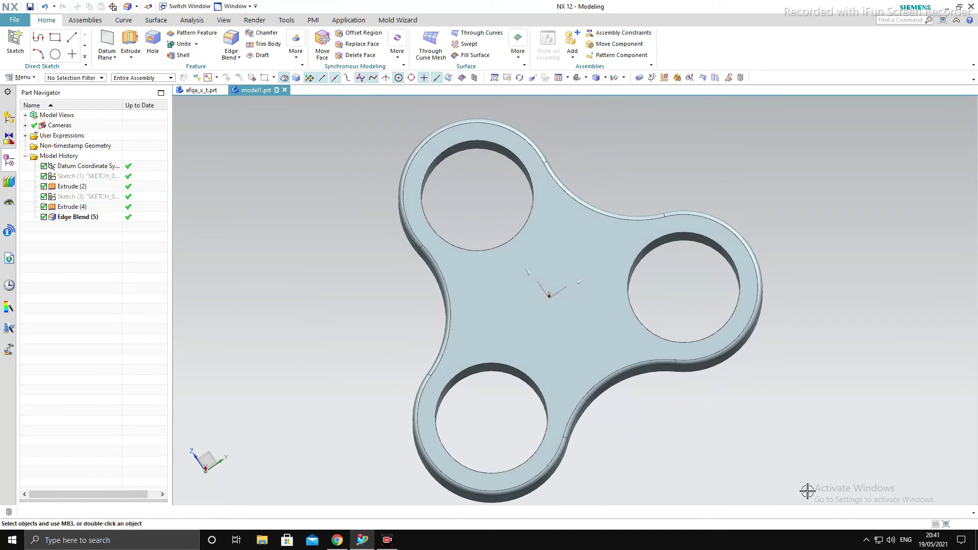
pyautogui.doubleClick(96, 219)
pyautogui.moveTo(738, 190); pyautogui.dragTo(764, 165, button='middle')
pyautogui.moveTo(480, 294)
pyautogui.mouseDown()
pyautogui.moveTo(460, 318)
pyautogui.moveTo(465, 305)
pyautogui.moveTo(474, 309)
pyautogui.mouseUp()
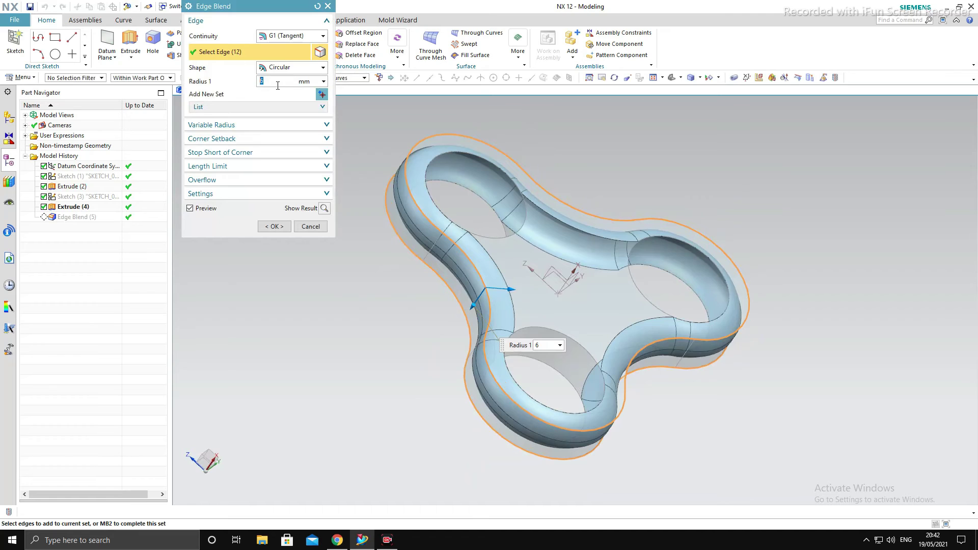
pyautogui.click(324, 208)
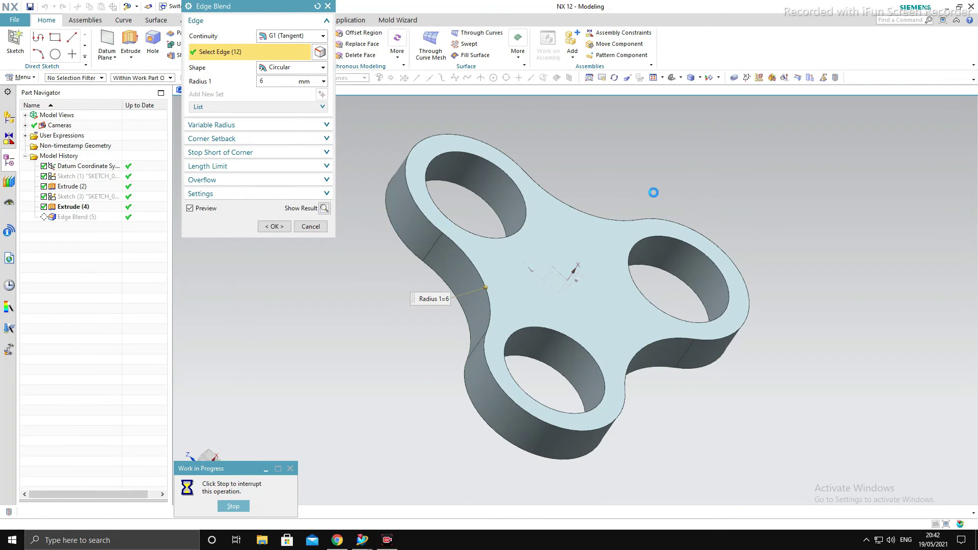
# - Set the perimeter edge blend's radius to 5 mm after trying 4 mm, check the full result and accept it
pyautogui.click(488, 282)
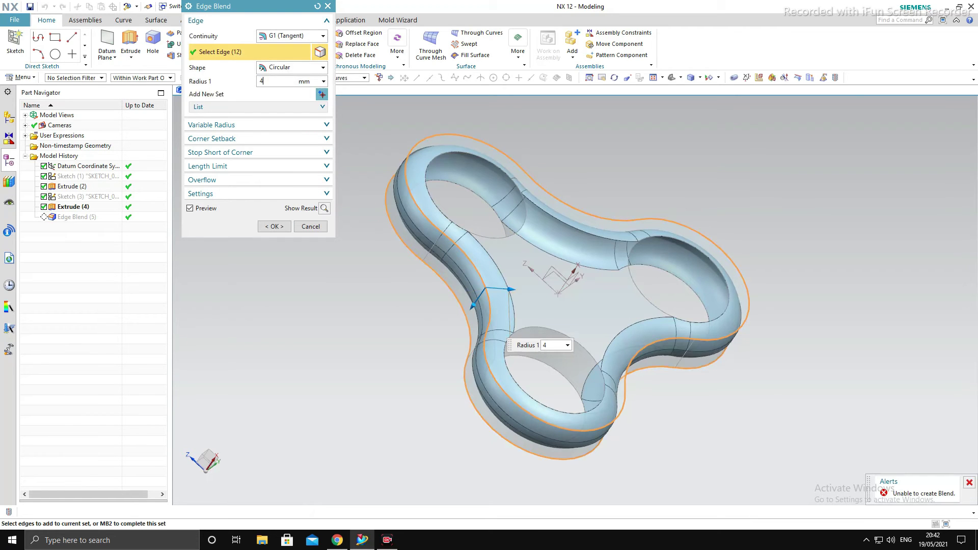
pyautogui.press('Return')
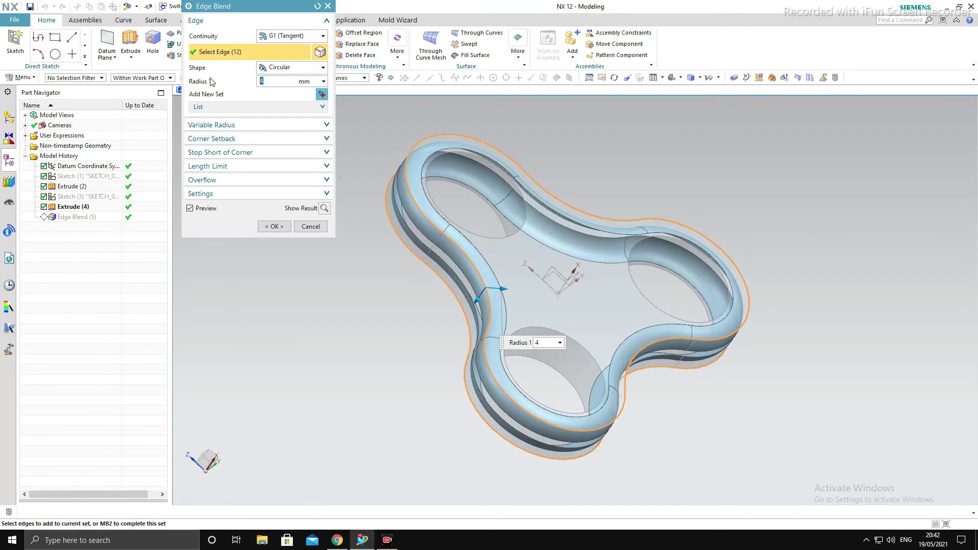
pyautogui.write('5')
pyautogui.press('Return')
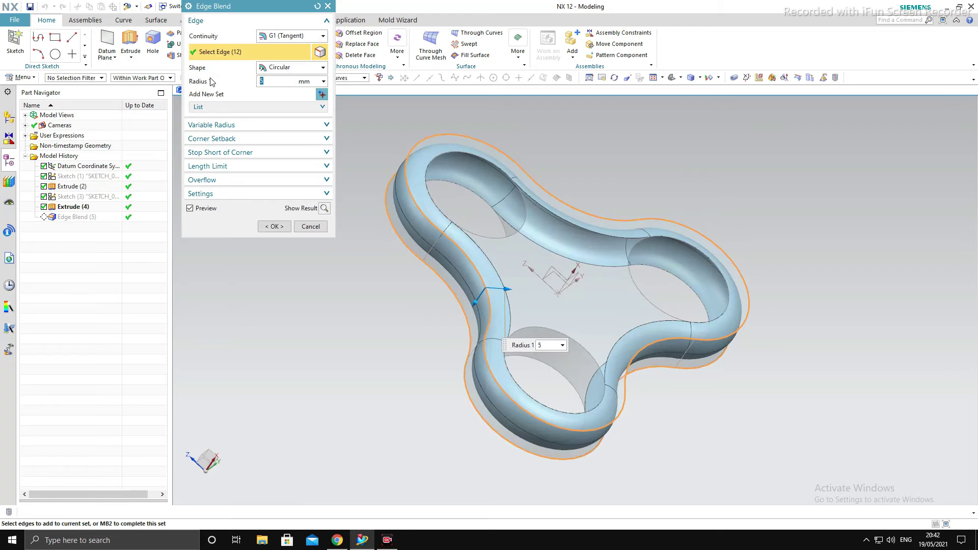
pyautogui.click(323, 208)
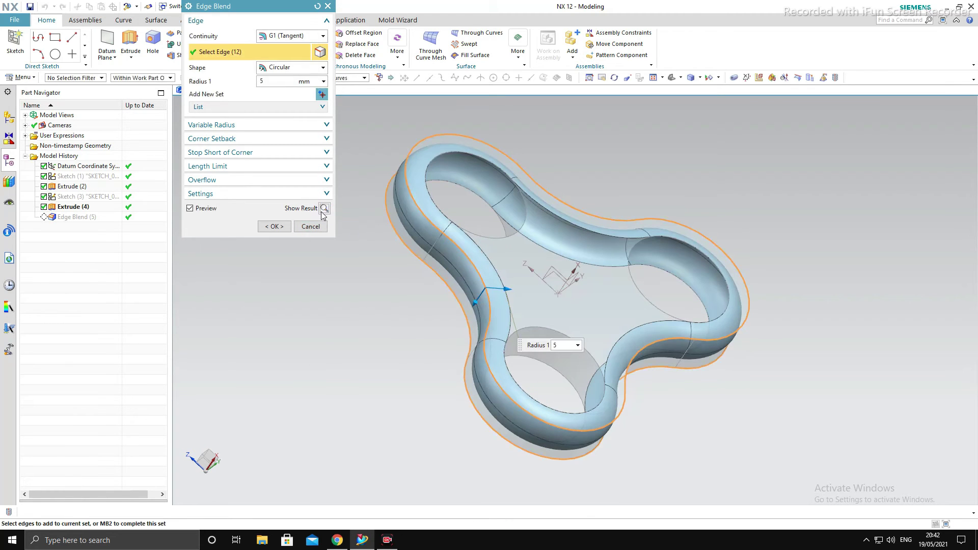
pyautogui.click(323, 209)
pyautogui.moveTo(424, 279); pyautogui.dragTo(406, 266, button='middle')
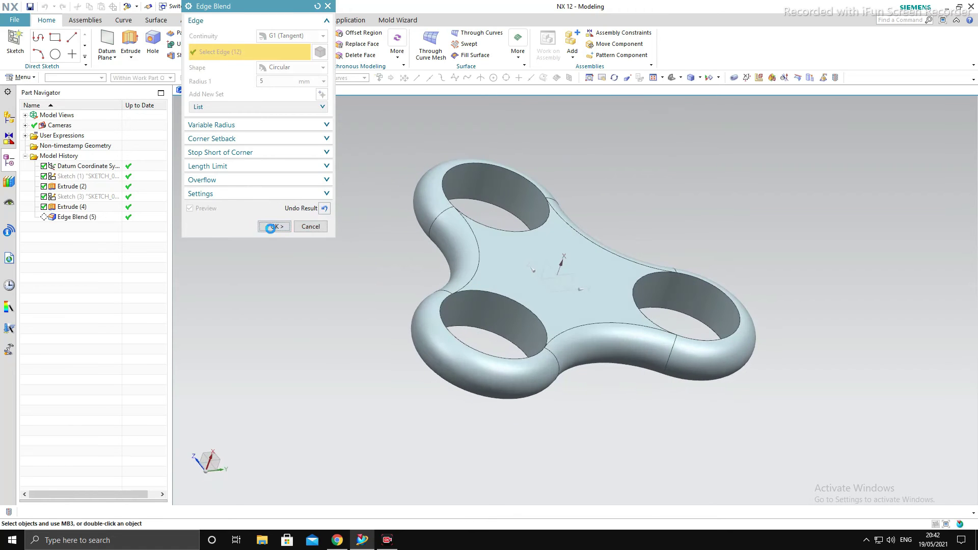
# - Start a sketch on the large flat face of the blended spinner body
pyautogui.moveTo(552, 278); pyautogui.dragTo(556, 326, button='middle')
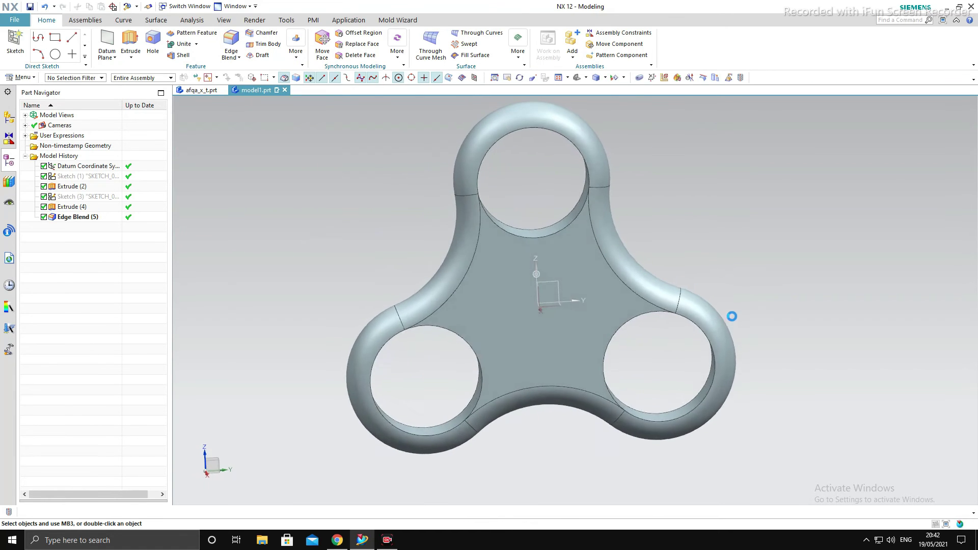
pyautogui.moveTo(732, 316); pyautogui.dragTo(896, 223, button='middle')
pyautogui.press('F8')
pyautogui.scroll(-3, 708, 241)
pyautogui.scroll(1, 698, 216)
pyautogui.moveTo(732, 265); pyautogui.dragTo(763, 245, button='middle')
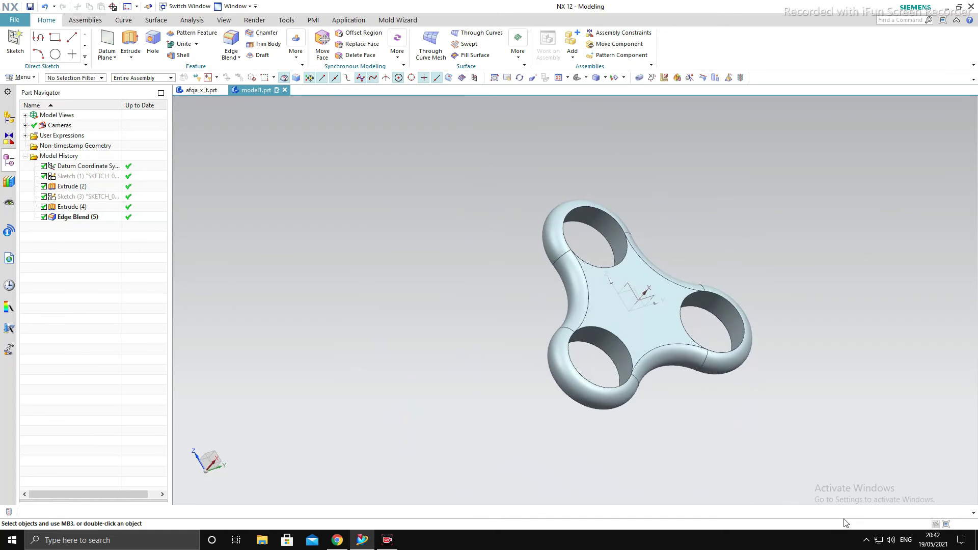
pyautogui.press('s')
pyautogui.click(569, 332)
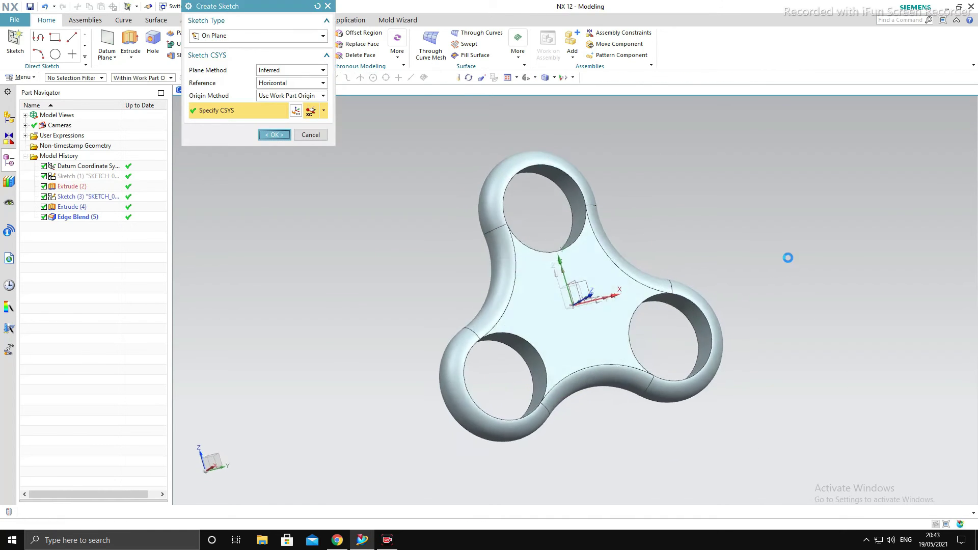
# - Draw a 20-diameter circle centred on the sketch origin and finish the sketch
pyautogui.click(127, 38)
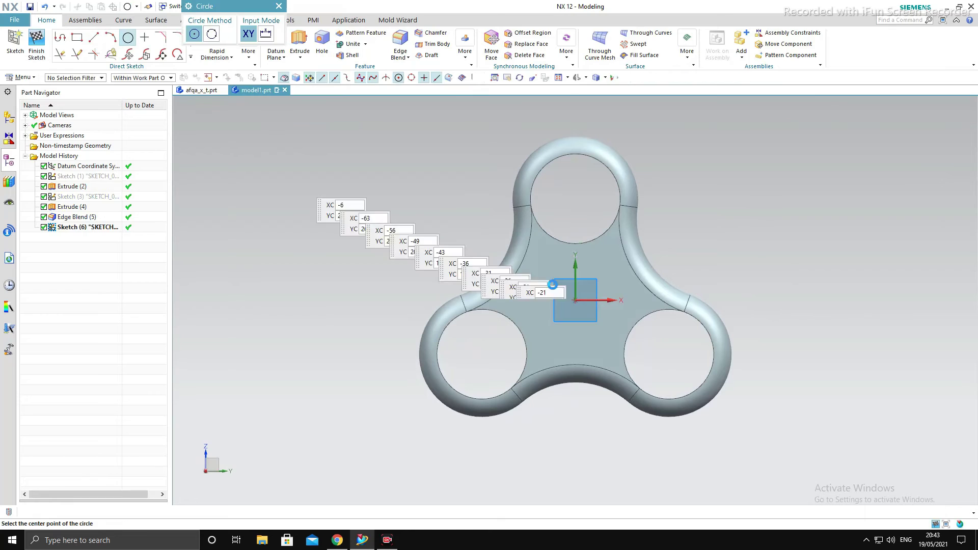
pyautogui.click(574, 301)
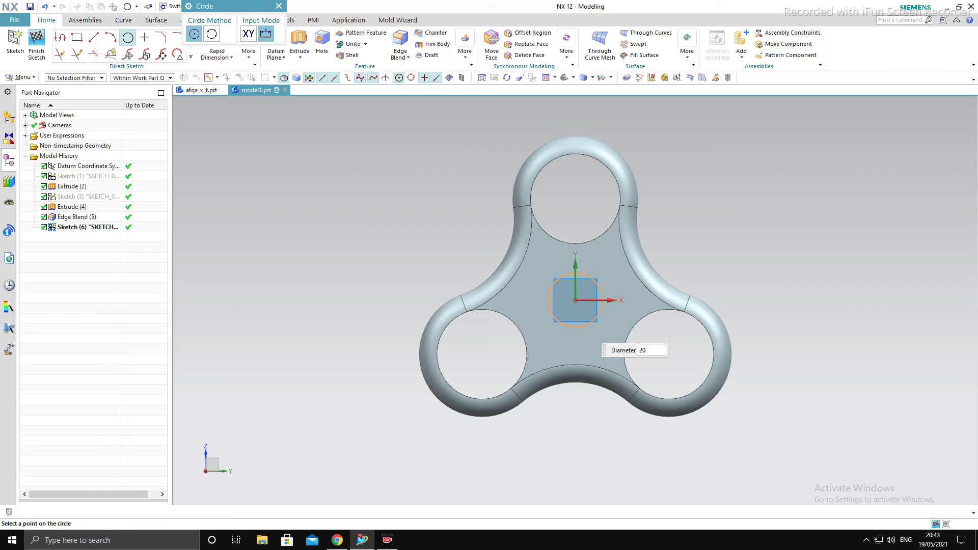
pyautogui.press('Escape')
pyautogui.scroll(-2, 581, 327)
pyautogui.scroll(2, 594, 296)
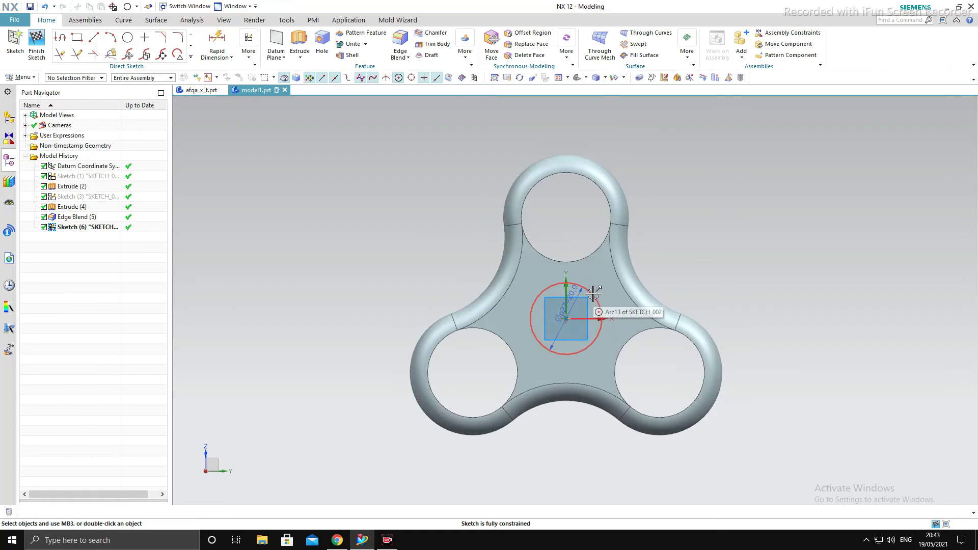
pyautogui.moveTo(595, 295); pyautogui.dragTo(629, 225, button='middle')
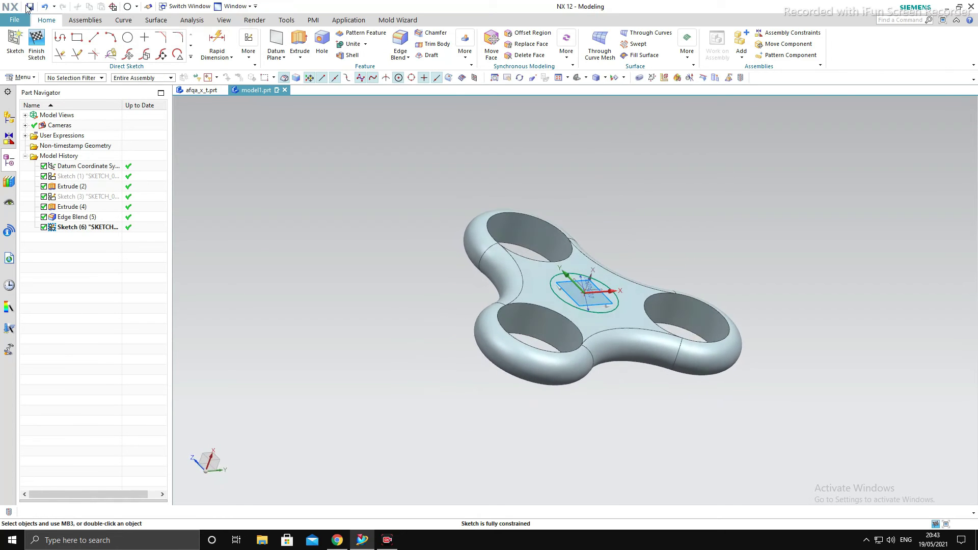
pyautogui.click(38, 38)
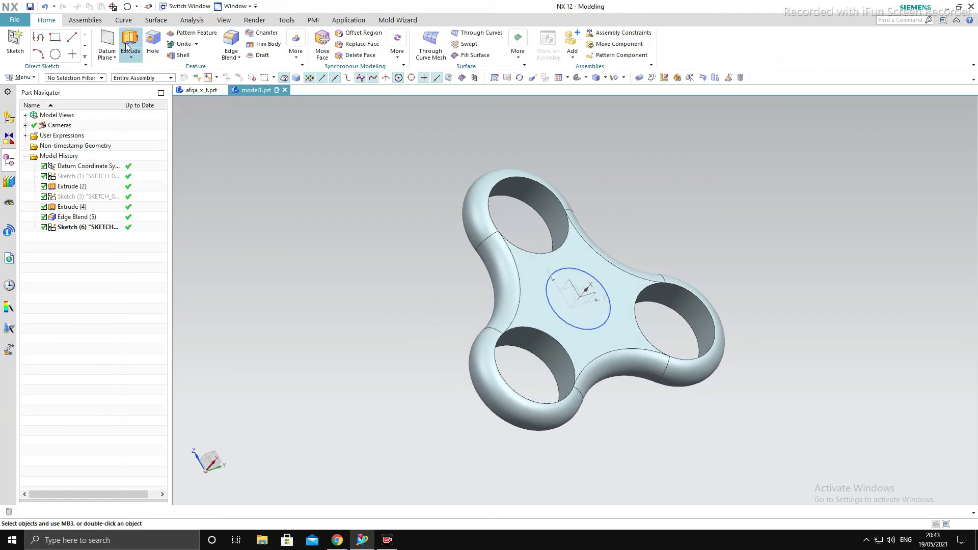
# - Cut the central hole by extruding the 20-diameter circle 43 mm in the reversed direction and subtracting it from the body
pyautogui.click(130, 43)
pyautogui.click(560, 309)
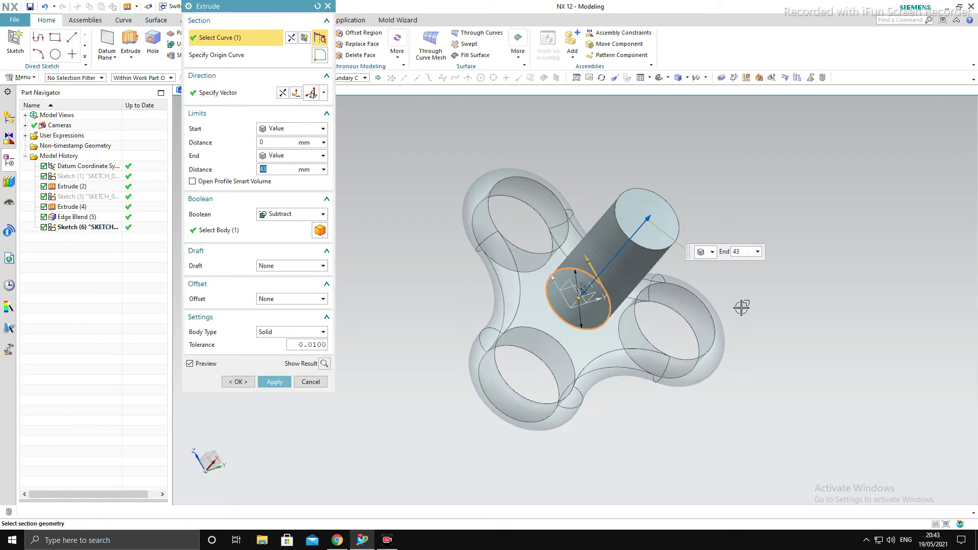
pyautogui.click(282, 93)
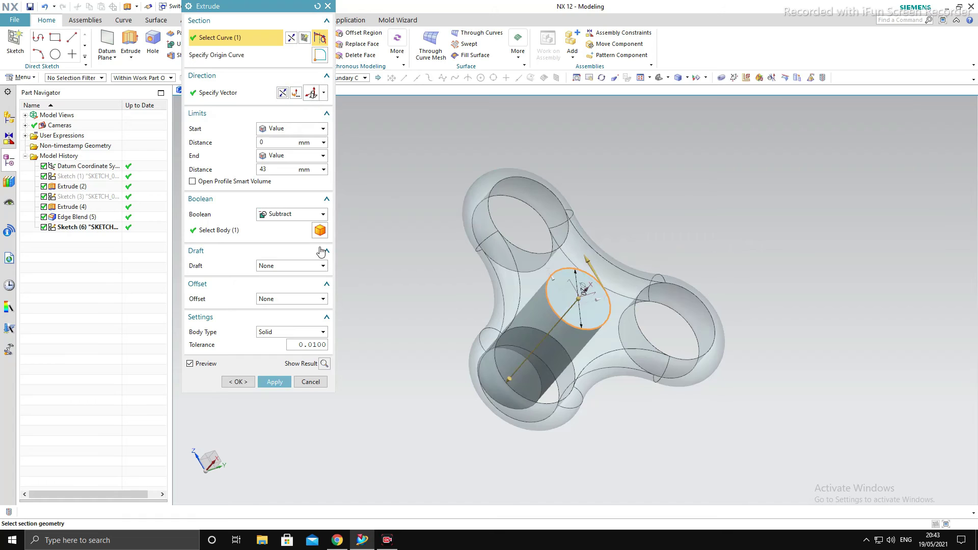
pyautogui.click(270, 231)
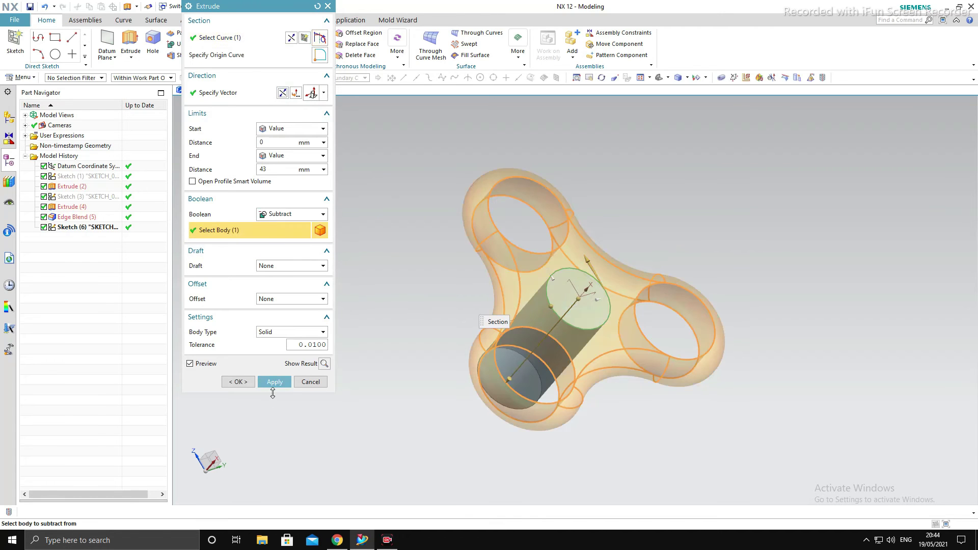
pyautogui.click(274, 382)
pyautogui.click(310, 382)
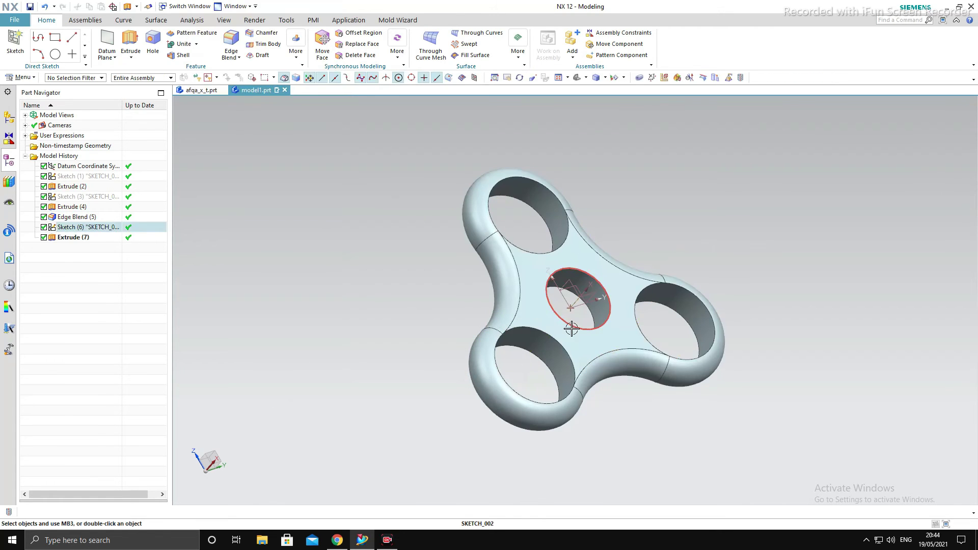
# - Start an extrusion from the central hole's rim edge and set its end distance to 2 mm after trying 5 mm
pyautogui.moveTo(690, 421); pyautogui.dragTo(677, 413, button='middle')
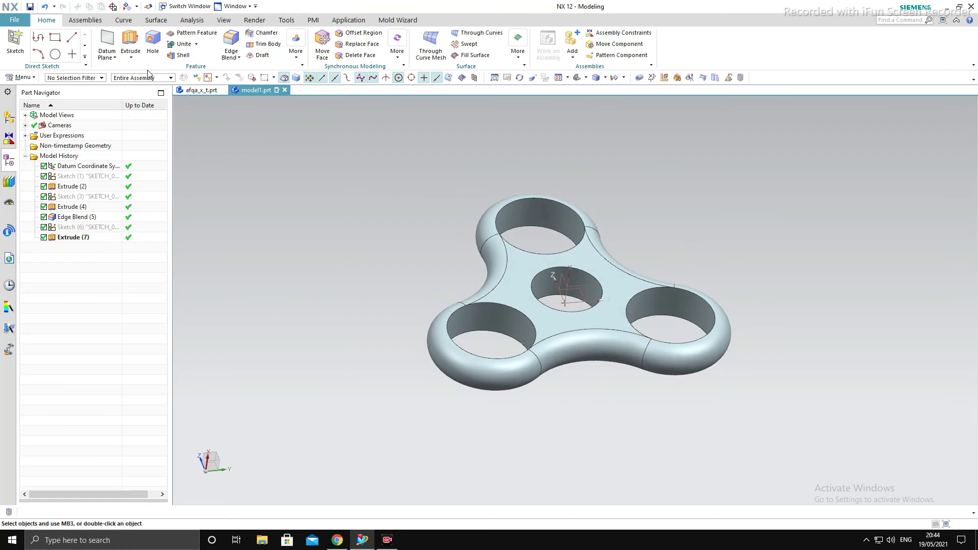
pyautogui.click(133, 45)
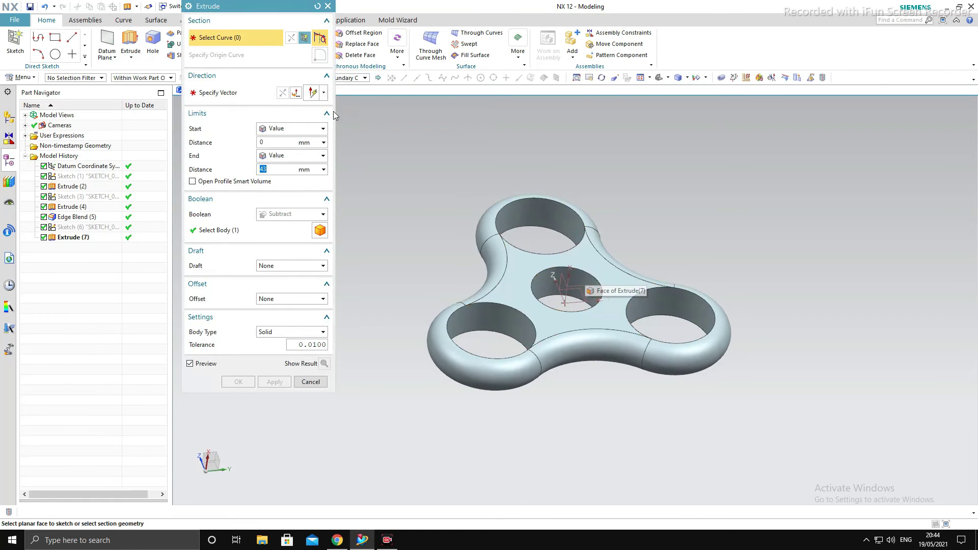
pyautogui.click(365, 77)
pyautogui.click(339, 87)
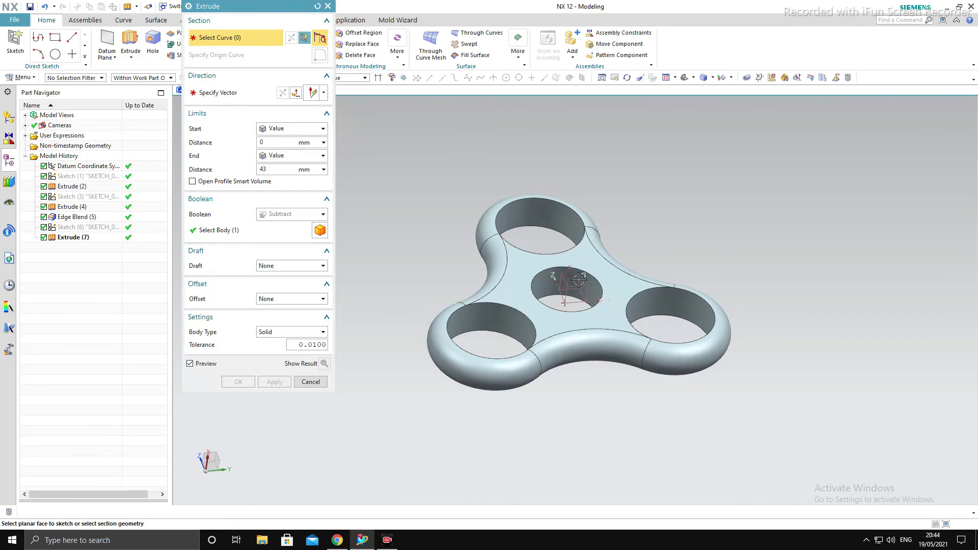
pyautogui.click(602, 287)
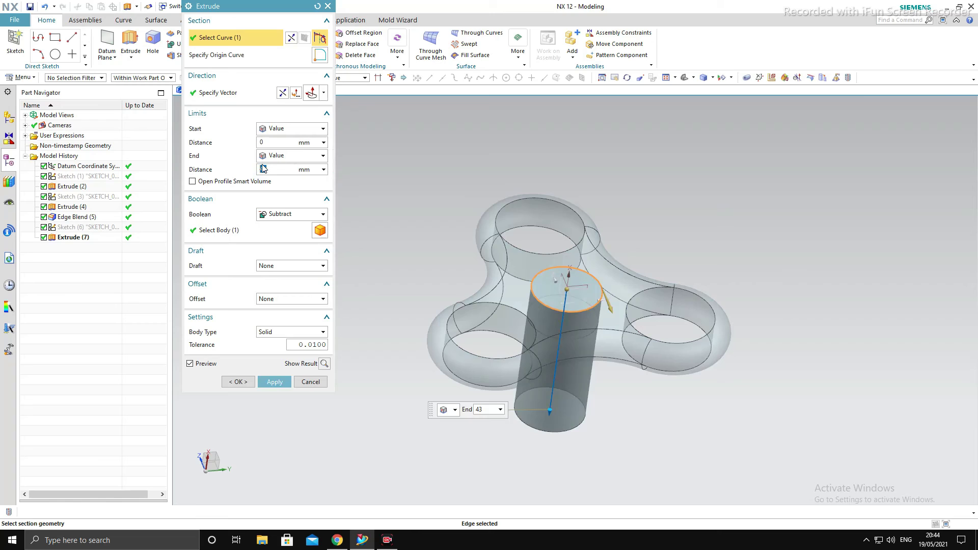
pyautogui.write('5')
pyautogui.press('Return')
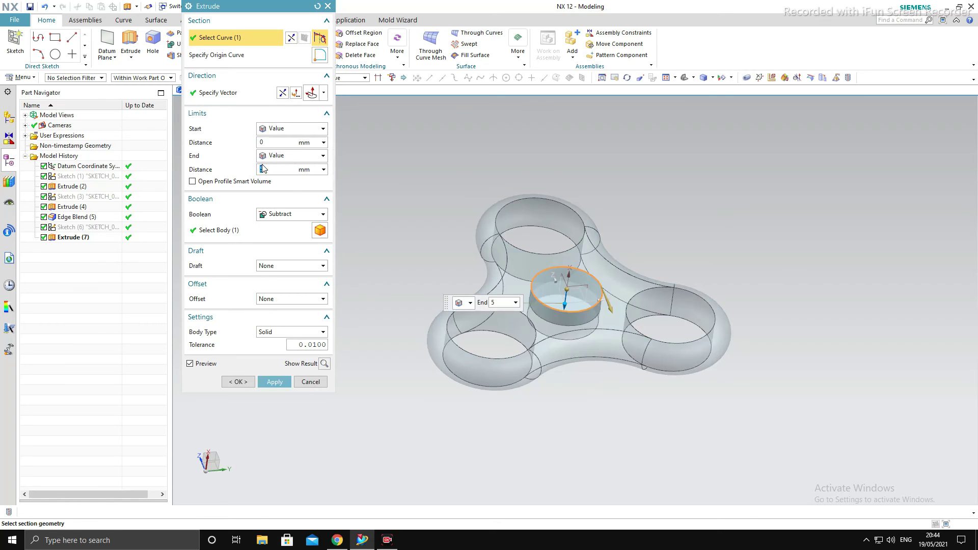
pyautogui.write('2')
pyautogui.press('Return')
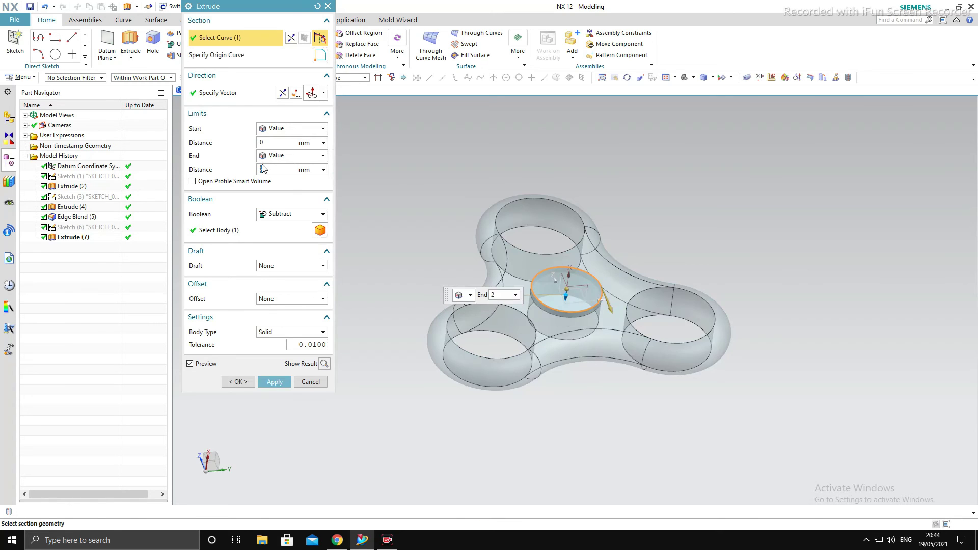
# - Reverse the 2 mm extrusion so it projects outward from the flat face, and try to create it with Subtract
pyautogui.moveTo(793, 433); pyautogui.dragTo(828, 387, button='middle')
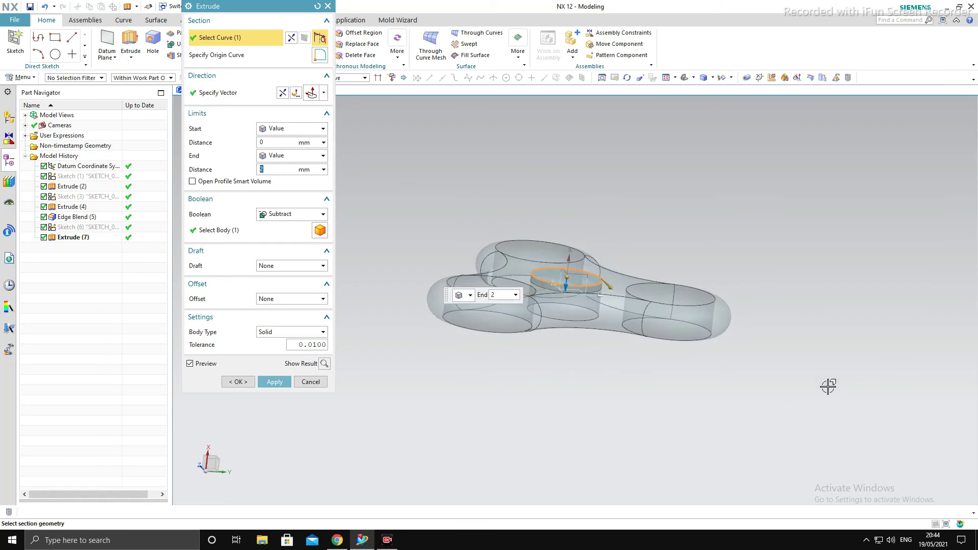
pyautogui.press('F8')
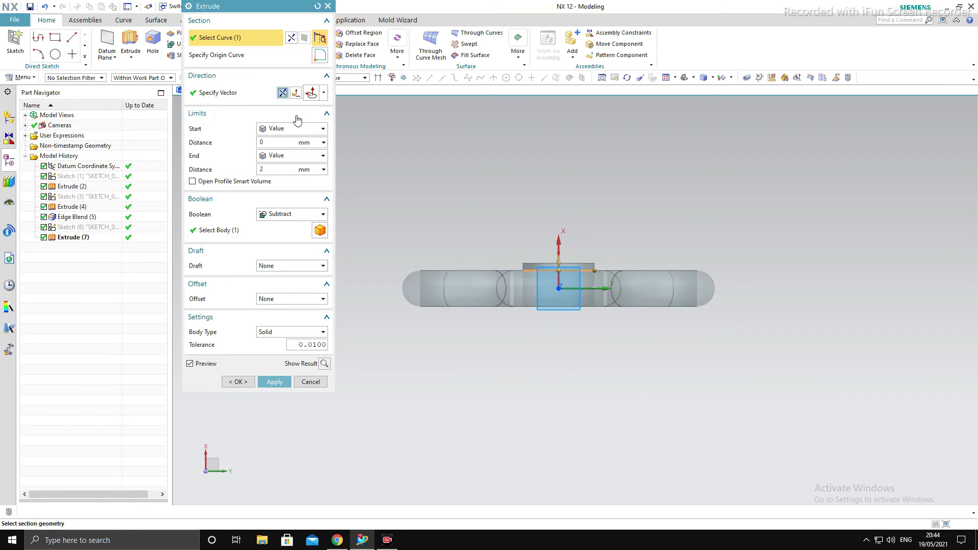
pyautogui.scroll(3, 504, 248)
pyautogui.scroll(-3, 586, 255)
pyautogui.moveTo(624, 317); pyautogui.dragTo(719, 349, button='middle')
pyautogui.middleClick(719, 349)
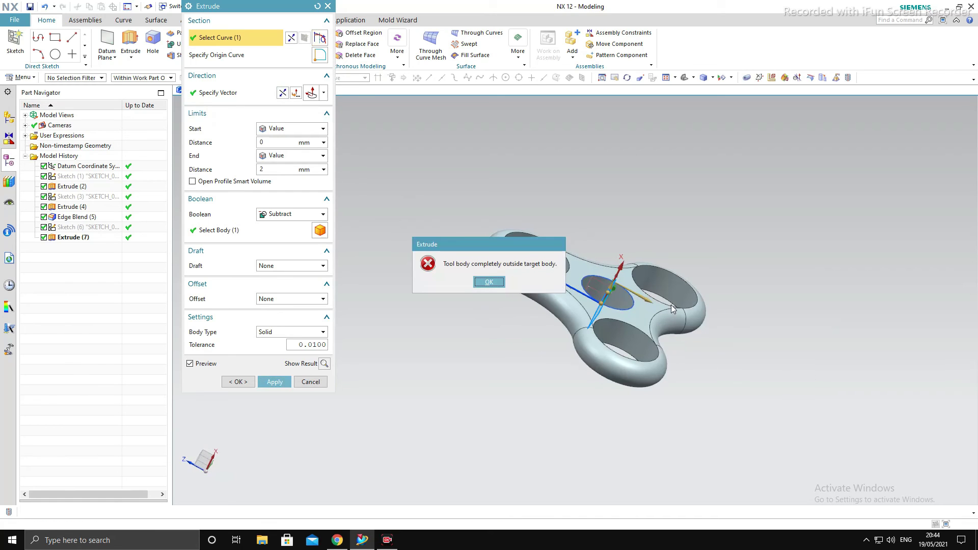
# - Set the extrusion's Boolean to None and create the 2 mm central disc as a separate body
pyautogui.click(492, 280)
pyautogui.click(290, 214)
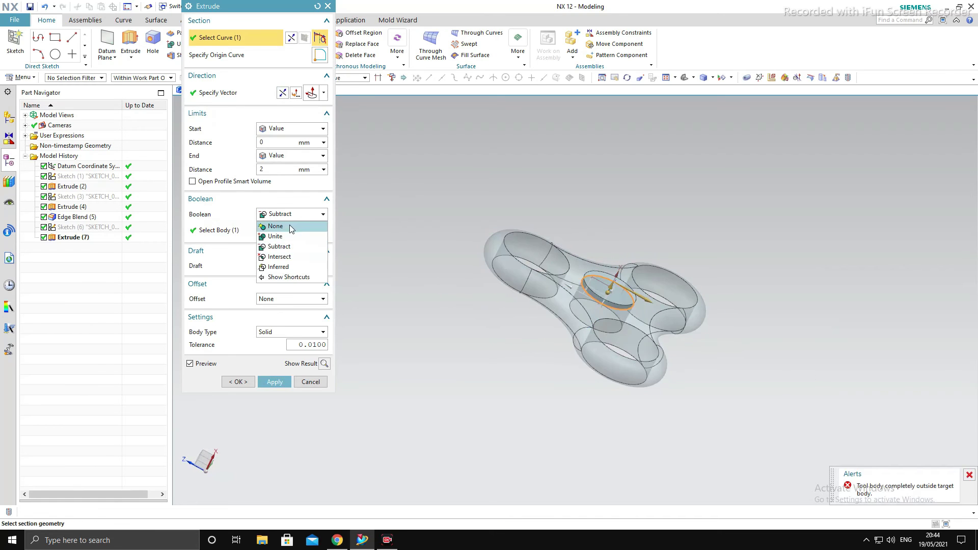
pyautogui.click(290, 225)
pyautogui.middleClick(812, 356)
pyautogui.moveTo(813, 356); pyautogui.dragTo(561, 452, button='middle')
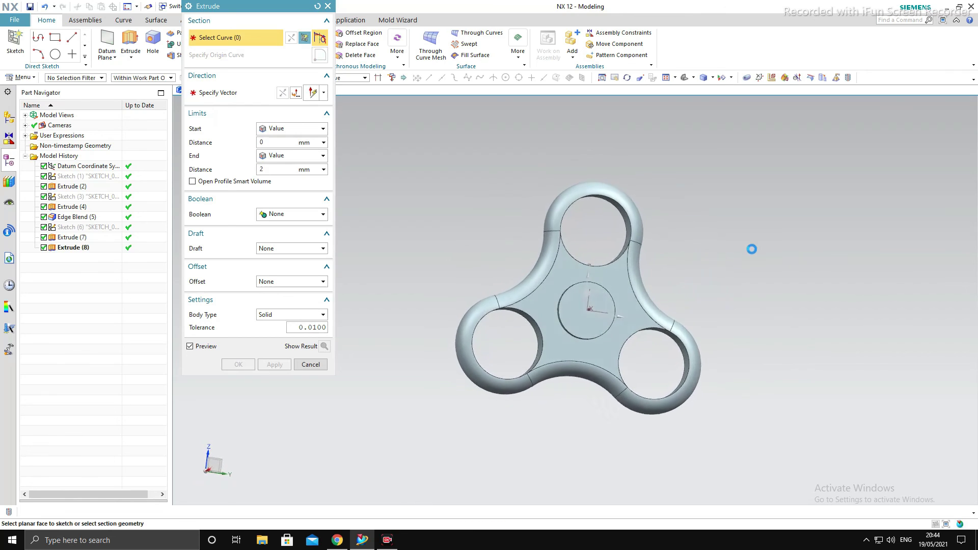
pyautogui.scroll(-3, 653, 262)
pyautogui.scroll(3, 653, 262)
pyautogui.click(309, 364)
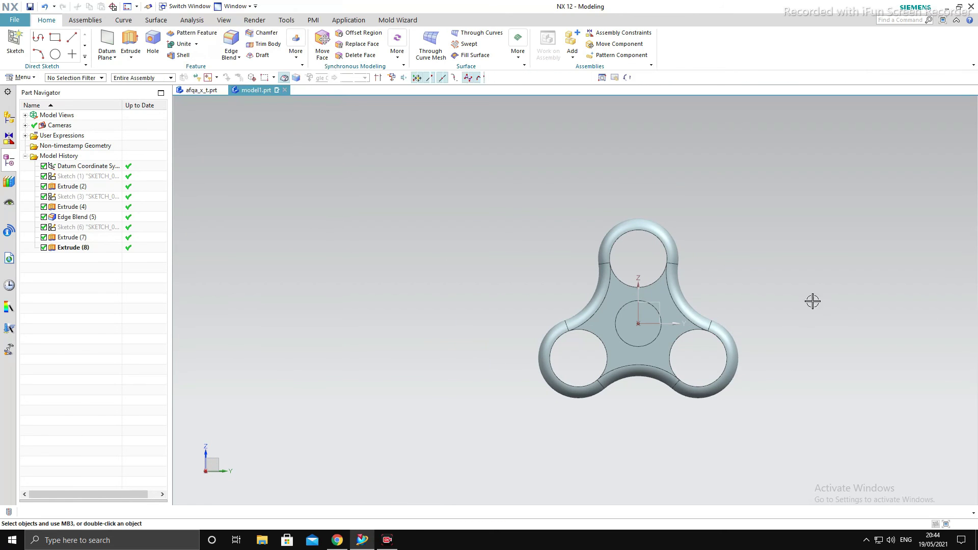
# - Blend the outer rim edge of the raised central disc with a 1 mm radius
pyautogui.moveTo(812, 299)
pyautogui.mouseDown(button='middle')
pyautogui.moveTo(749, 317)
pyautogui.moveTo(749, 280)
pyautogui.moveTo(775, 270)
pyautogui.moveTo(793, 247)
pyautogui.moveTo(725, 319)
pyautogui.moveTo(765, 304)
pyautogui.moveTo(744, 305)
pyautogui.moveTo(805, 301)
pyautogui.mouseUp(button='middle')
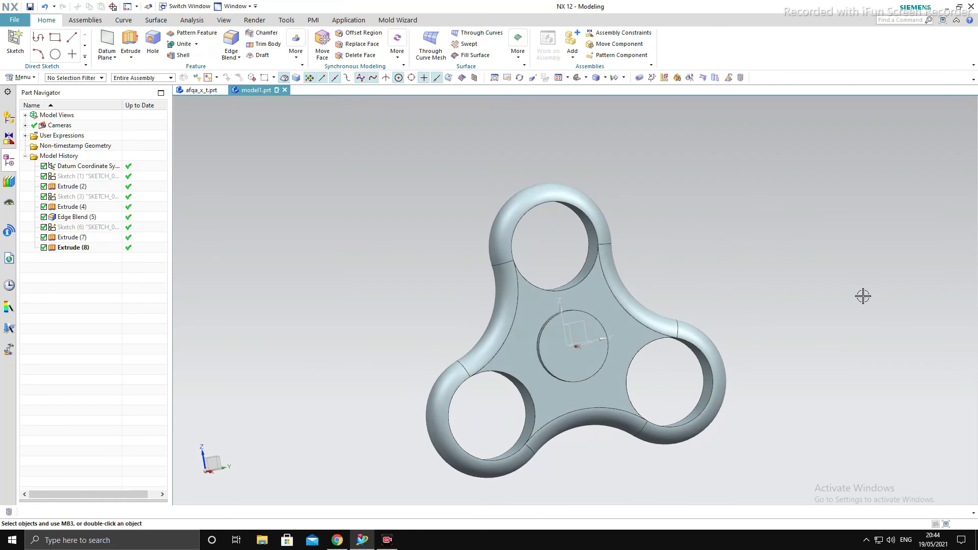
pyautogui.press('F8')
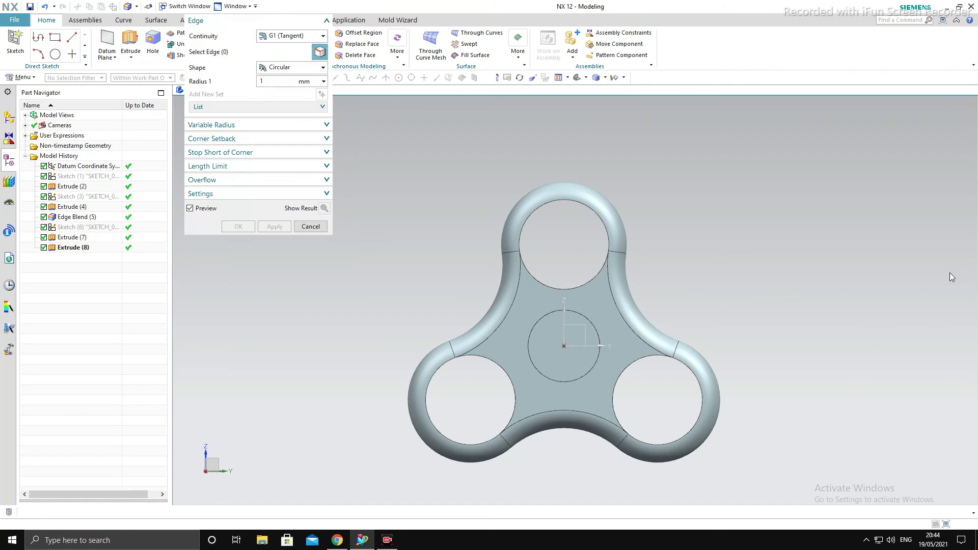
pyautogui.moveTo(952, 278); pyautogui.dragTo(938, 158, button='middle')
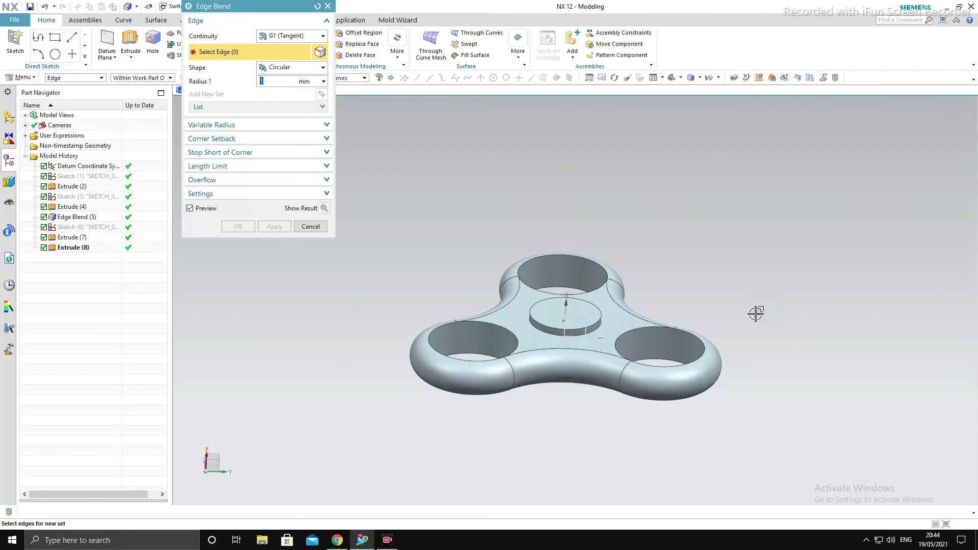
pyautogui.click(542, 326)
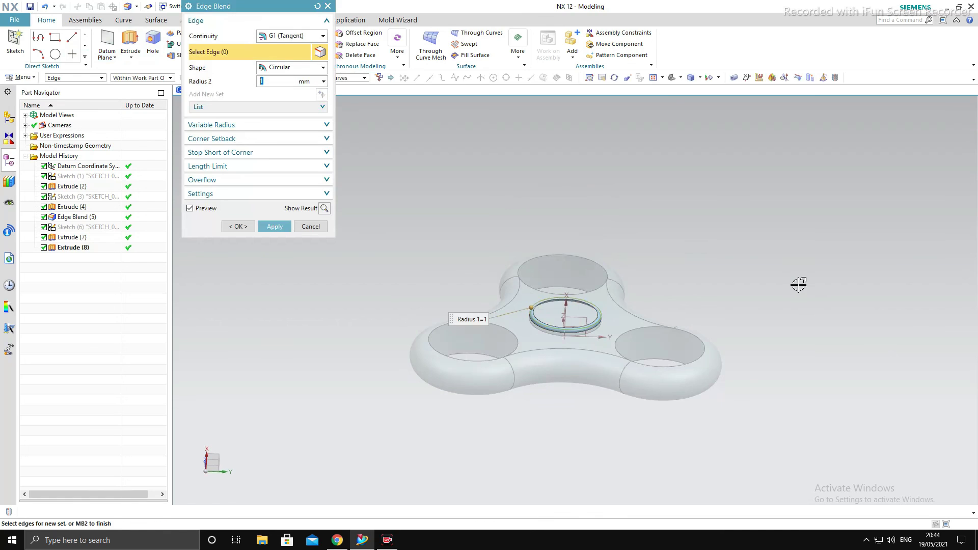
pyautogui.click(316, 228)
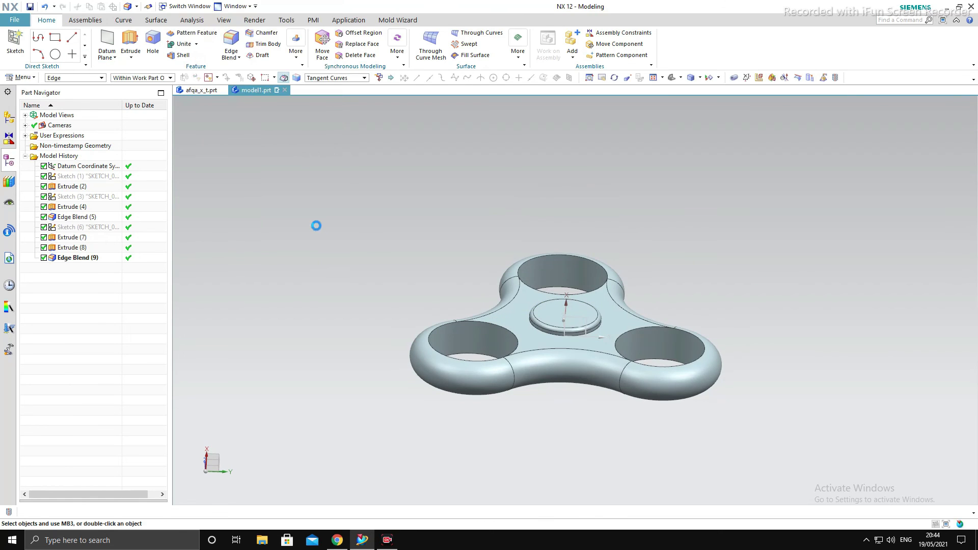
# - Turn on True Shading for the finished spinner and inspect the model from several angles
pyautogui.moveTo(317, 224); pyautogui.dragTo(486, 384, button='middle')
pyautogui.press('F8')
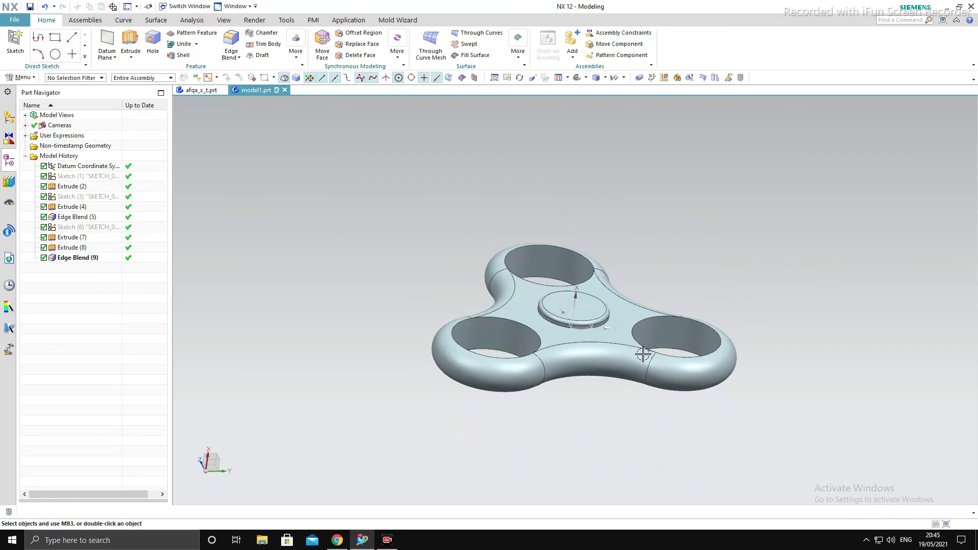
pyautogui.scroll(3, 643, 353)
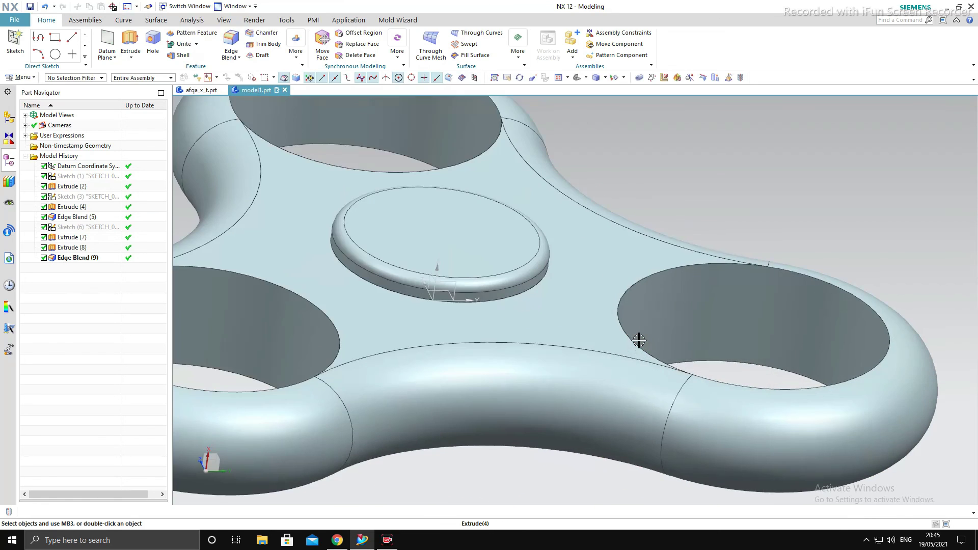
pyautogui.scroll(-3, 643, 354)
pyautogui.moveTo(643, 354); pyautogui.dragTo(548, 341, button='middle')
pyautogui.moveTo(633, 255); pyautogui.dragTo(606, 290, button='middle')
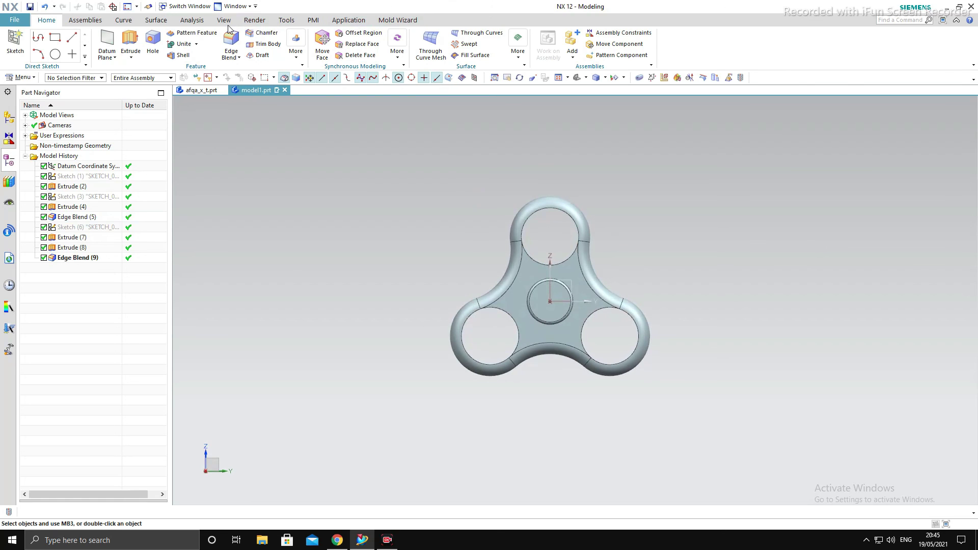
pyautogui.click(253, 22)
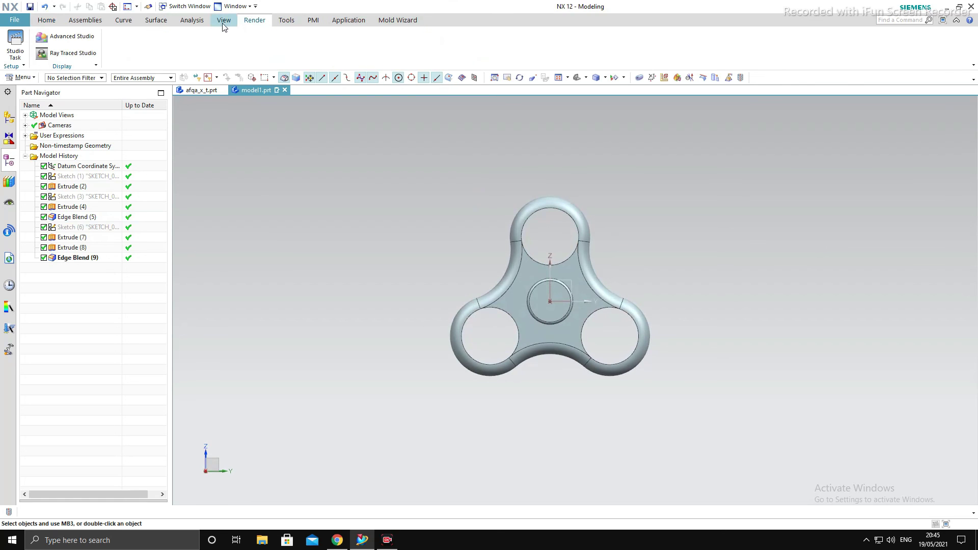
pyautogui.click(224, 21)
pyautogui.click(490, 43)
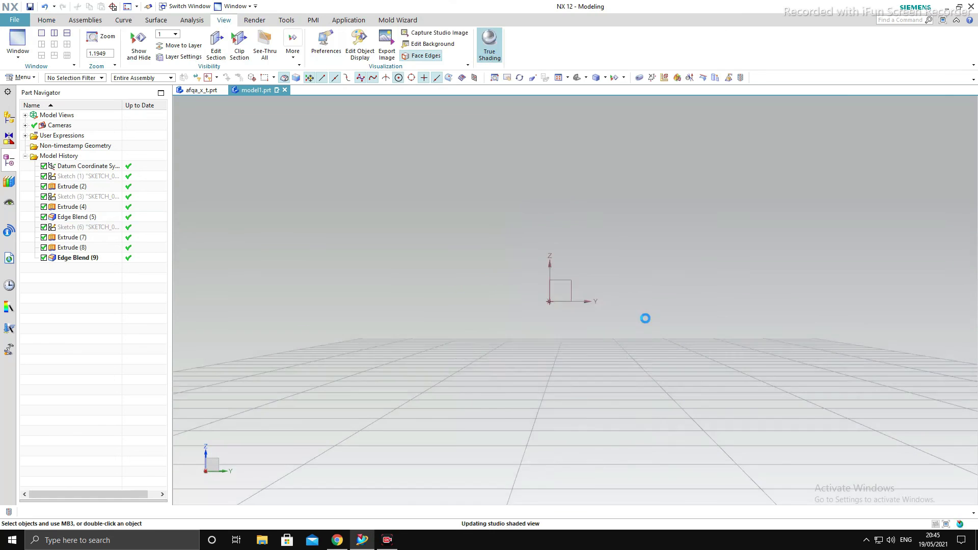
pyautogui.scroll(3, 660, 324)
pyautogui.moveTo(766, 417); pyautogui.dragTo(903, 354, button='middle')
pyautogui.moveTo(674, 340); pyautogui.dragTo(833, 345, button='middle')
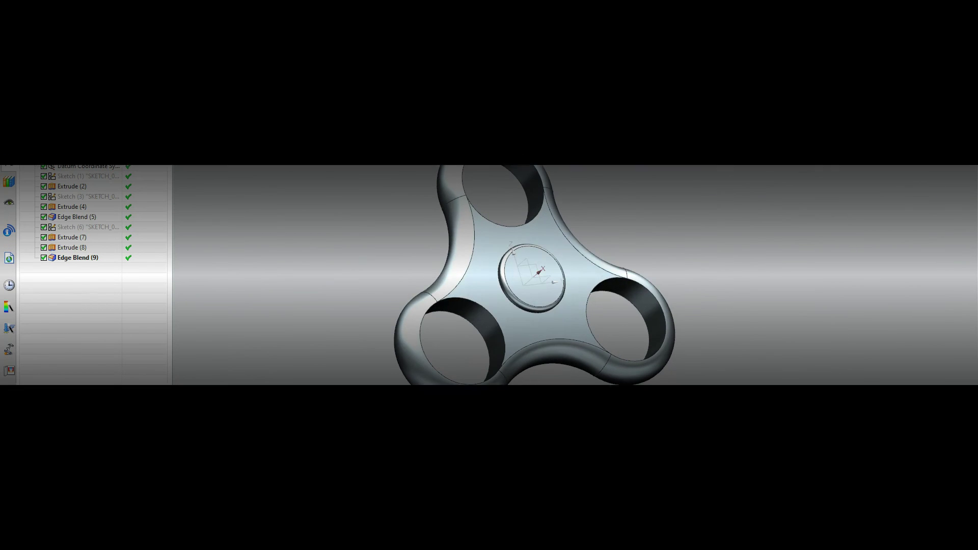